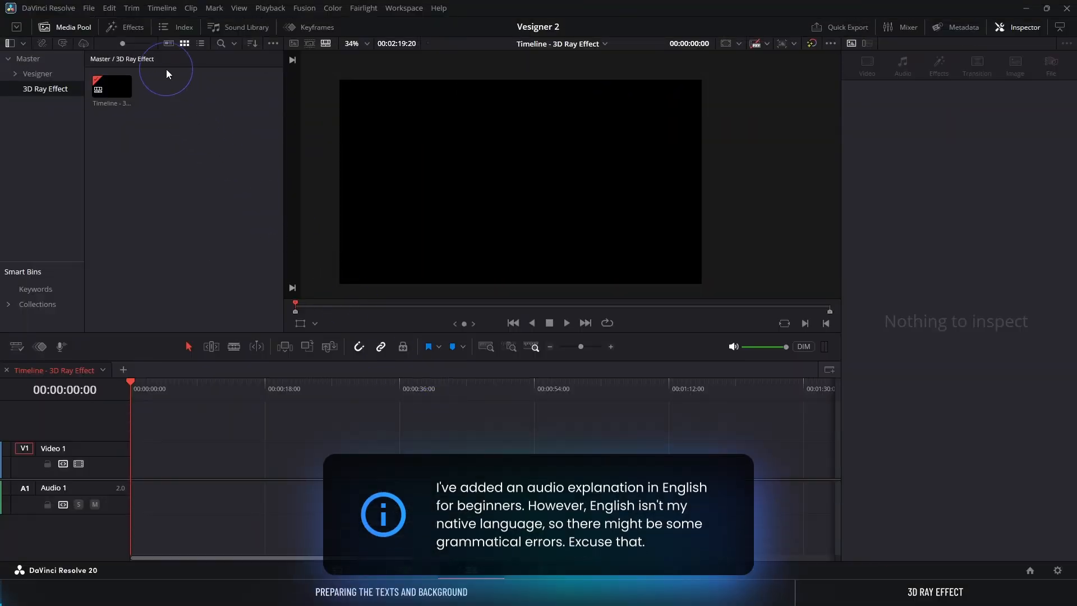
Step: Add a Fusion Composition at the start of the Video 1 track and open it on the Fusion page
click(137, 26)
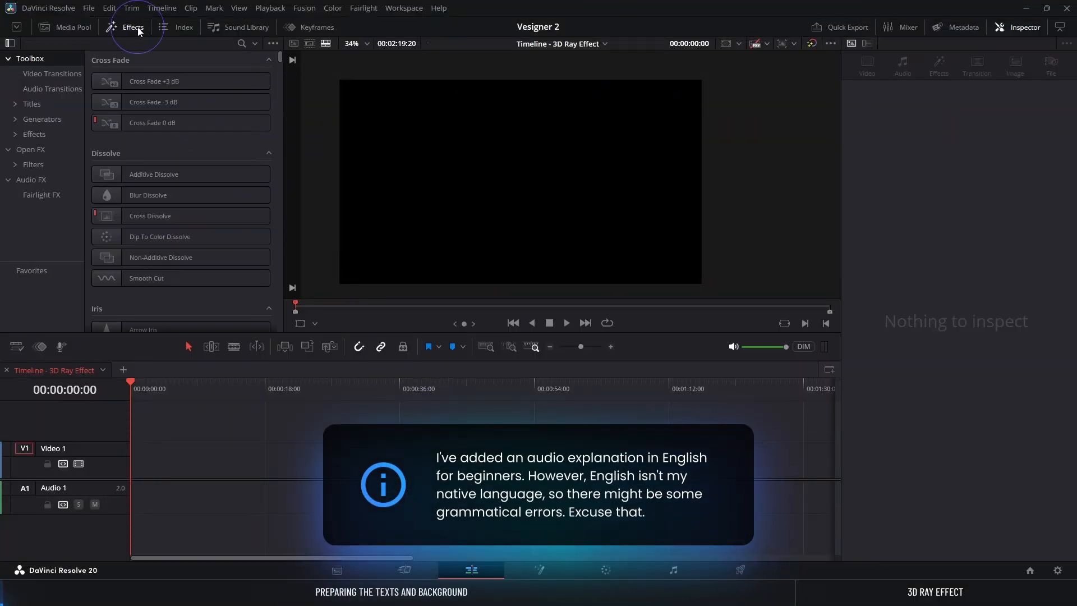
click(59, 135)
drag(149, 103, 132, 471)
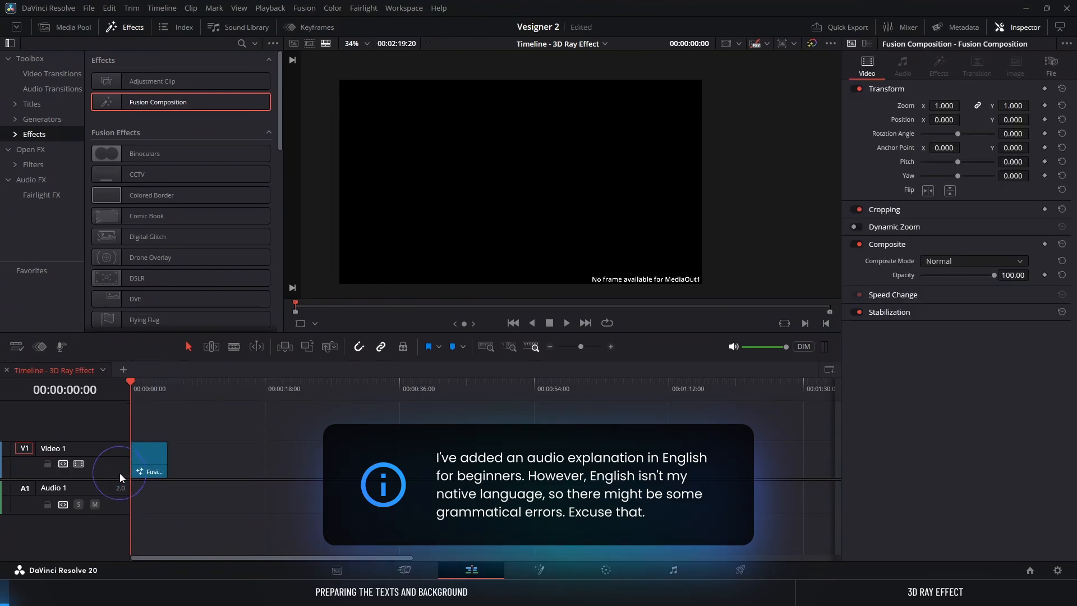
click(547, 570)
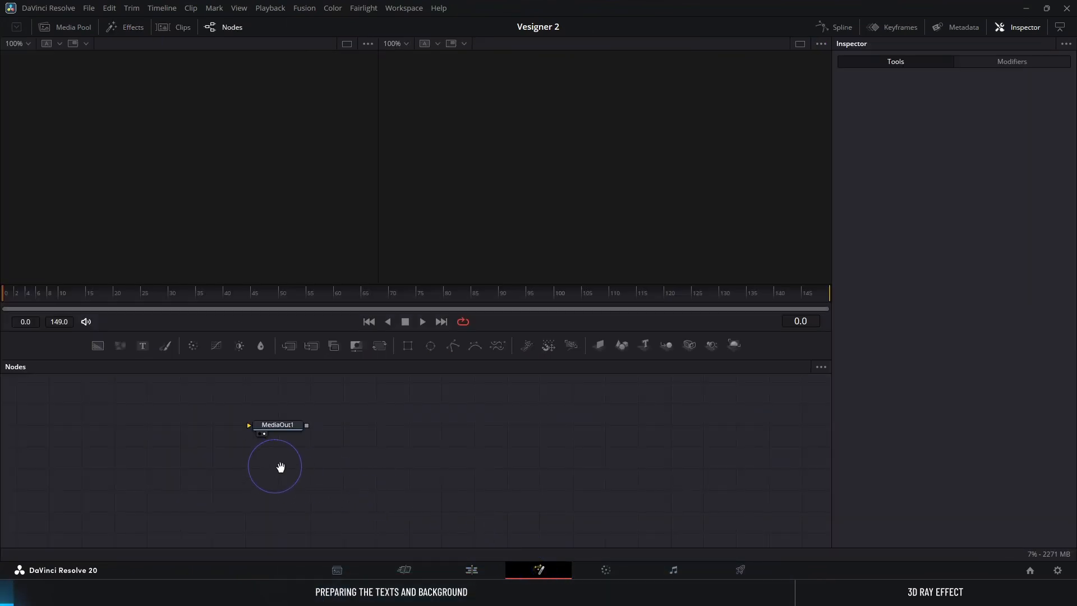
Step: Connect a Background node to MediaOut1 and merge a Renderer3D node over it
drag(281, 467, 605, 485)
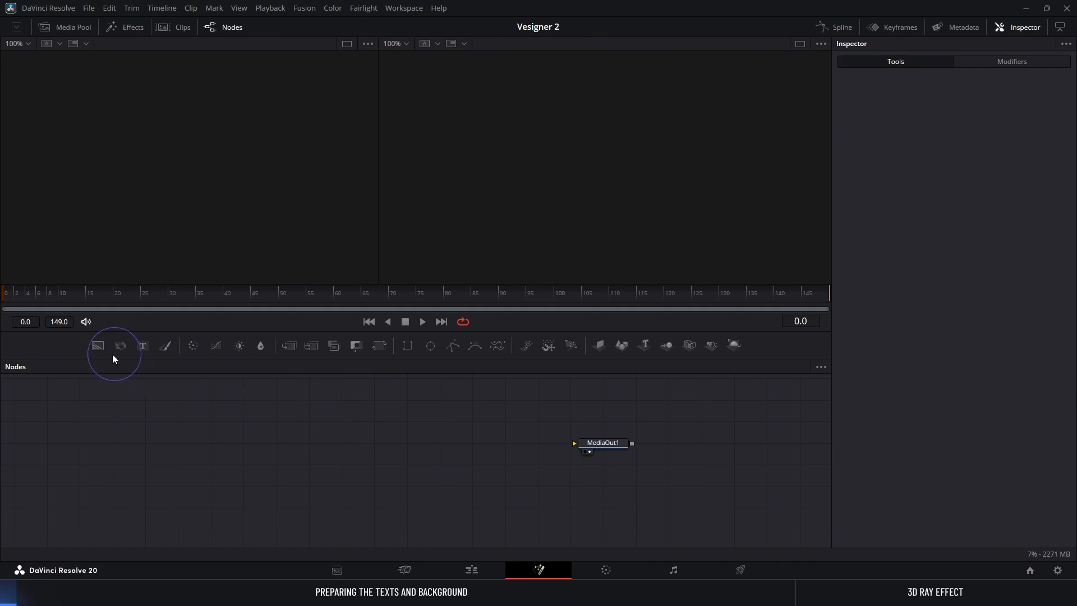
drag(98, 347, 590, 445)
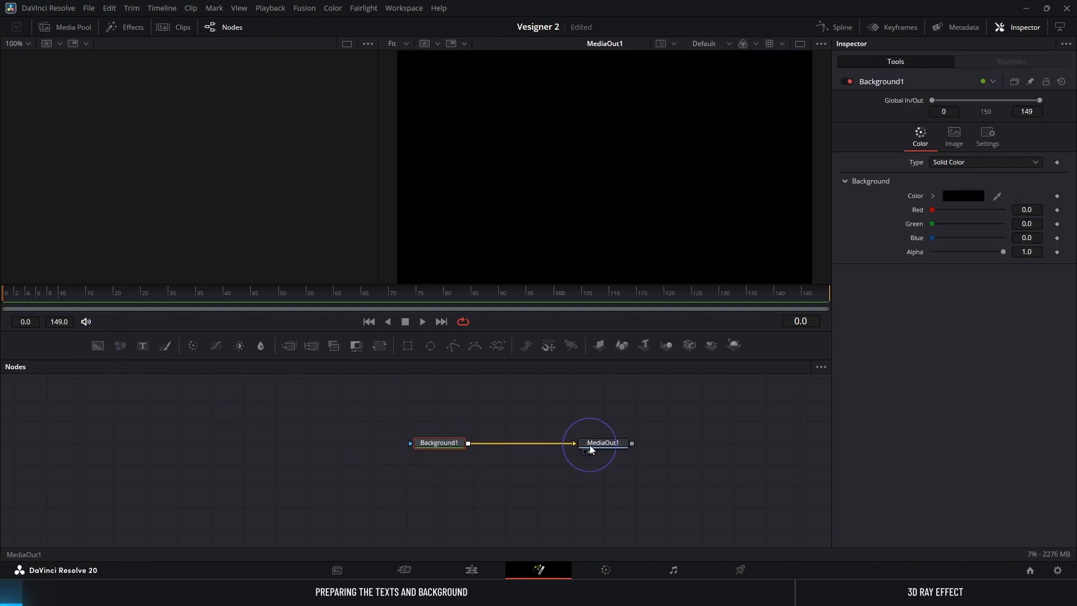
drag(730, 346, 467, 446)
click(524, 399)
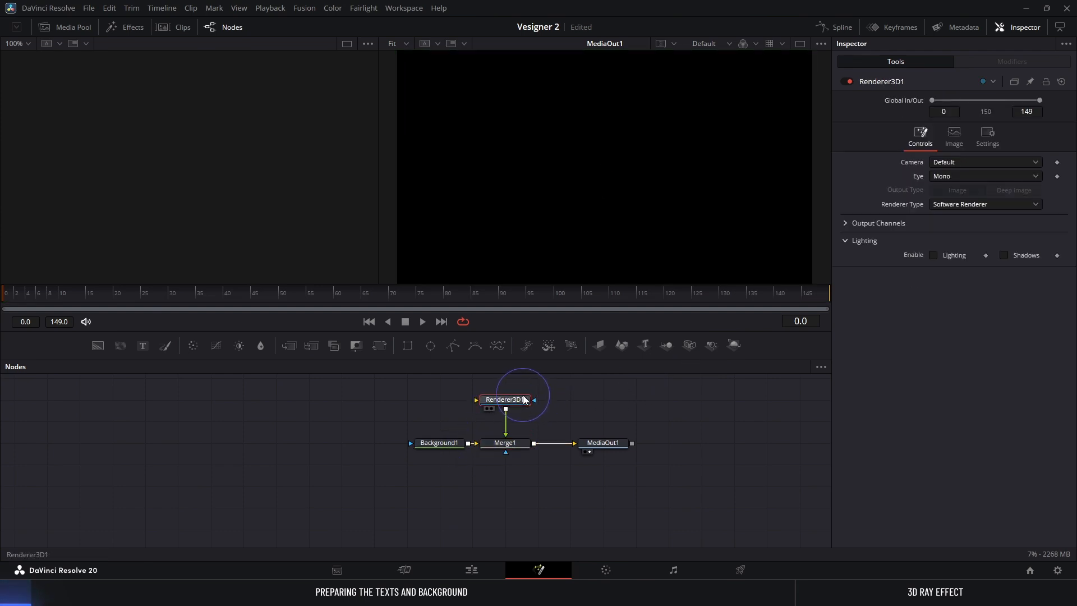
Step: Set Renderer3D1's renderer type to Hardware Renderer and enable its lighting and shadows
click(959, 205)
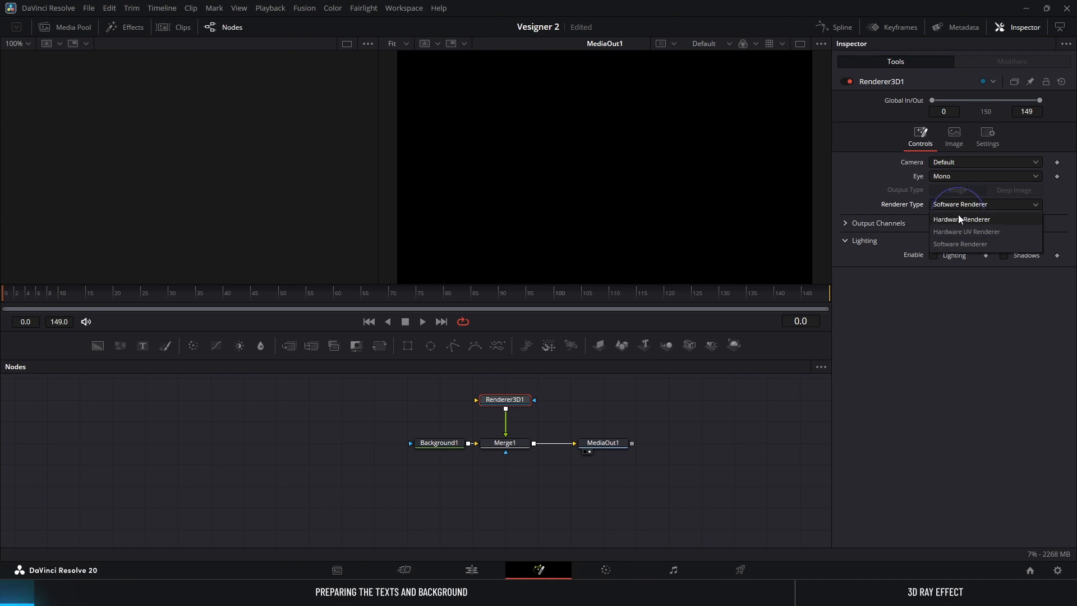
click(958, 222)
click(929, 291)
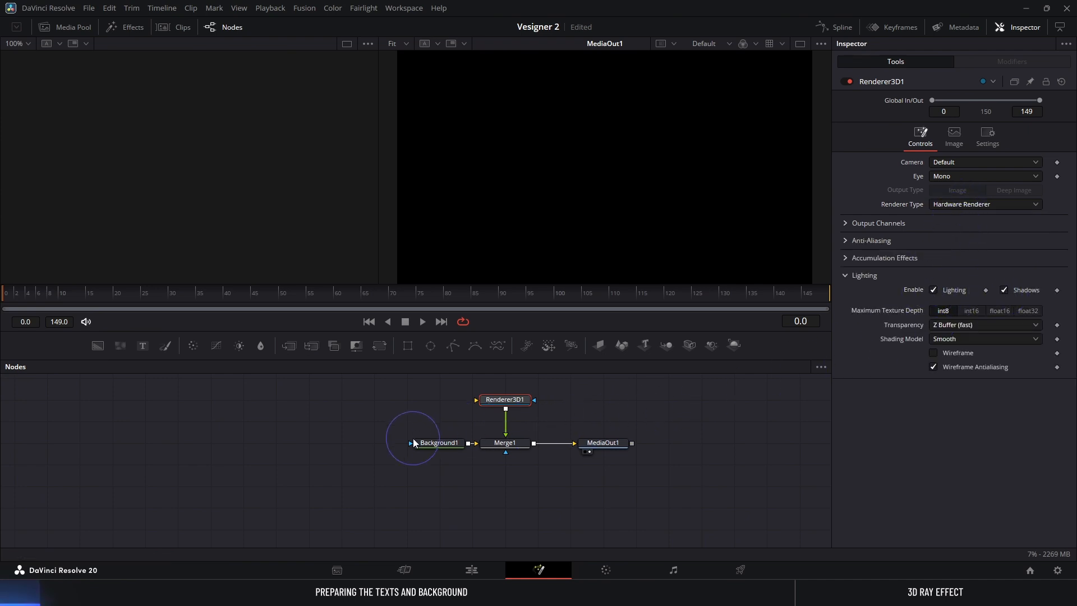
Step: Rearrange the nodes so Background1 sits below Merge1 and Renderer3D1 sits in line before Merge1
drag(452, 475, 514, 496)
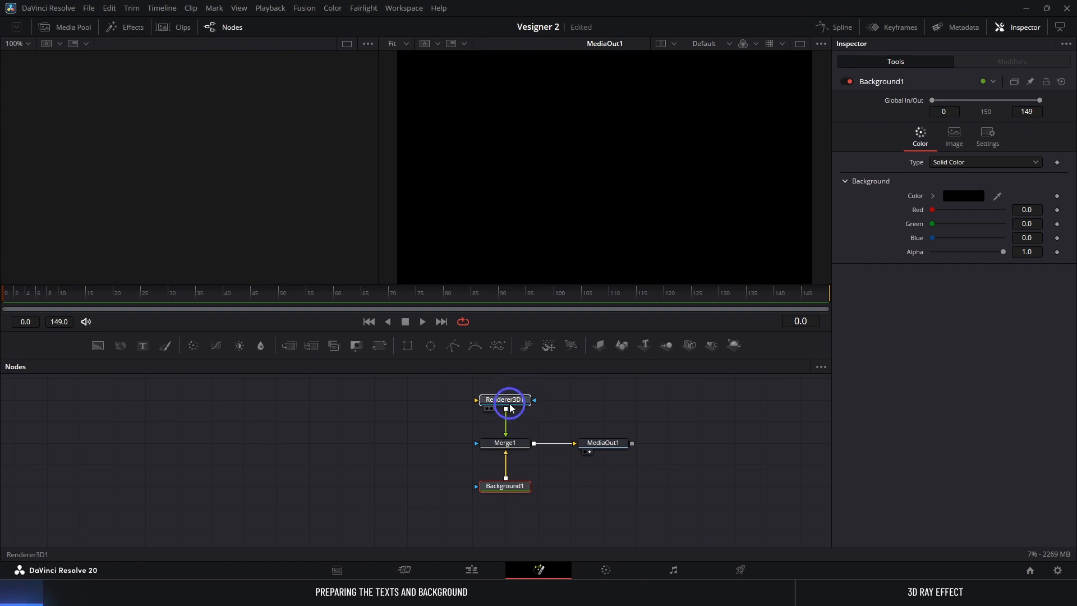
drag(509, 400, 324, 437)
click(320, 436)
drag(247, 420, 486, 433)
Step: Connect a Merge3D node to the input of Renderer3D1 and display it in the first viewer
drag(665, 346, 532, 459)
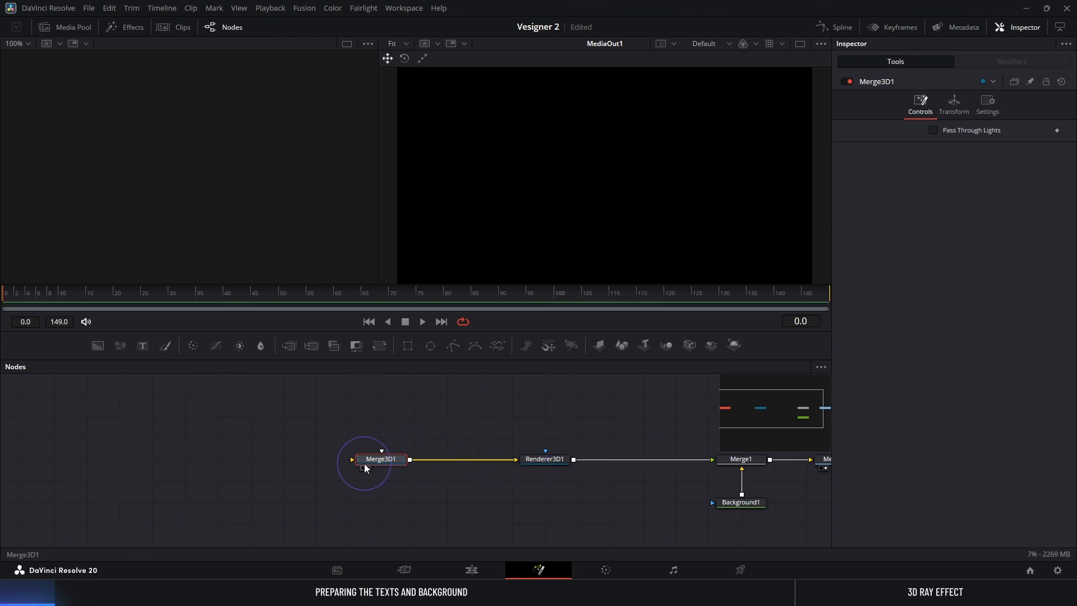
click(363, 467)
Step: Connect a second Merge3D node into Merge3D1 and attach an ImagePlane3D node to it
drag(284, 452, 412, 461)
drag(667, 345, 508, 469)
drag(587, 353, 364, 467)
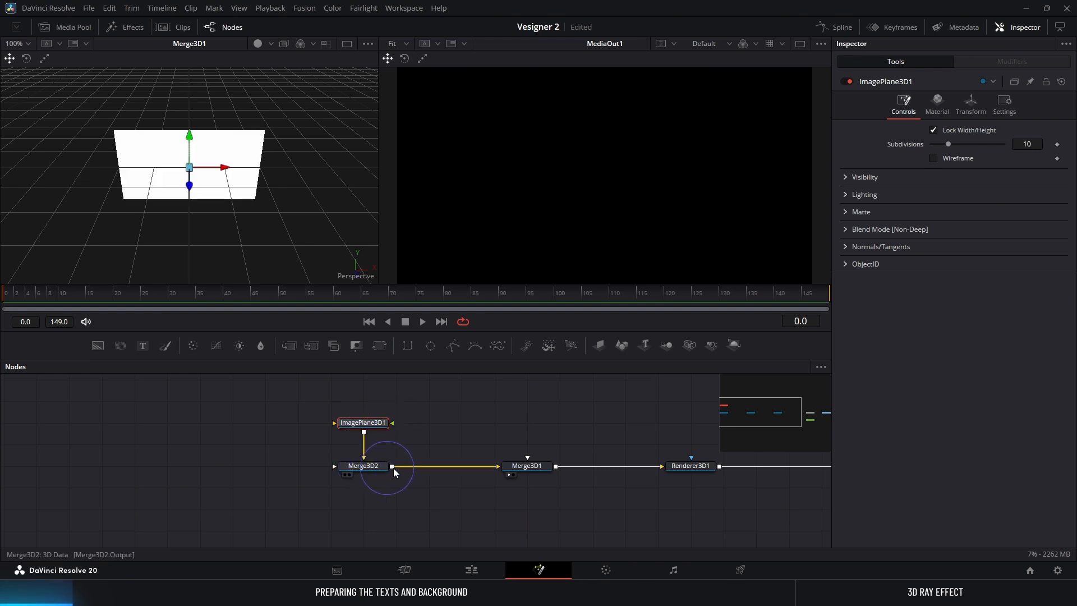
Step: Add an AmbientLight node, connect it to Merge3D1 and set its intensity to 1.0
click(519, 424)
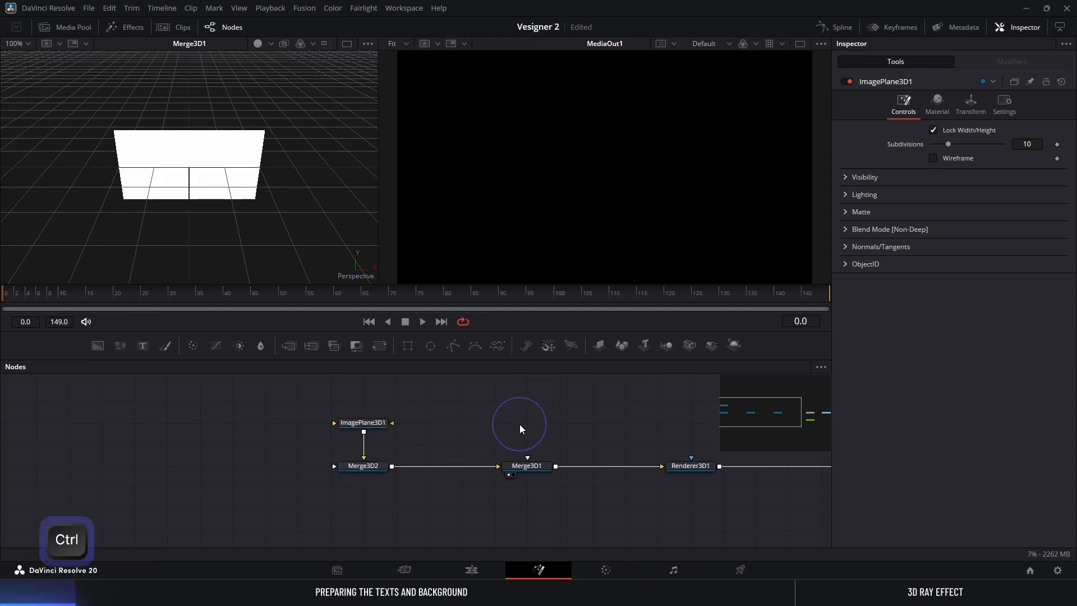
key(ctrl+space)
text(AMB)
key(Return)
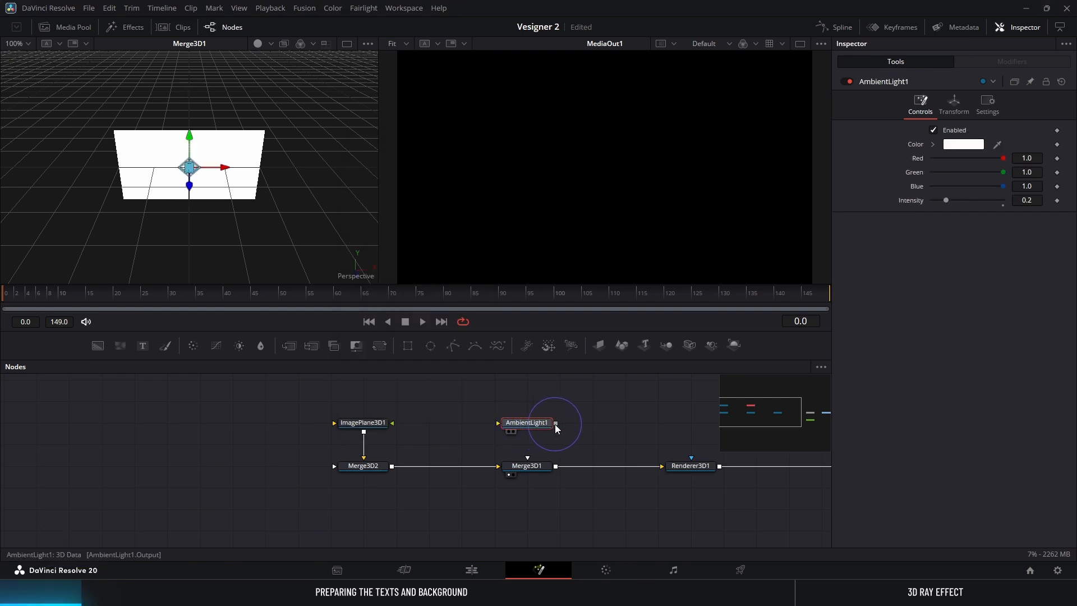
drag(555, 423, 537, 467)
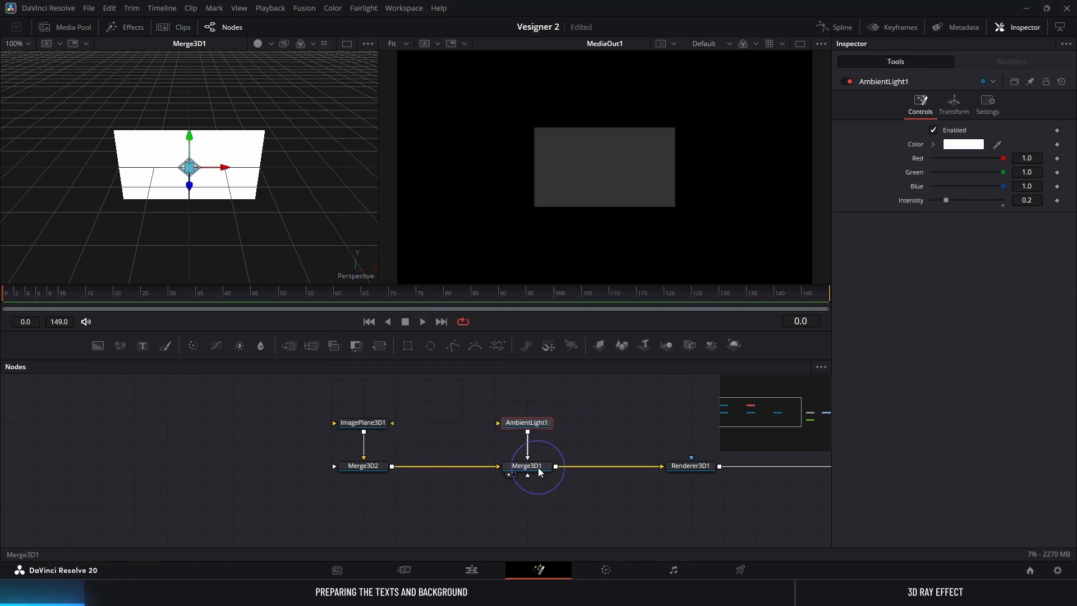
click(1004, 206)
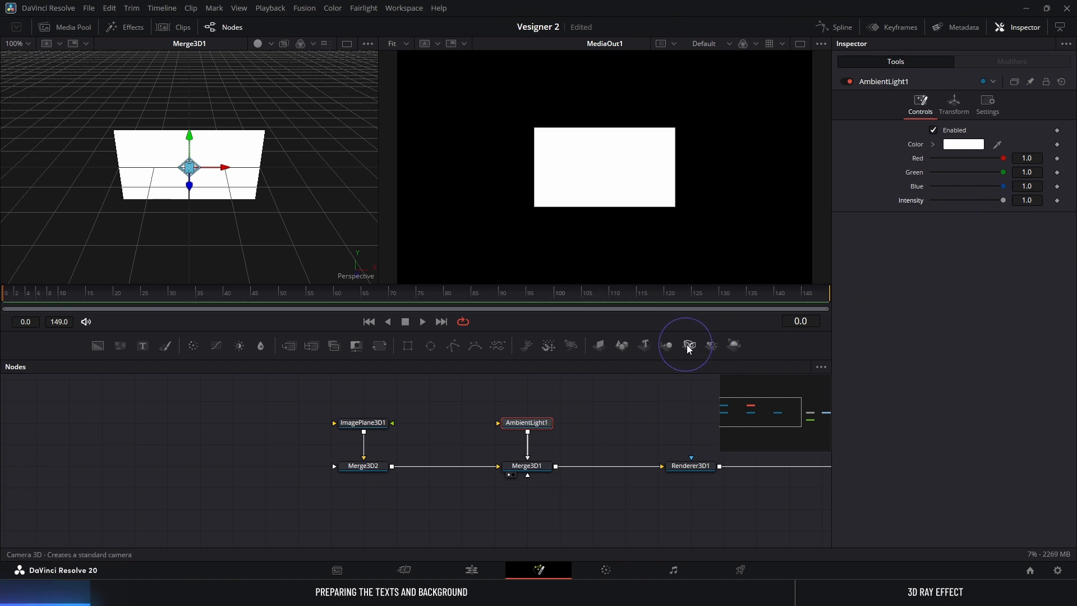
Step: Connect a Camera3D node to Merge3D1 and pull the camera back along Z from the image plane
drag(688, 346, 543, 468)
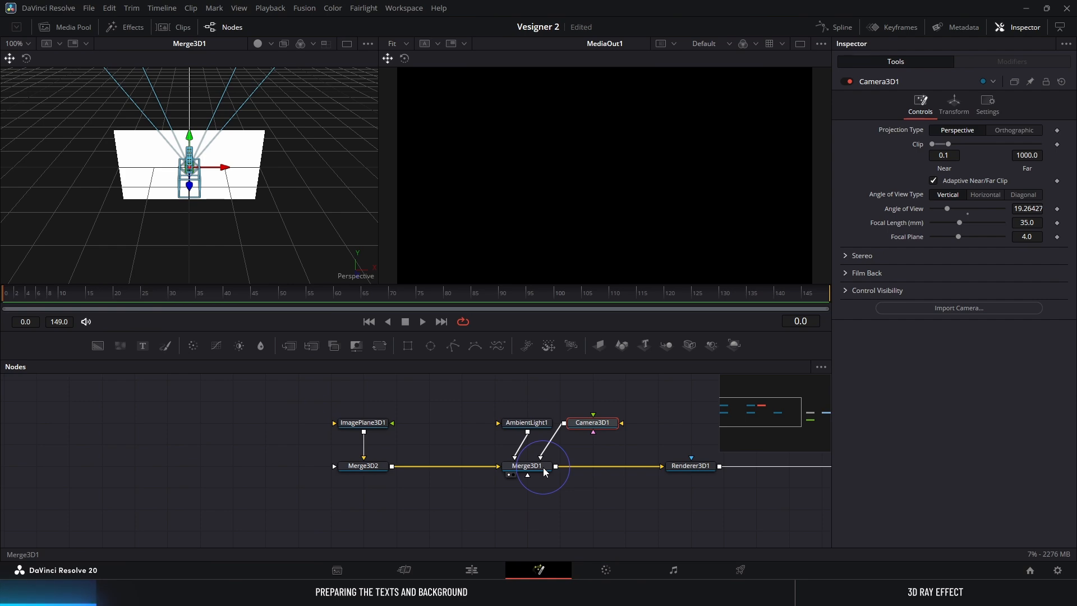
drag(179, 225, 308, 204)
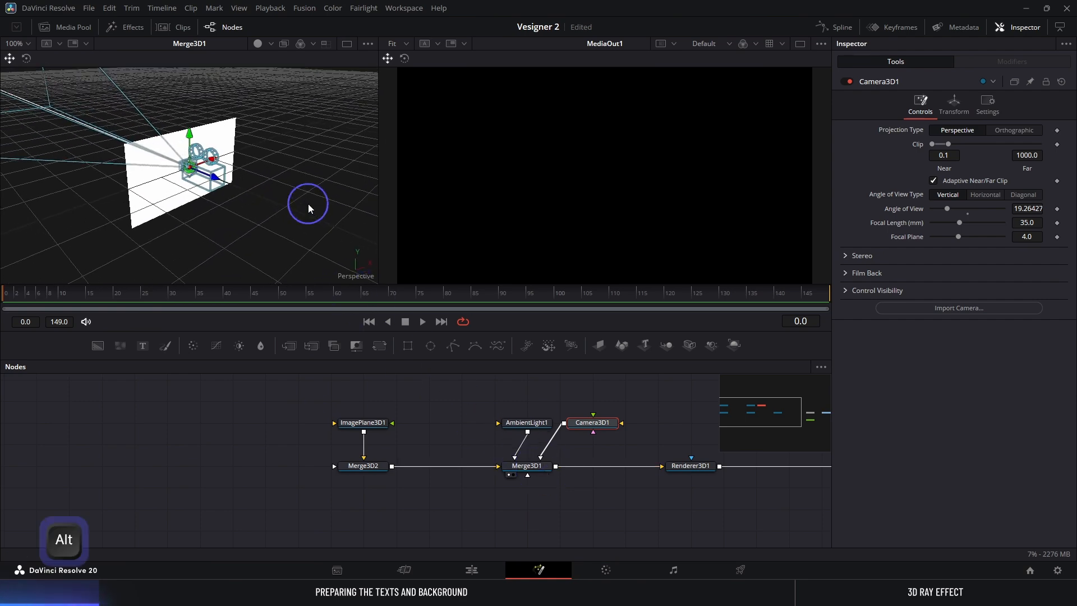
click(963, 107)
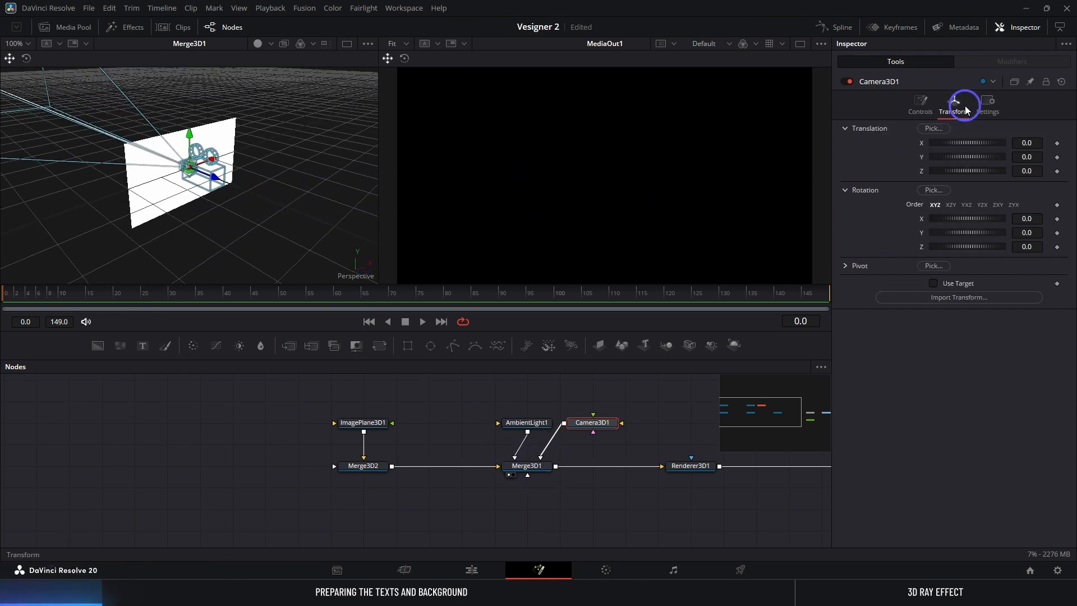
drag(951, 173, 960, 174)
Step: Set the focal length of Camera3D1 to 15 mm
click(921, 108)
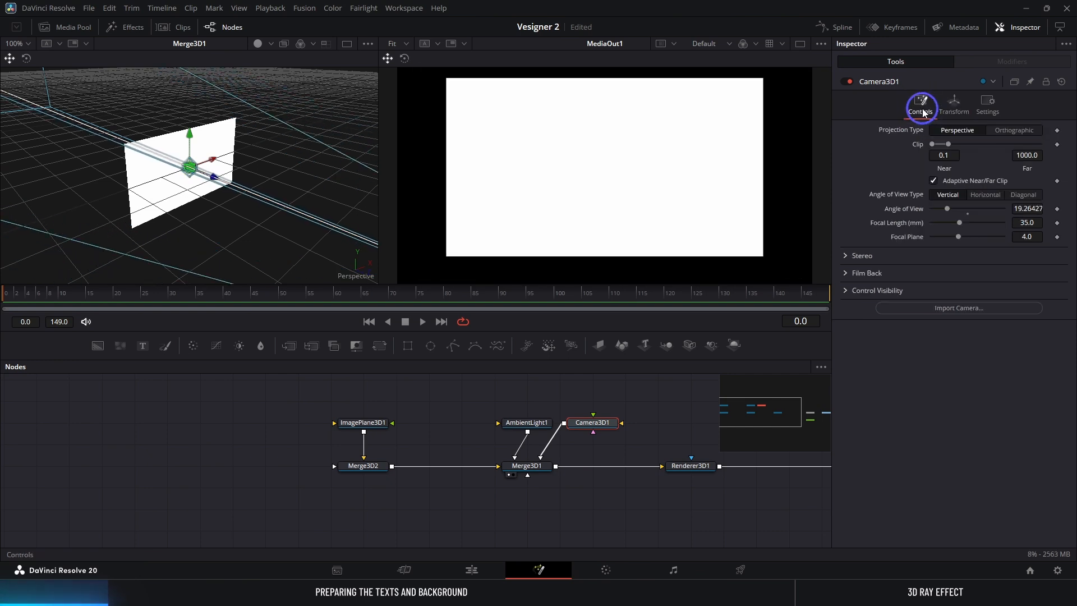
click(1030, 222)
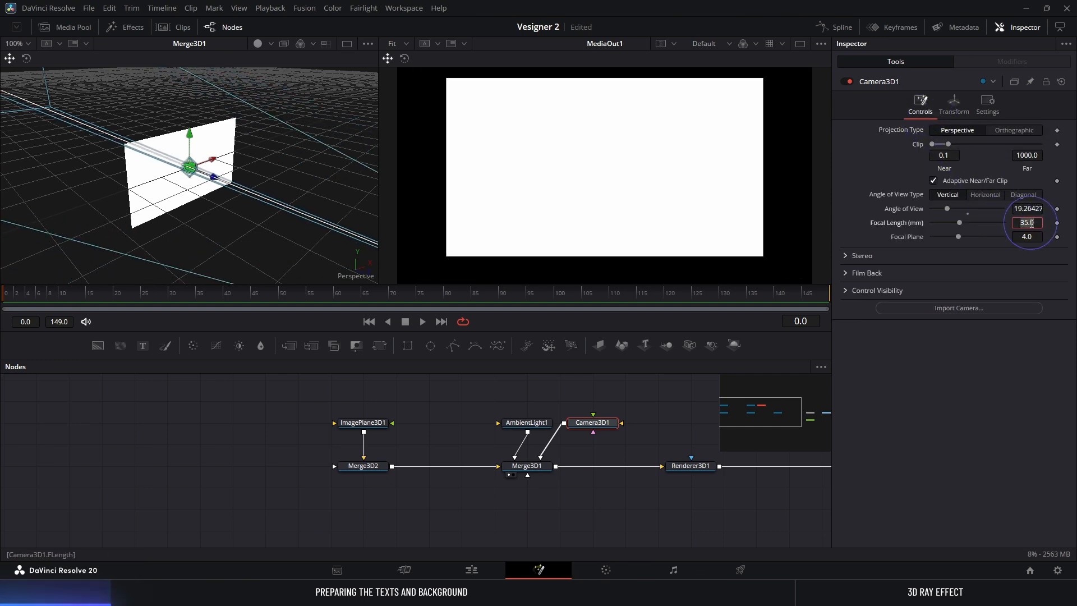
text(15)
key(Return)
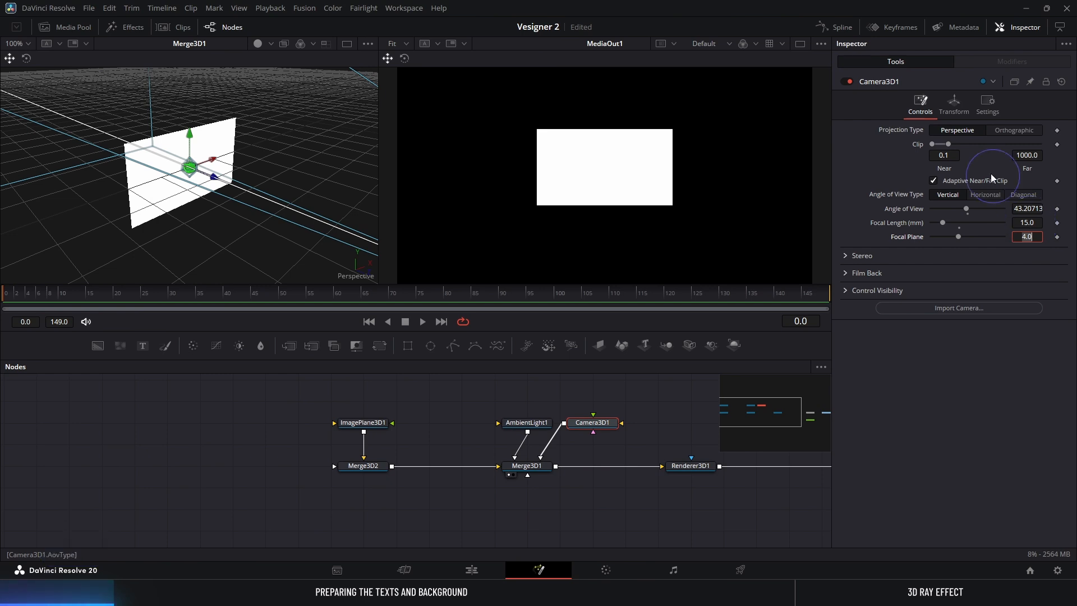
Step: Set the Z translation of Camera3D1 to 1.0
click(954, 108)
drag(976, 167, 978, 174)
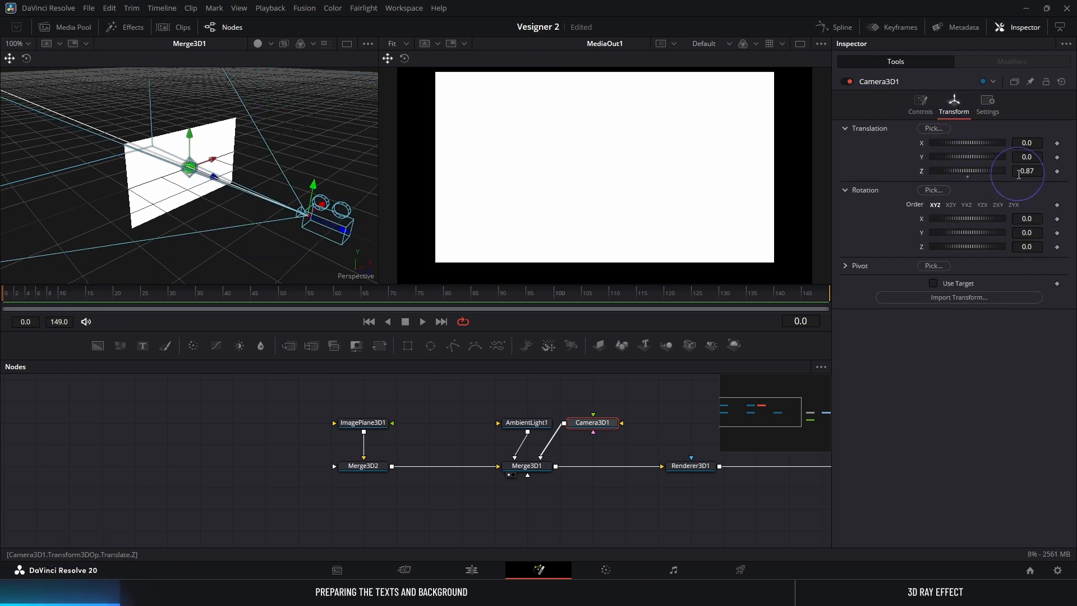
click(1038, 171)
text(1)
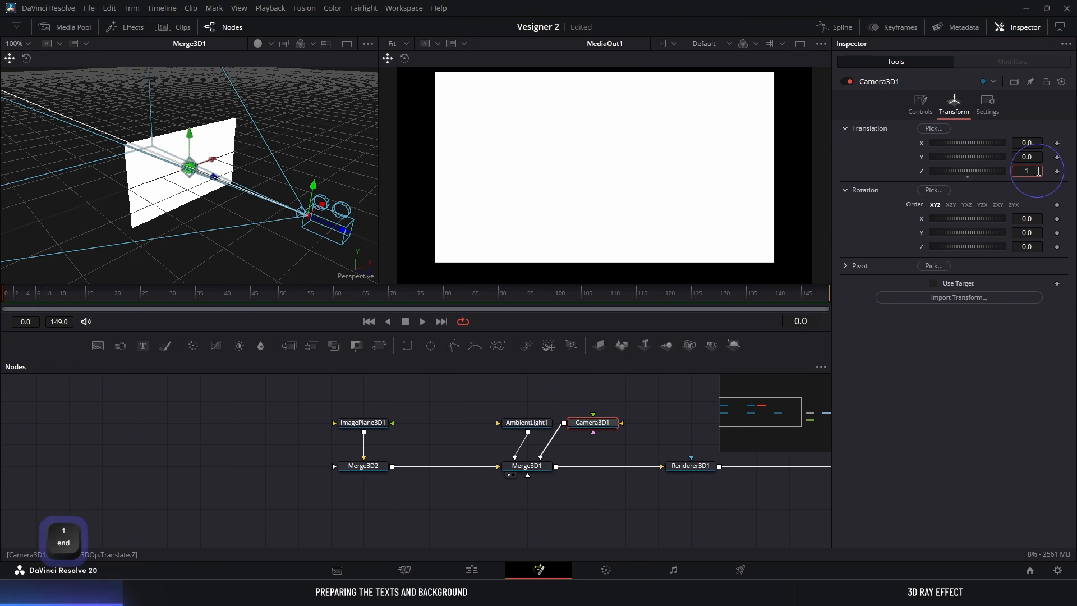
key(Return)
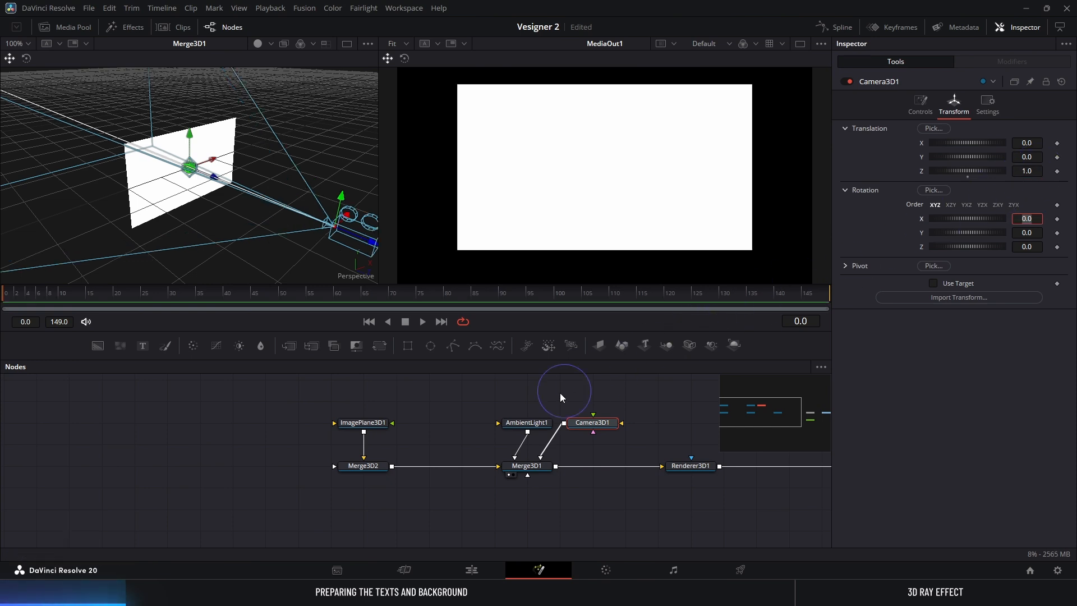
Step: Center the light and camera nodes above Merge3D1 and connect a Text+ node to ImagePlane3D1
drag(468, 404, 574, 425)
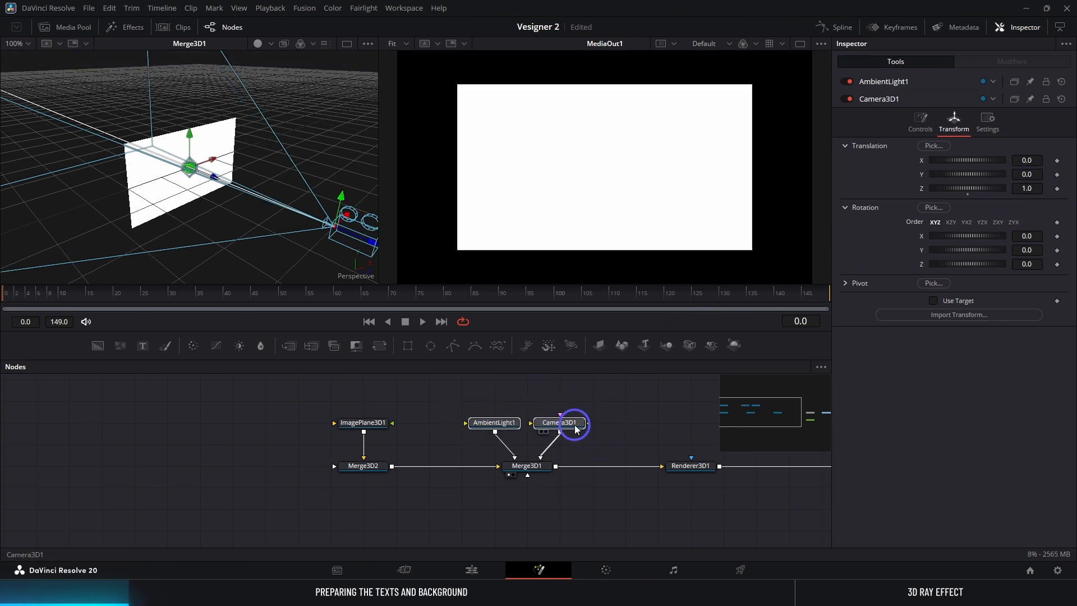
drag(280, 421, 402, 428)
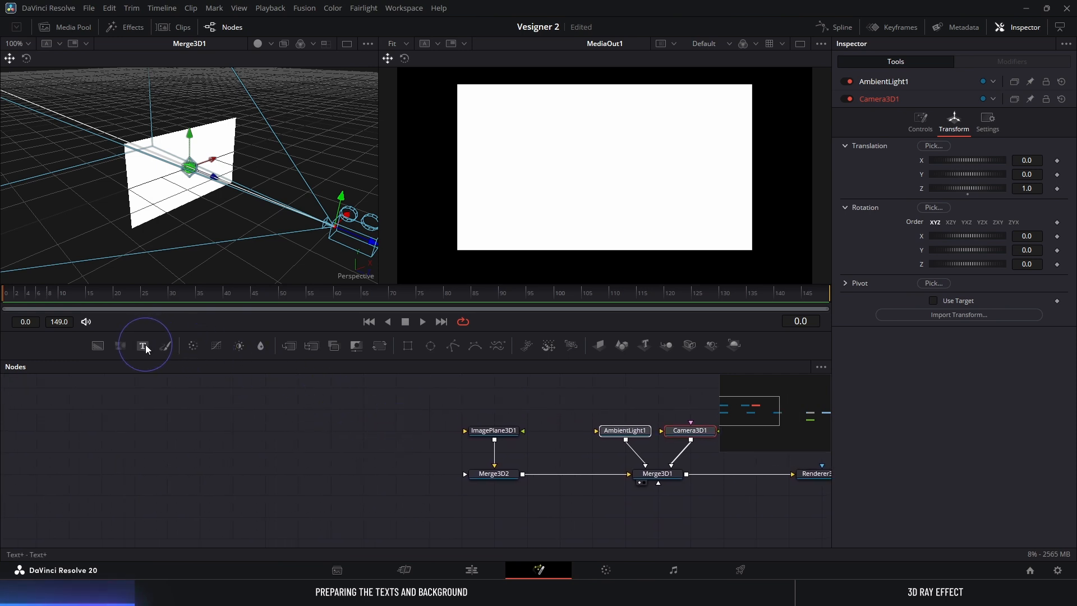
drag(146, 349, 481, 435)
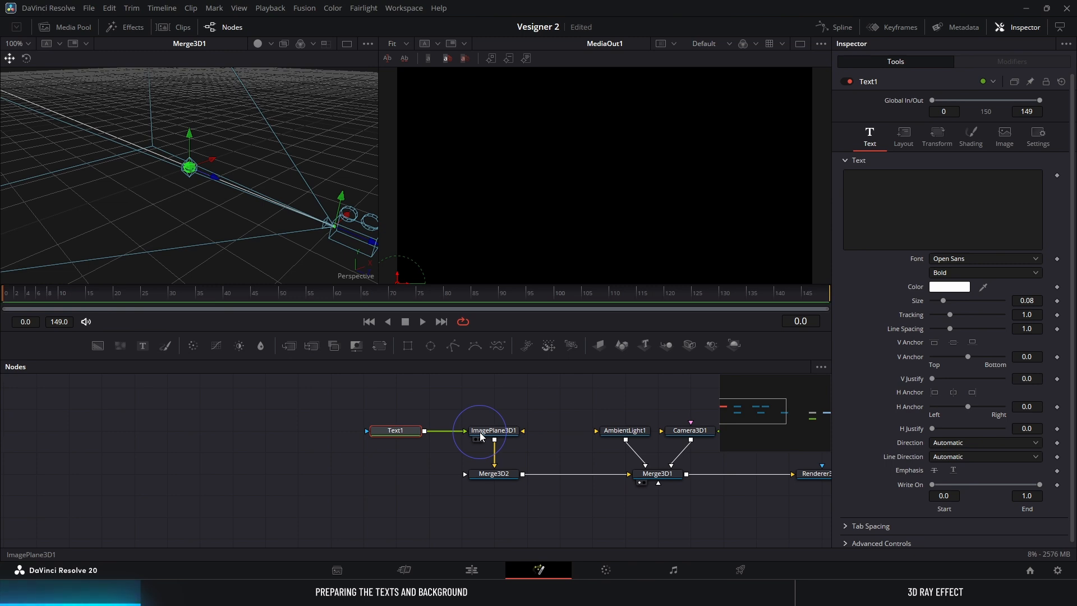
Step: Enter "3D RAY" as the text of Text1 and enlarge its size to about 0.32
click(877, 197)
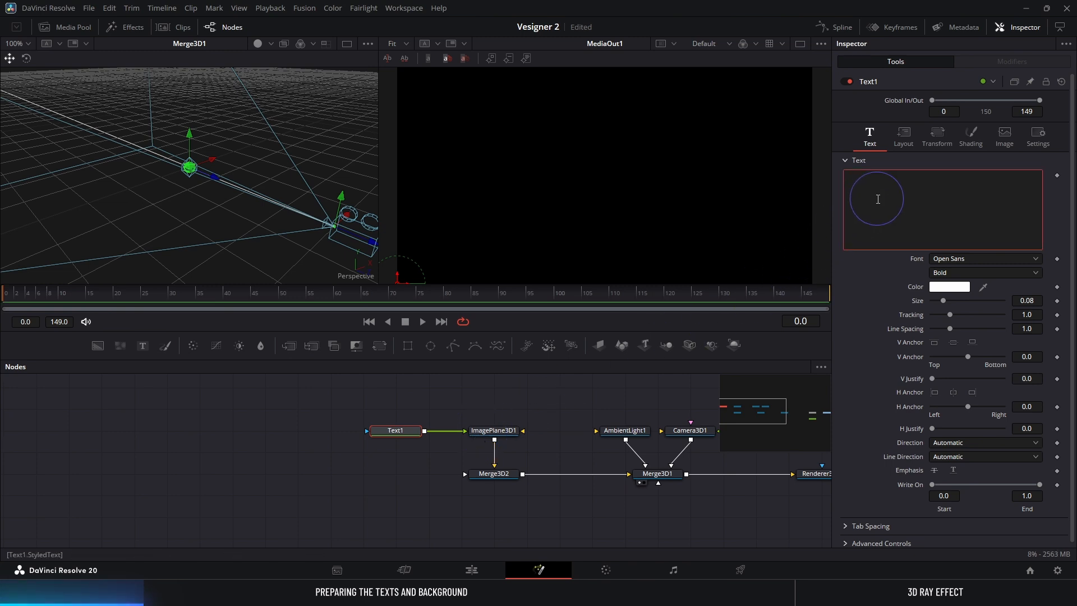
text(3D)
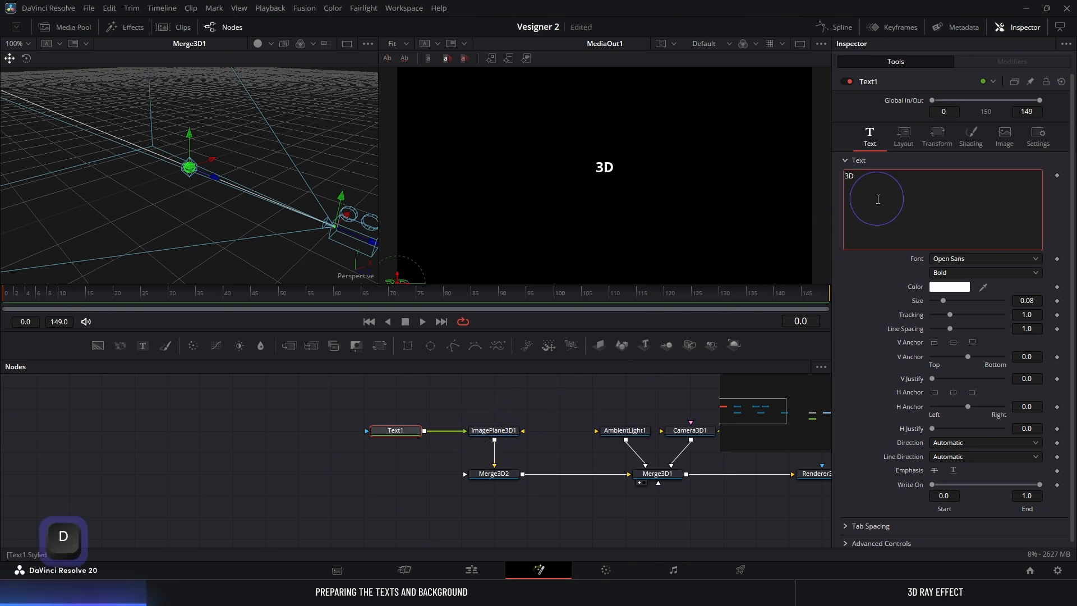
text( RAY)
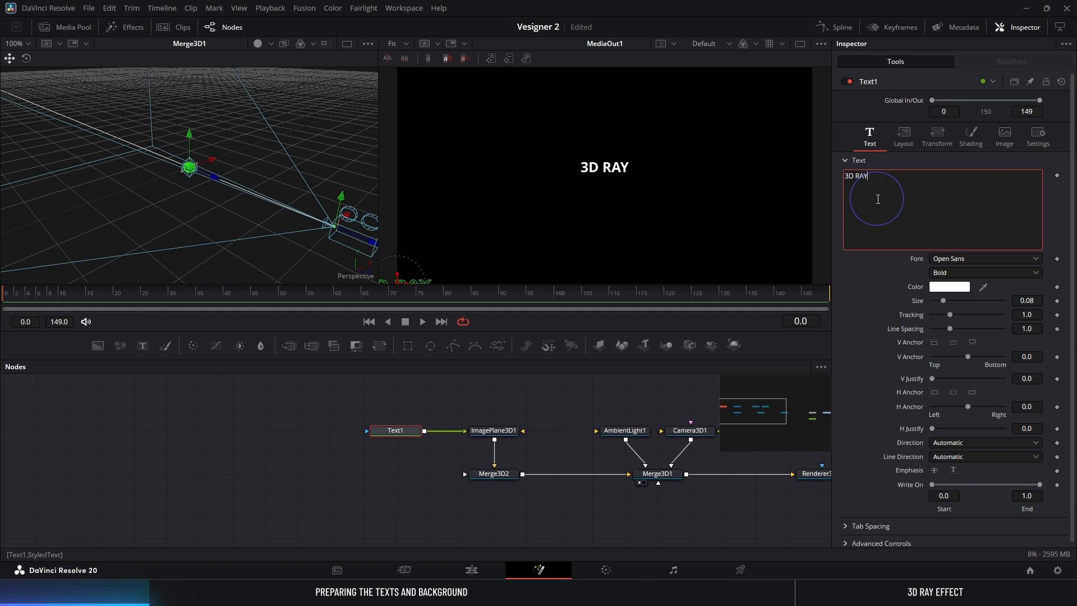
click(866, 290)
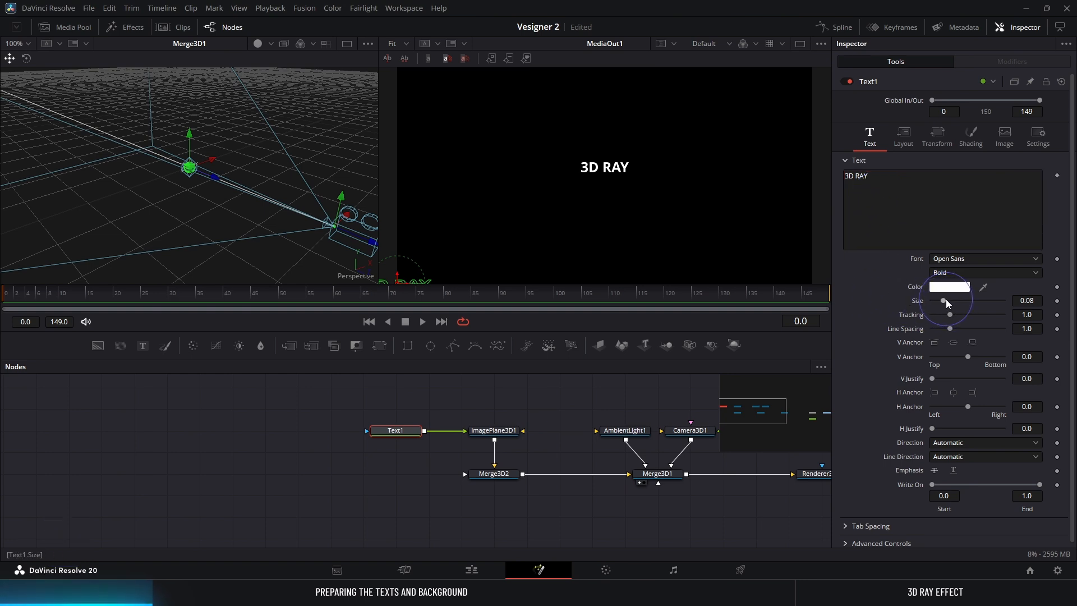
drag(946, 300, 978, 301)
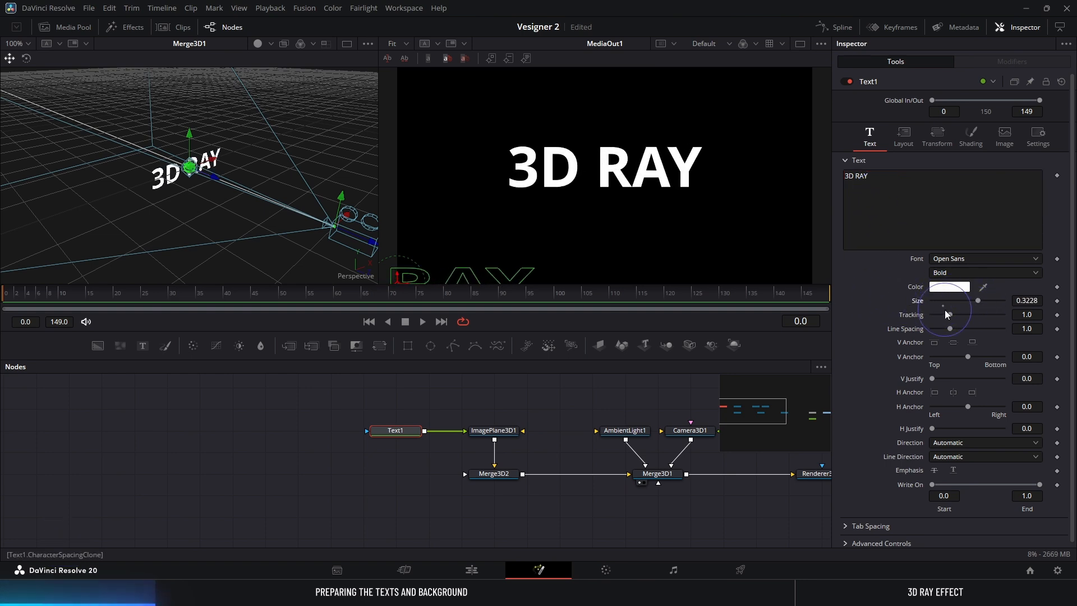
Step: Display Text1 in the first viewer, widen that viewer and fit the image to it
click(376, 440)
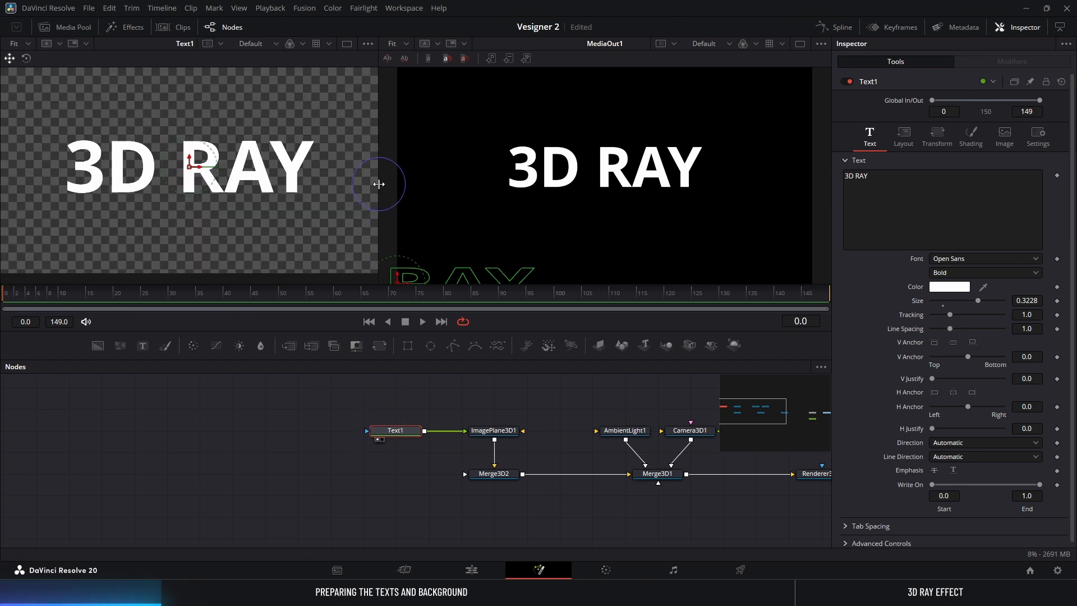
drag(379, 183, 421, 185)
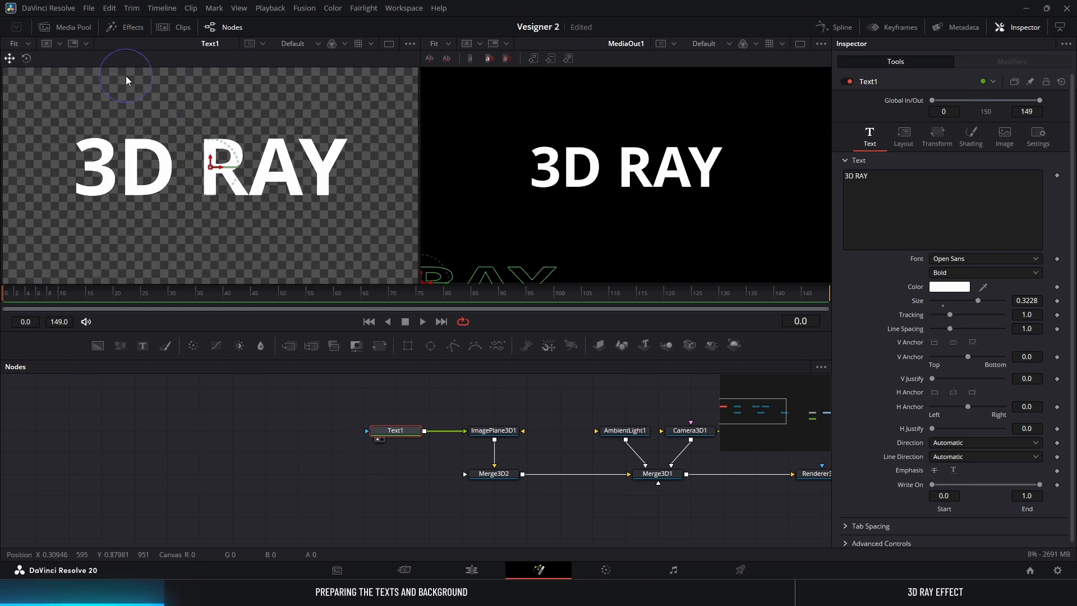
click(30, 44)
click(28, 58)
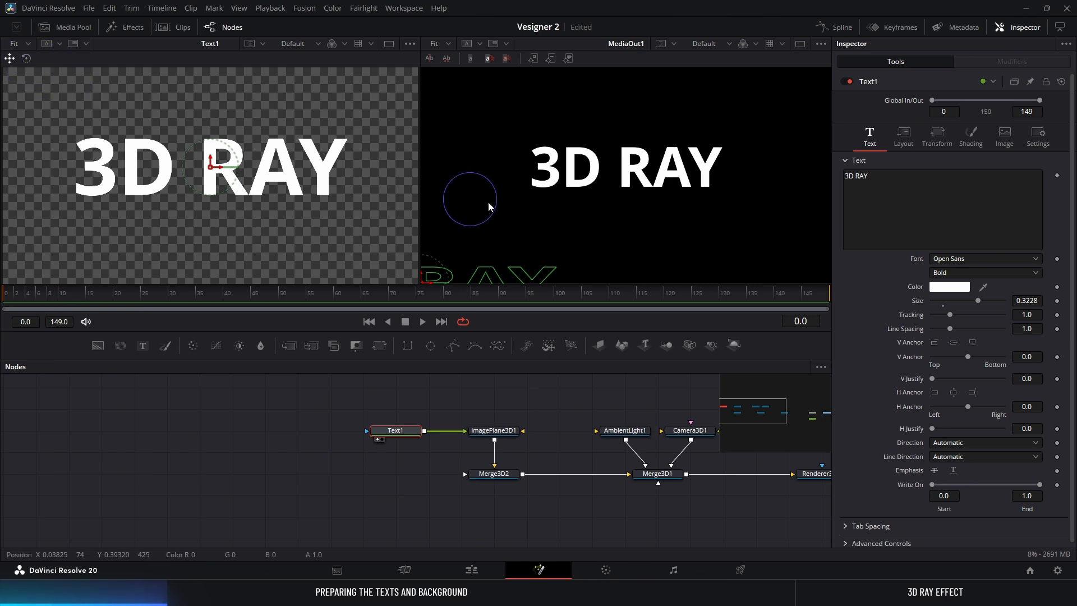
Step: Enlarge the 3D RAY text to a size of about 0.38 and set its font to Outfit ExtraBold
drag(979, 300, 985, 302)
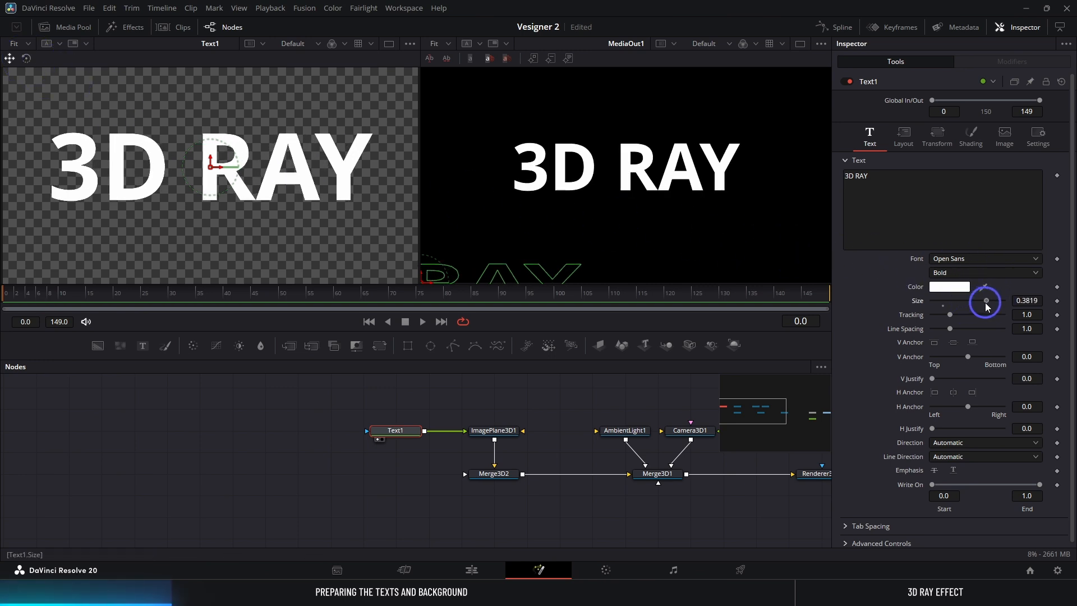
click(966, 259)
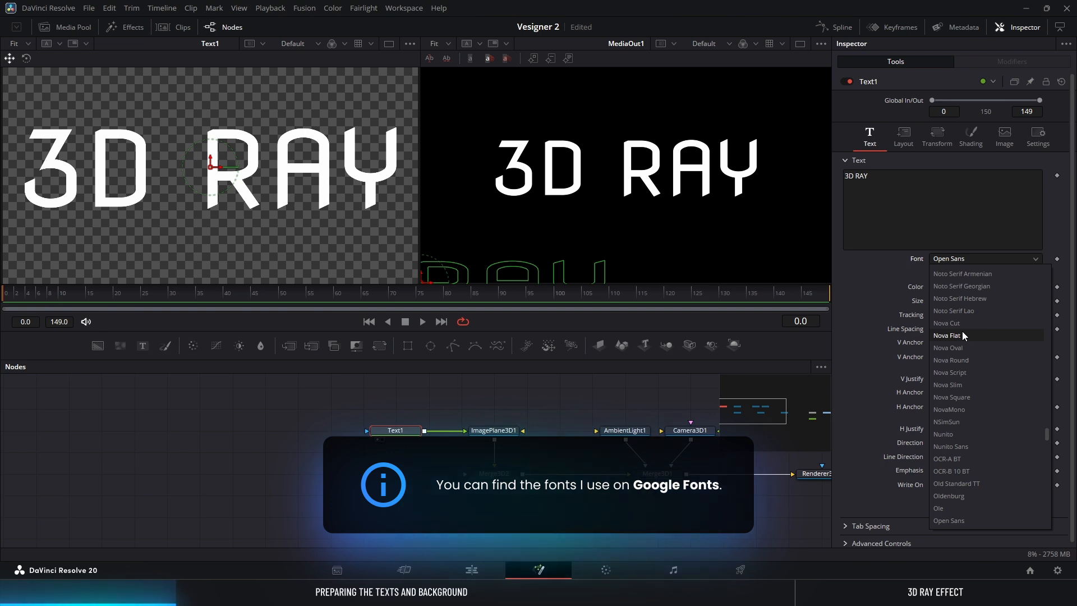
text(out)
key(Return)
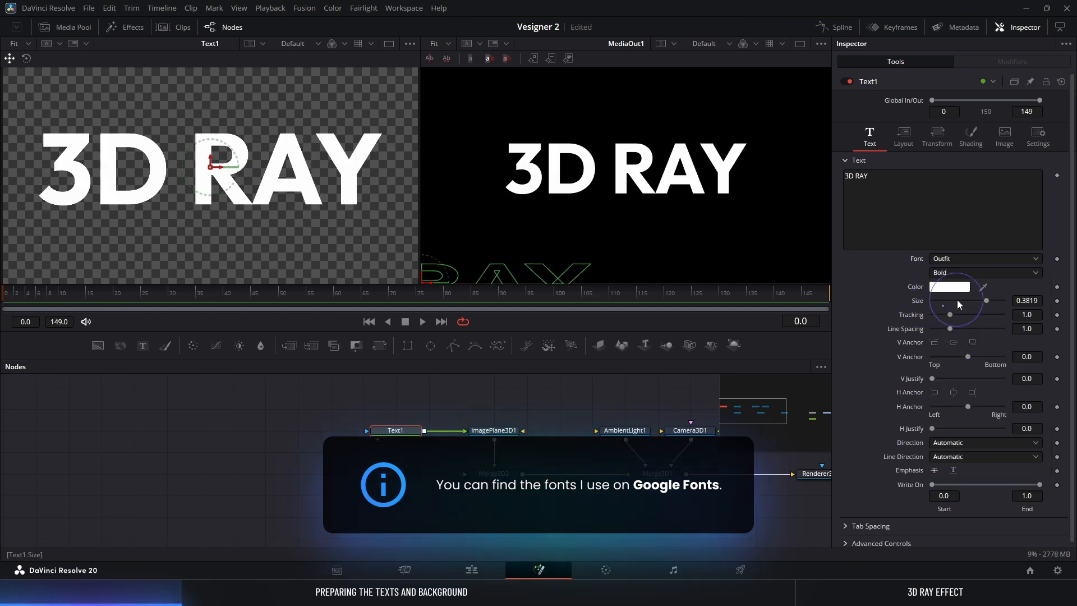
click(968, 273)
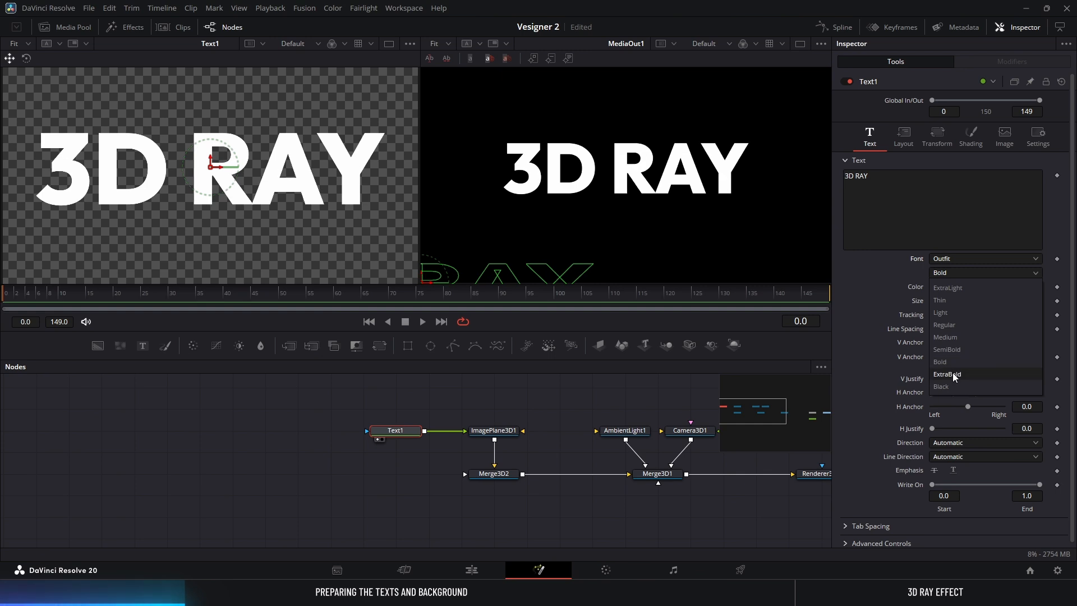
click(952, 373)
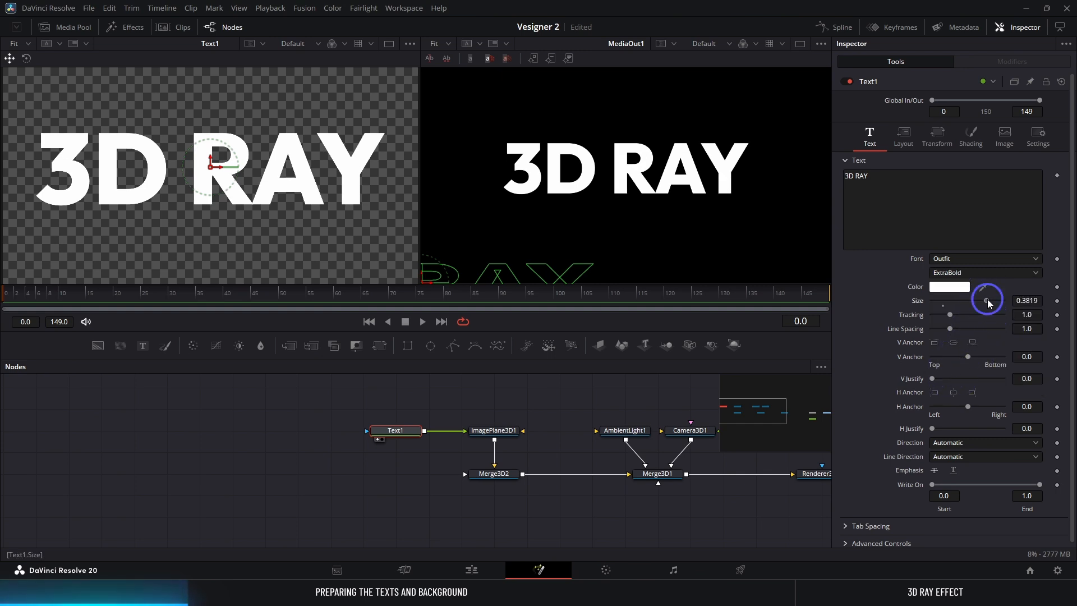
Step: Set the size of the 3D RAY text to 0.4
drag(987, 299, 989, 300)
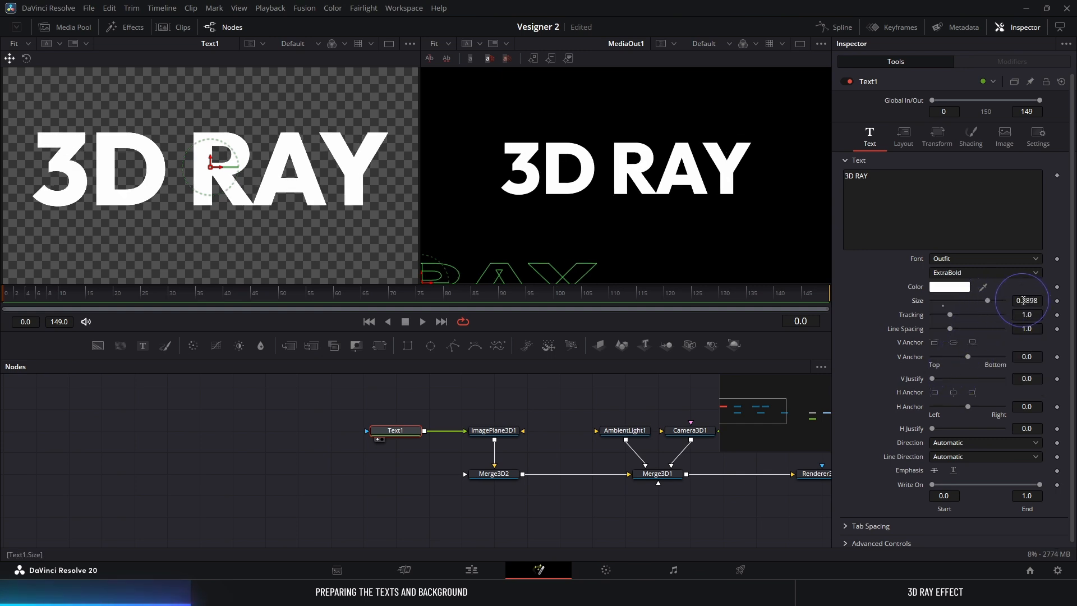
click(1022, 300)
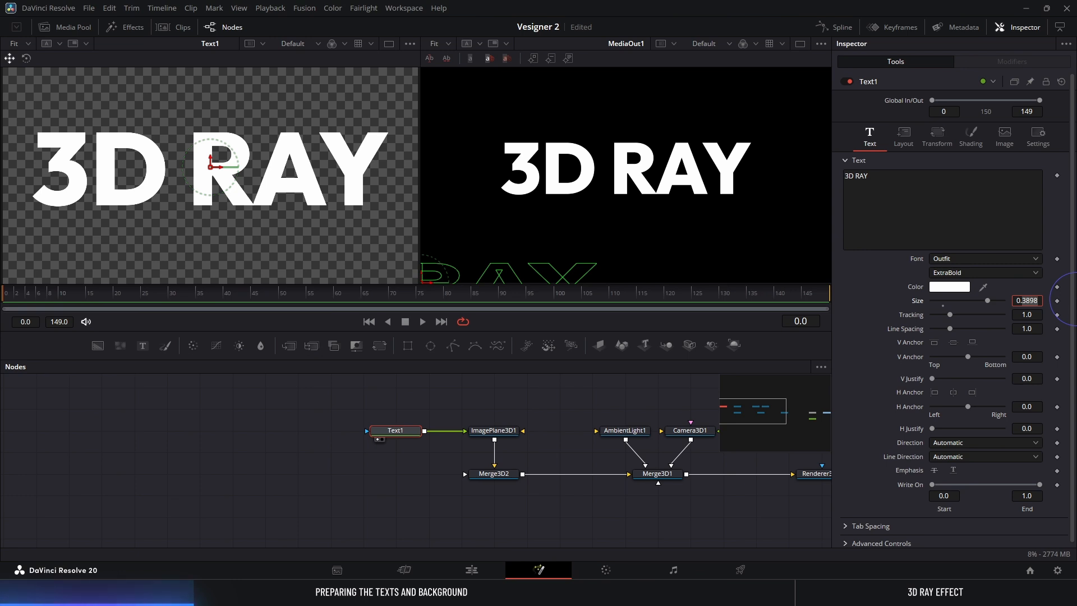
text(0.4)
key(Return)
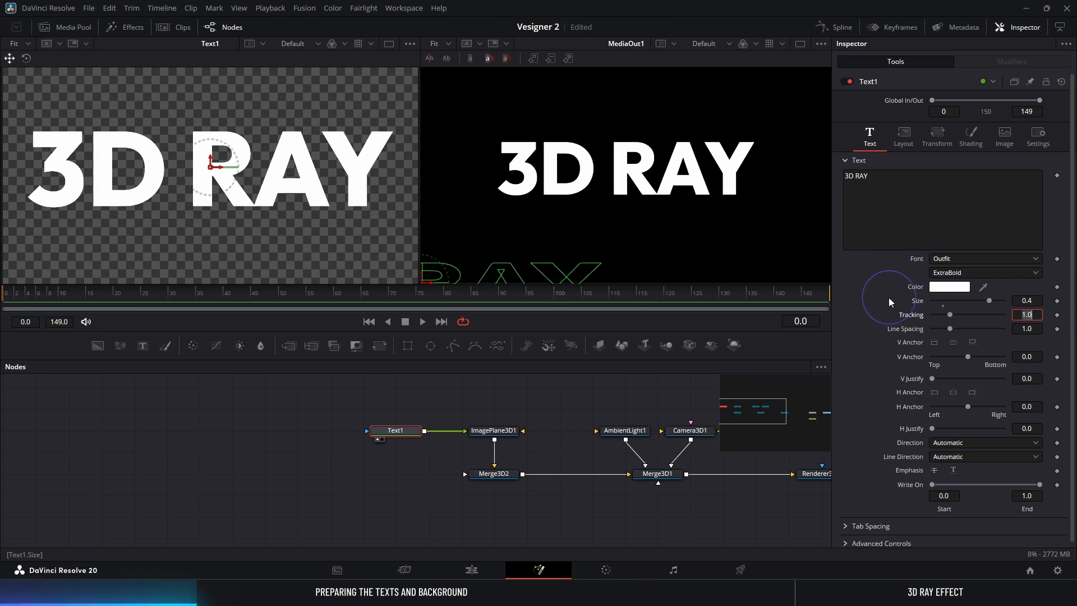
click(888, 298)
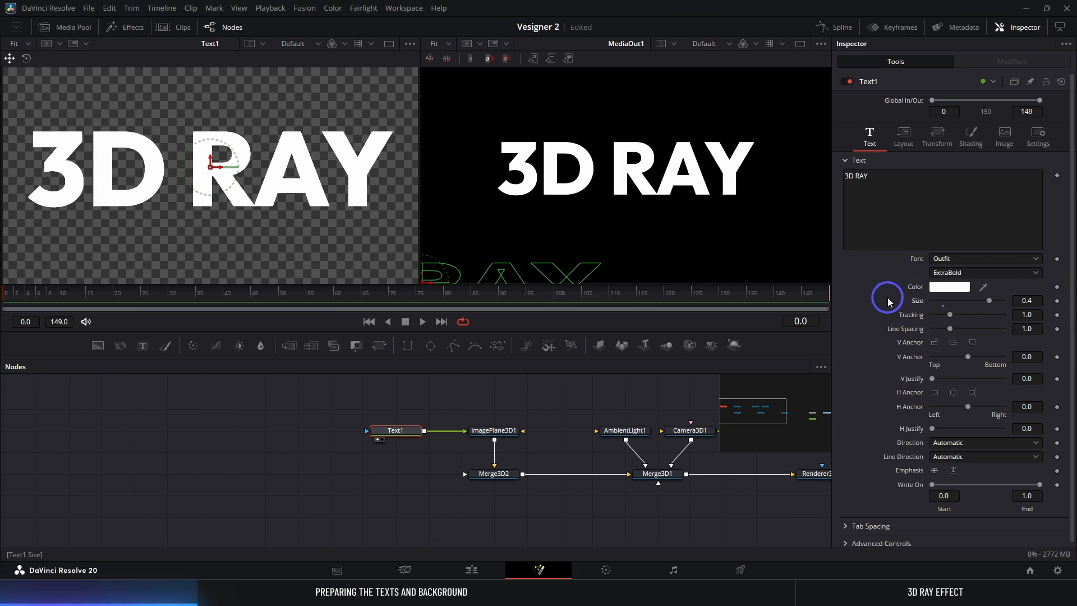
Step: Enable the red outline, shading element 2, on Text1 and set its thickness to 0.01
click(967, 141)
click(949, 175)
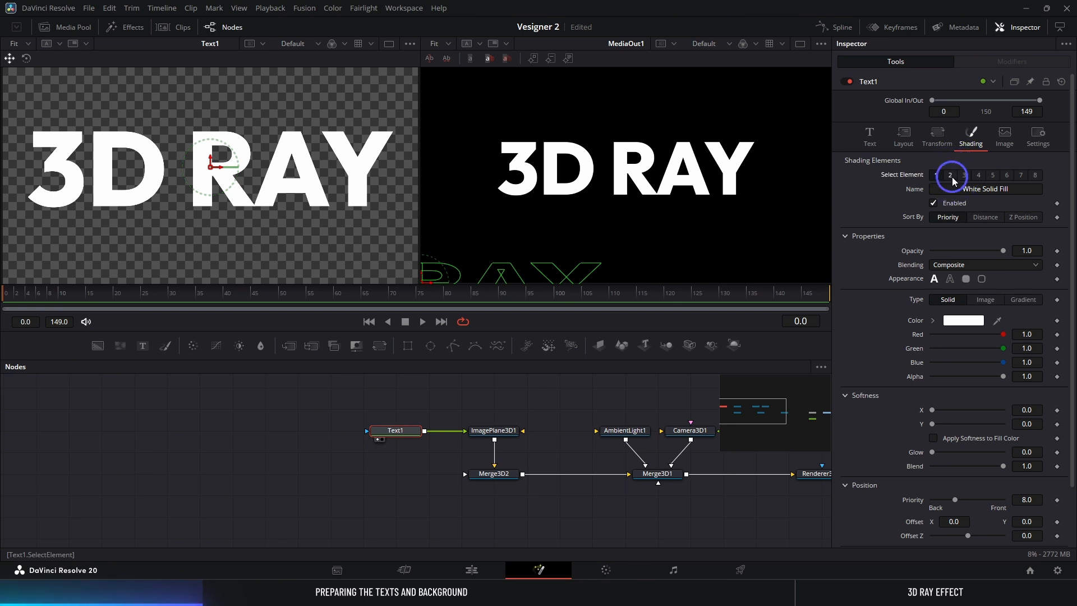
click(934, 202)
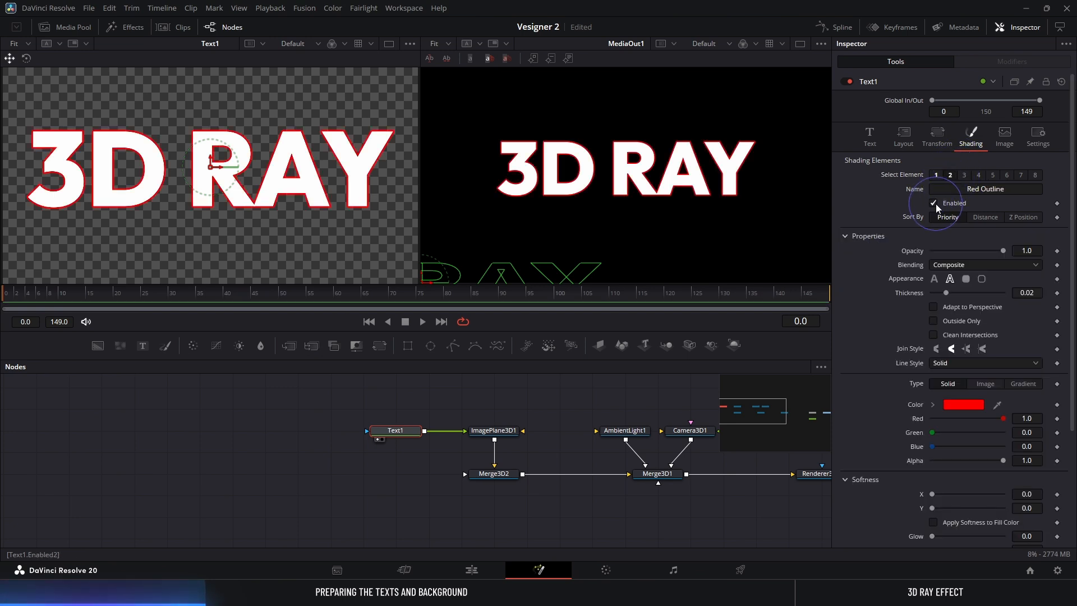
click(1031, 293)
click(1035, 293)
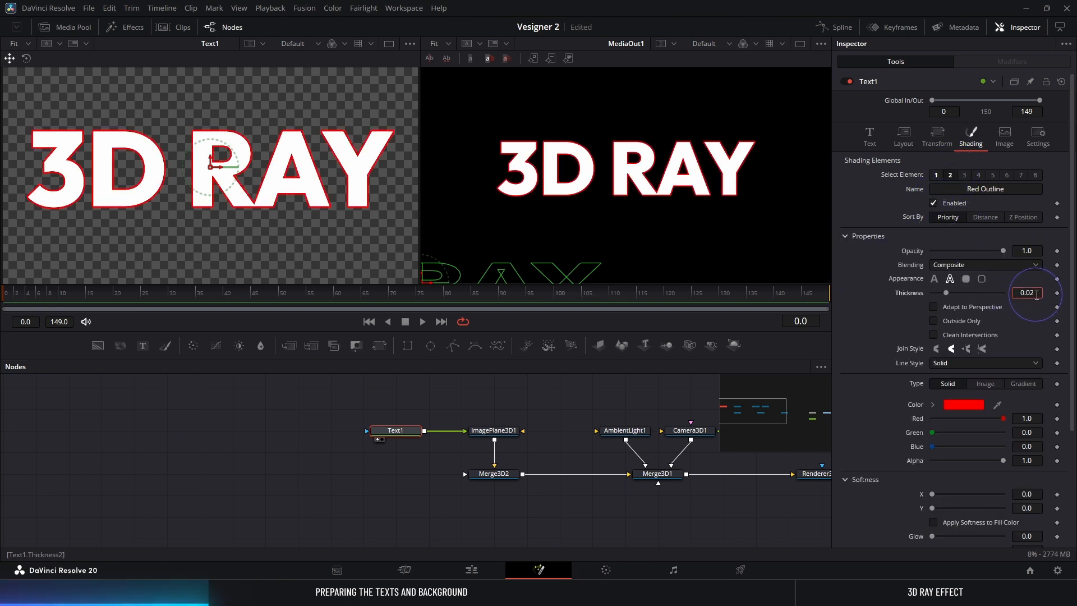
key(Down)
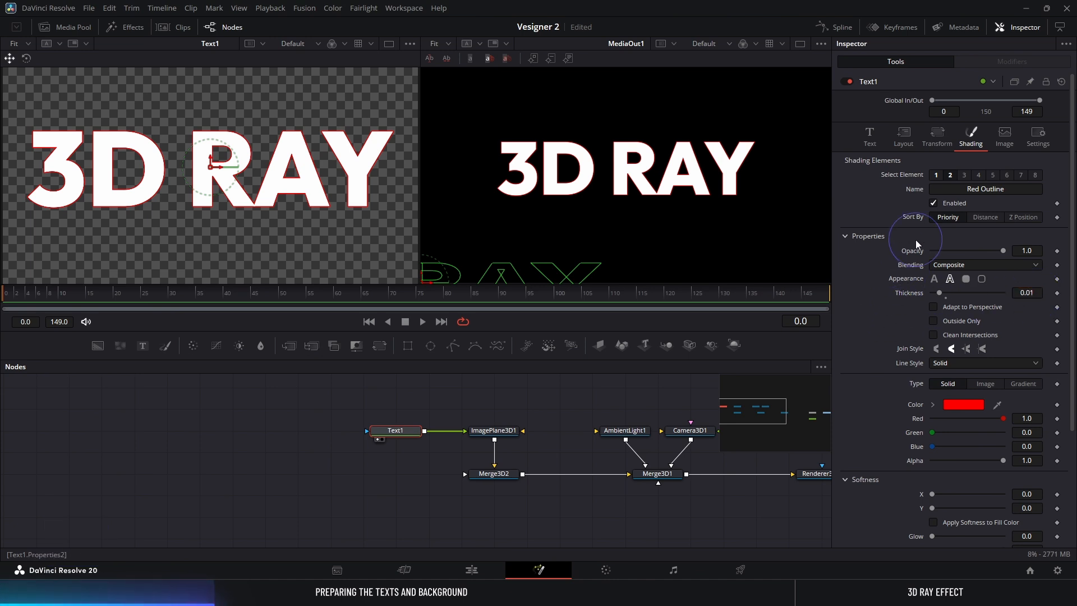
Step: Set the type of Text1's shading element 1 to Image and add a Background node before Text1
click(936, 175)
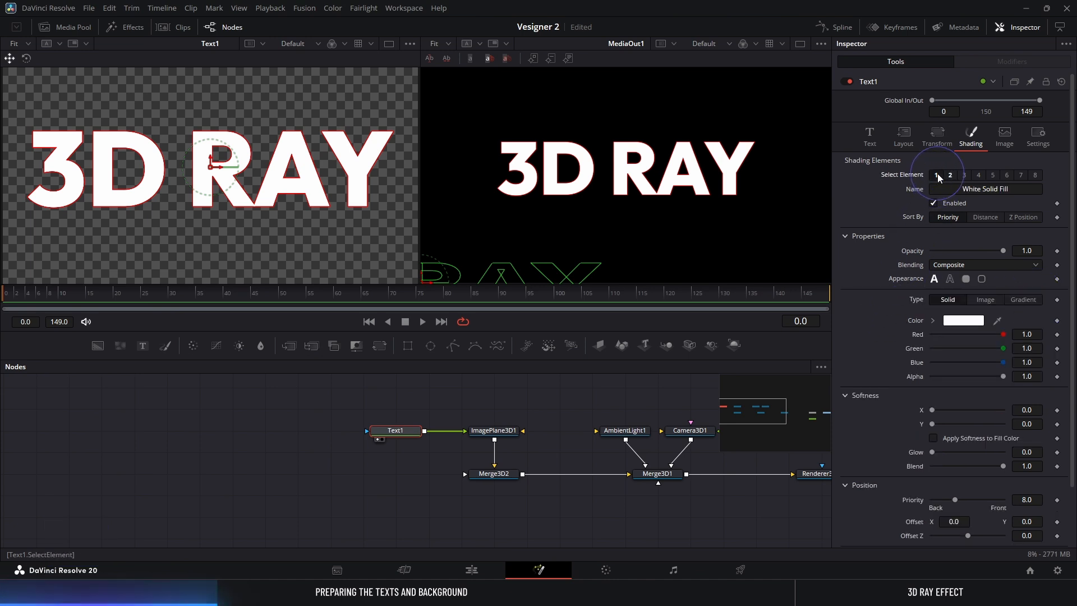
click(987, 300)
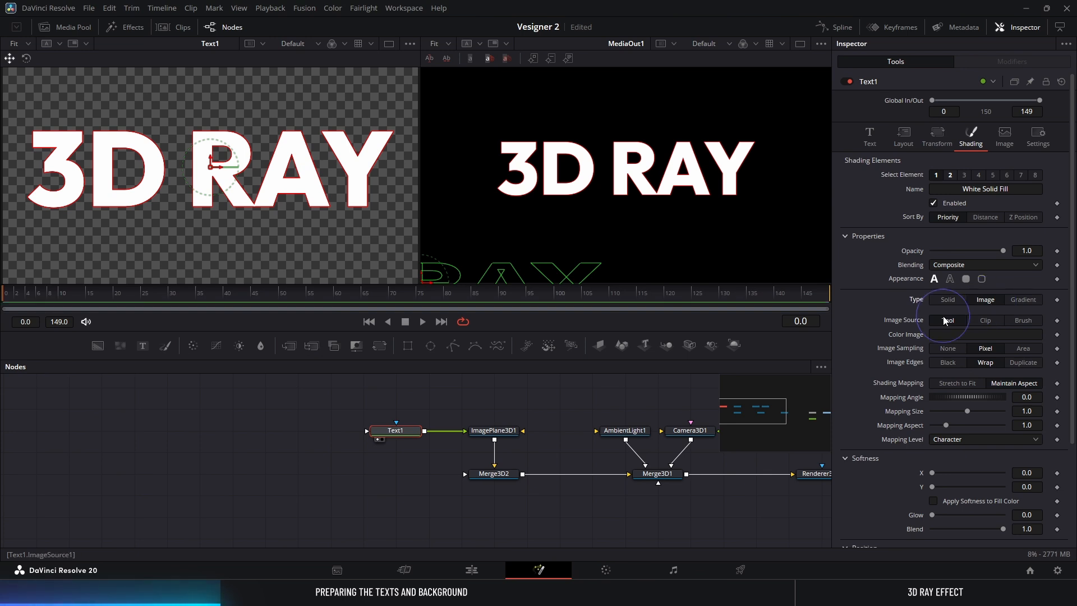
drag(96, 345, 319, 428)
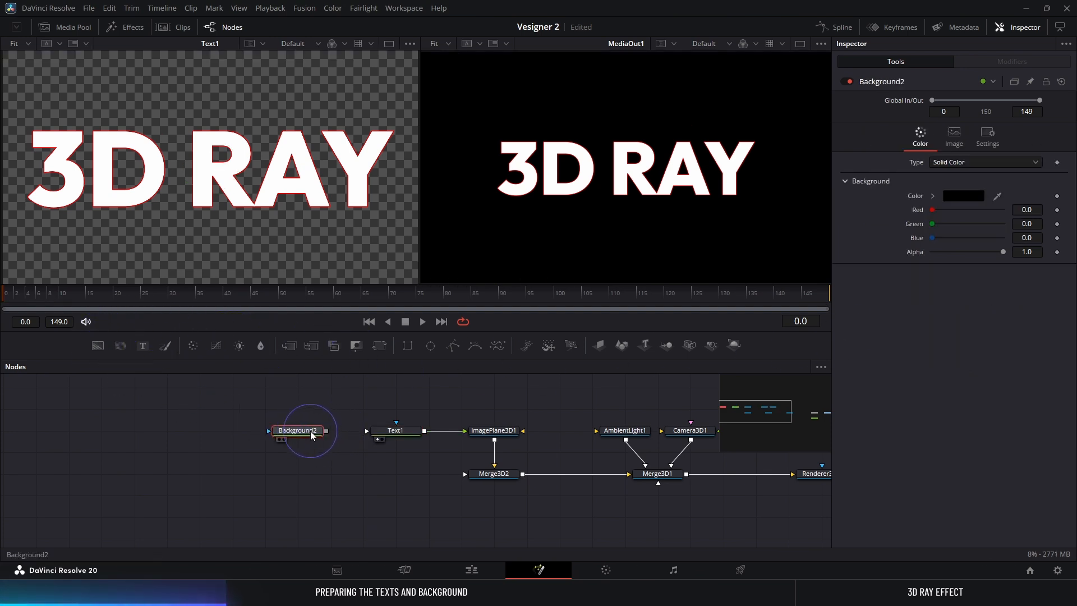
Step: Rename the new Background node as Color and connect its output to Text1's image input
key(F2)
text(cO)
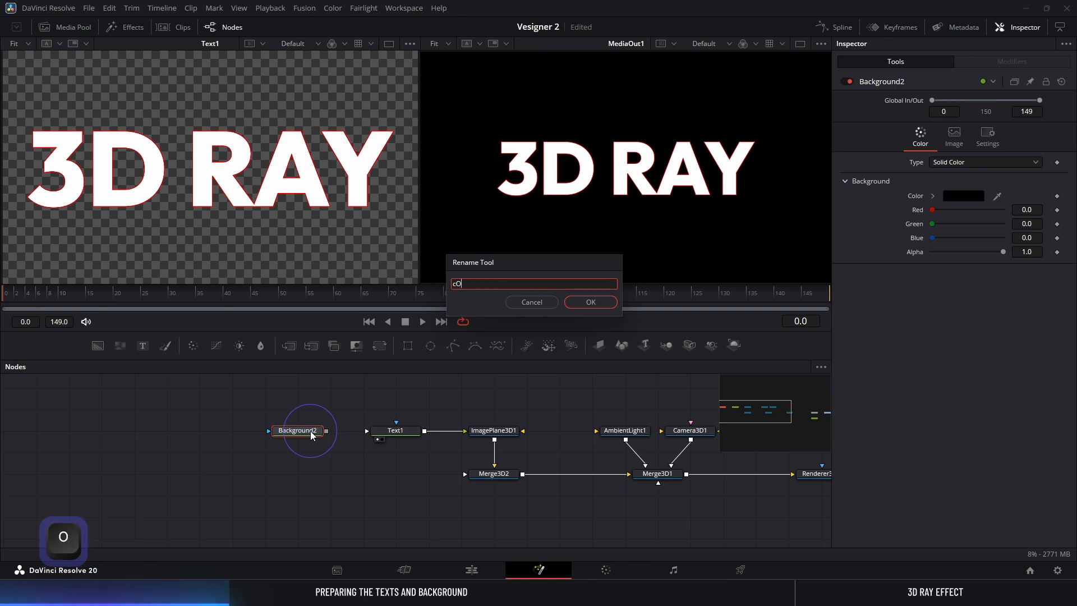
text(LO)
key(BackSpace)
key(BackSpace)
key(BackSpace)
key(BackSpace)
key(Caps_Lock)
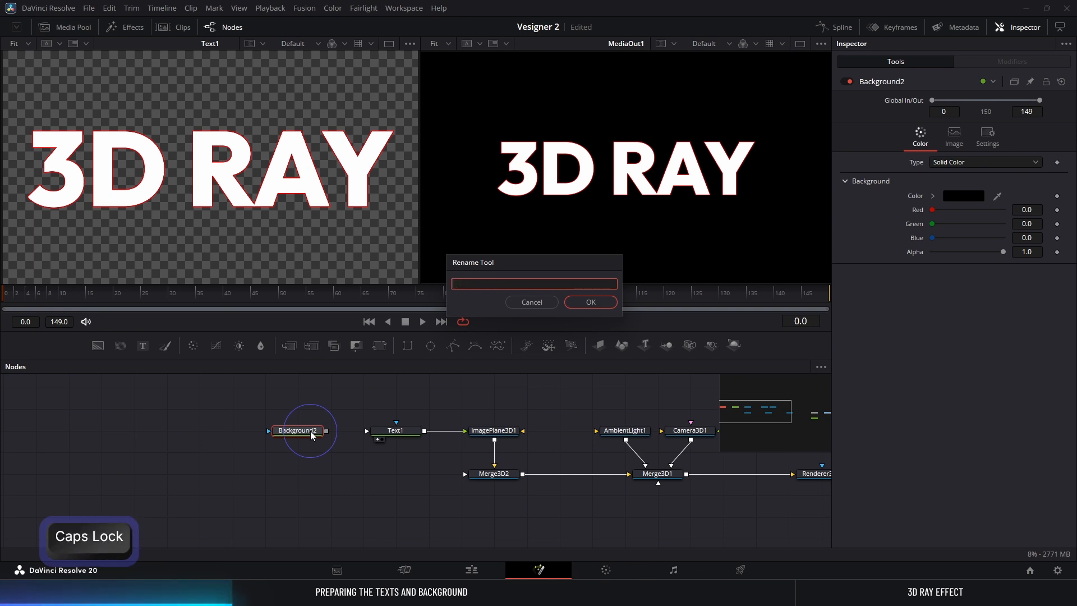
text(Color)
key(Return)
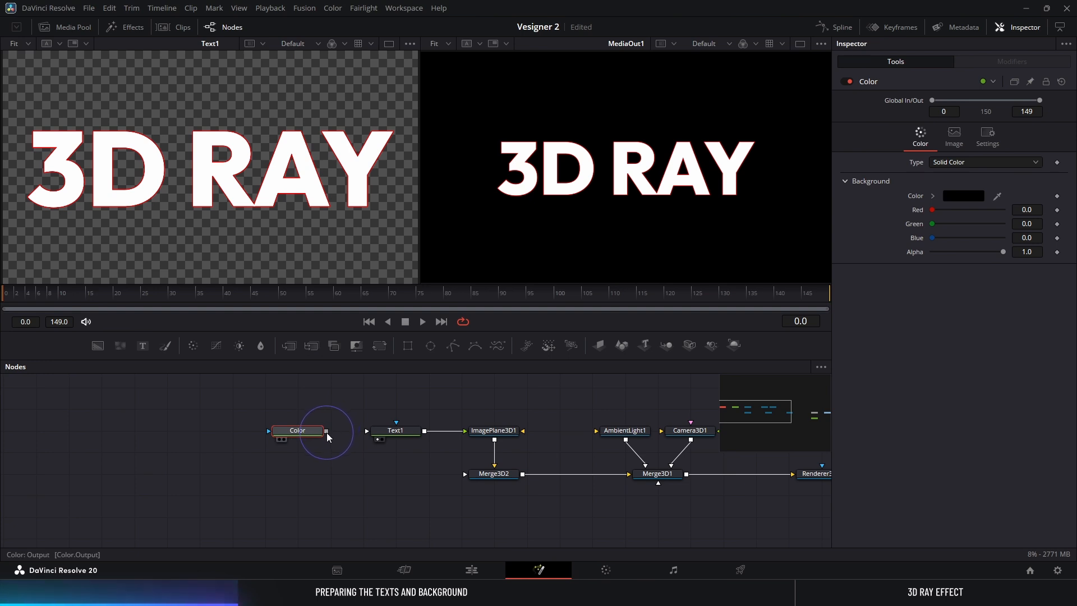
drag(326, 431, 367, 432)
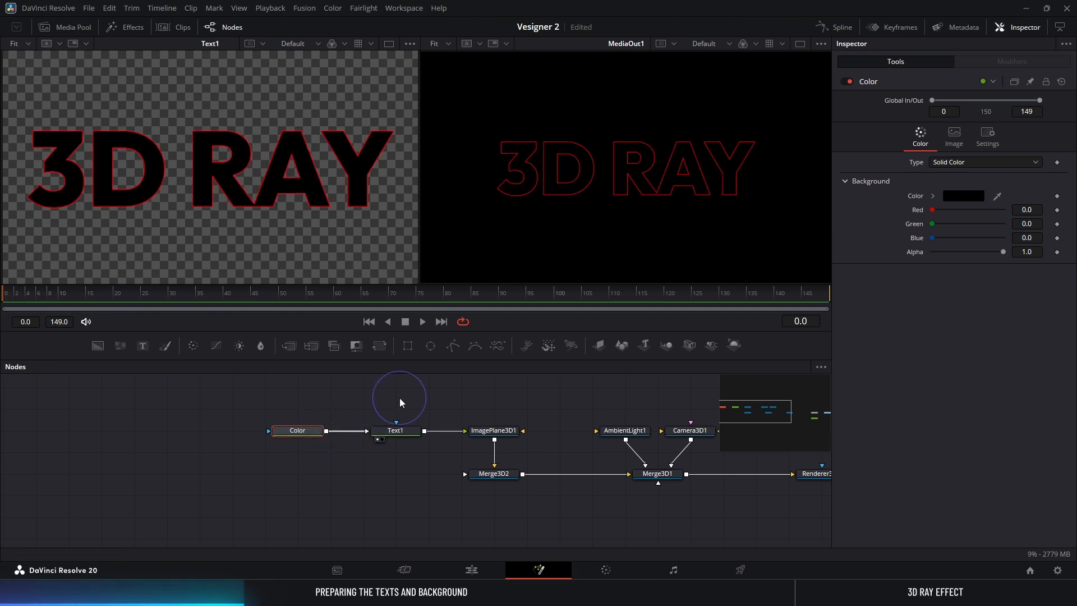
Step: Change the Color node's type to Gradient and display the node in the first viewer
click(953, 161)
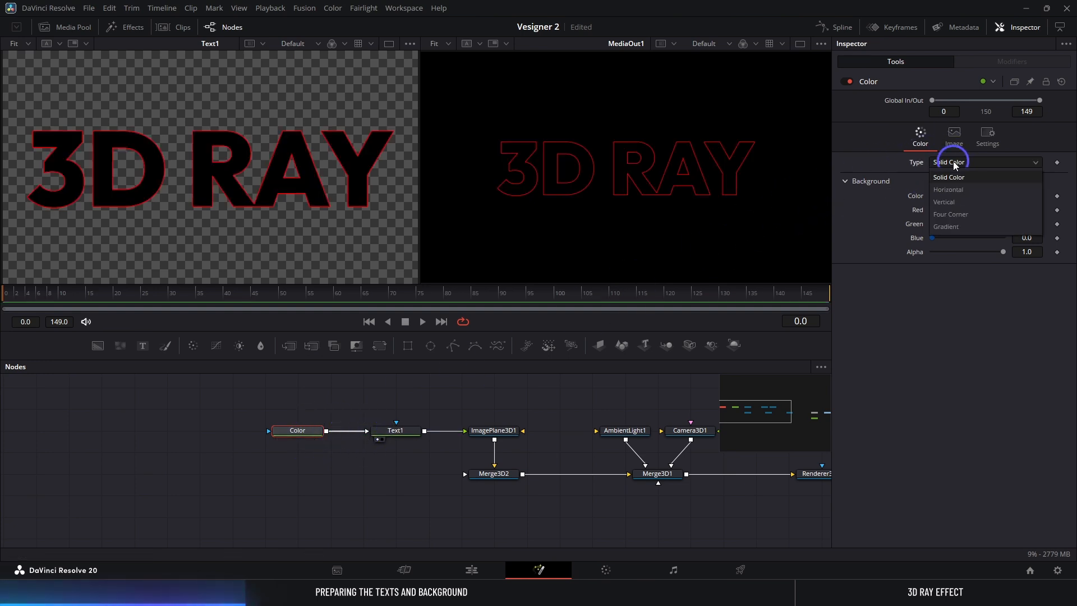
click(948, 227)
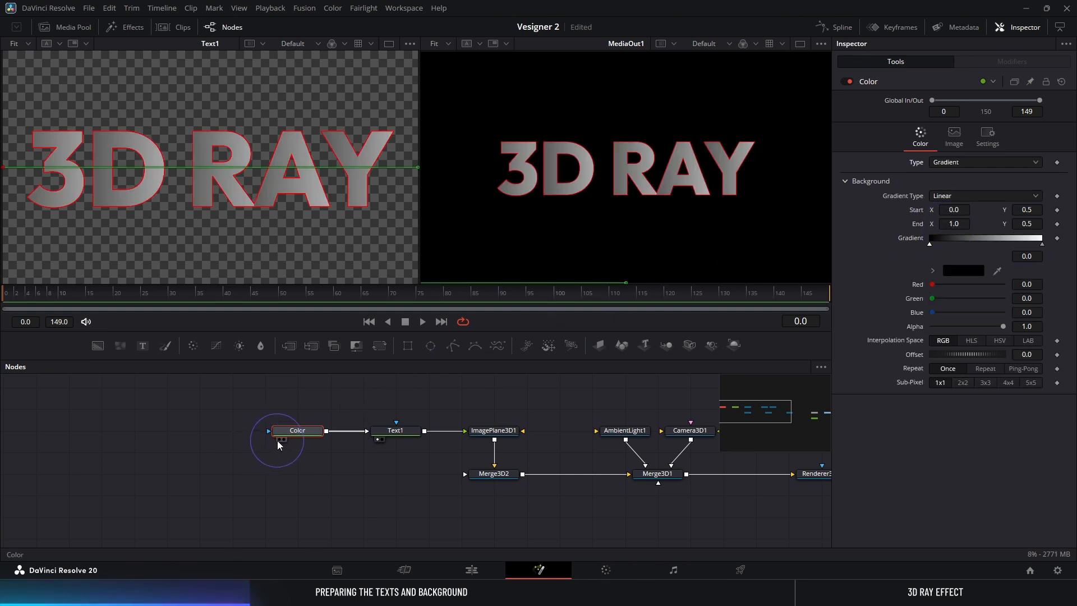
click(280, 440)
scroll(265, 163, down, 2)
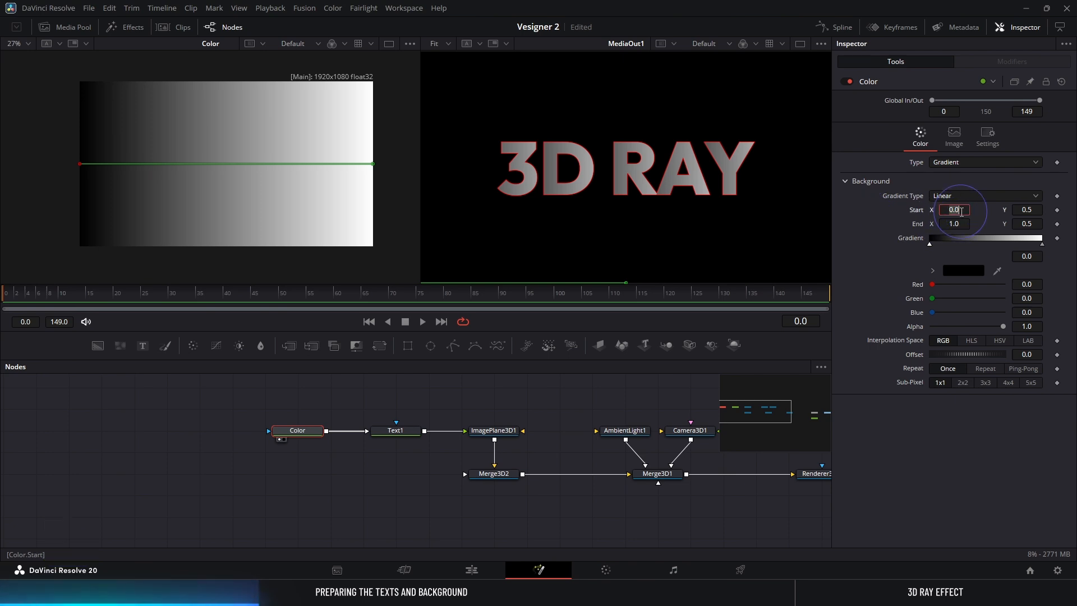
Step: Make the Color gradient vertical with its start at X 0.5, Y 0.0 and its end at X 0.5, Y 1.0
text(0.5)
key(Return)
key(Tab)
text(0)
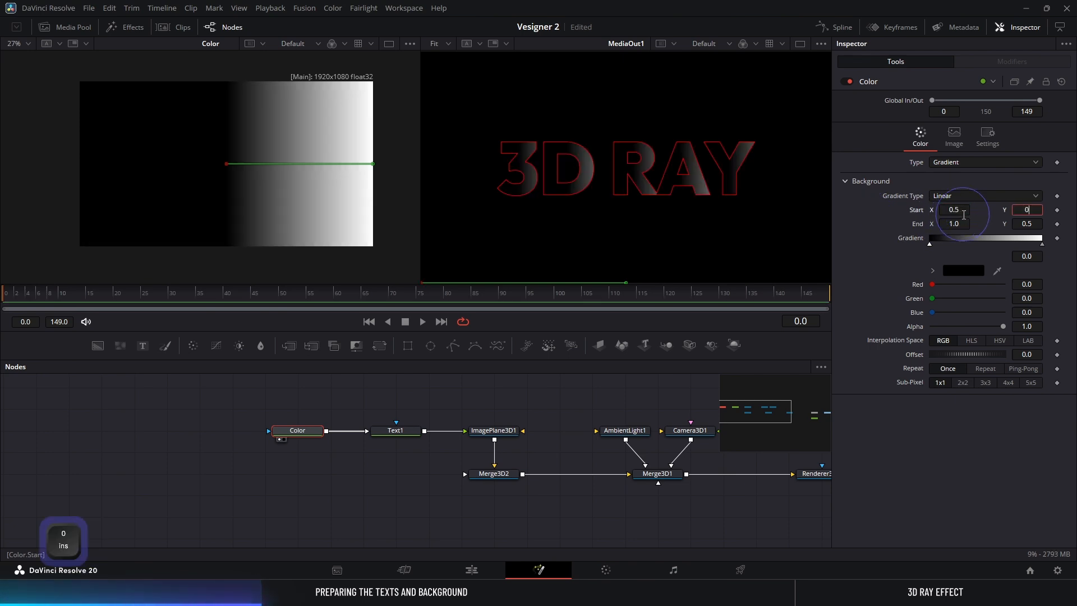
key(Return)
key(Tab)
text(0.5)
key(Return)
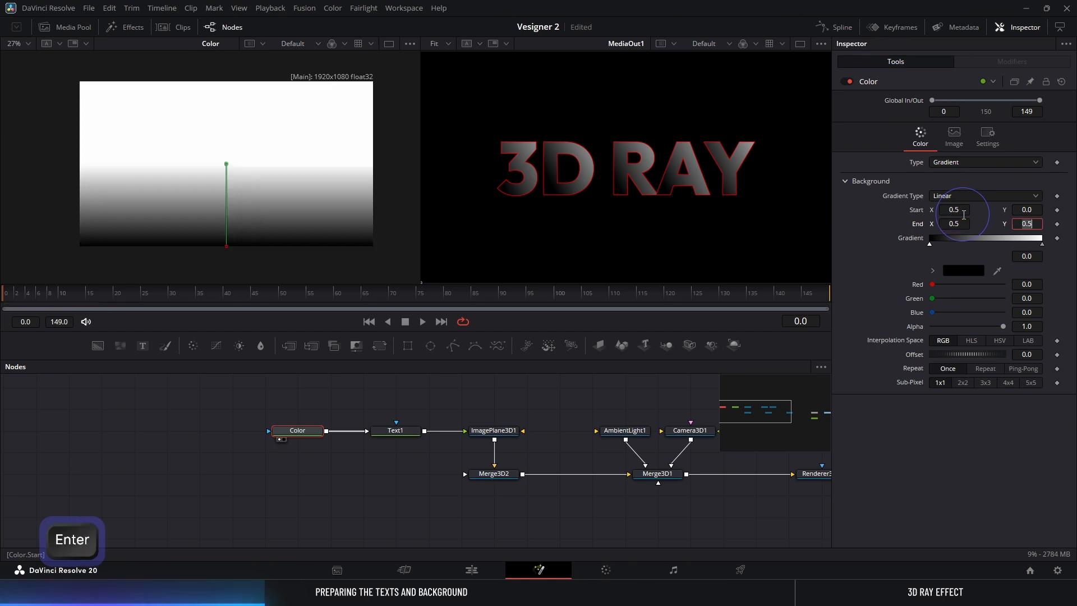
key(Tab)
text(1)
key(Return)
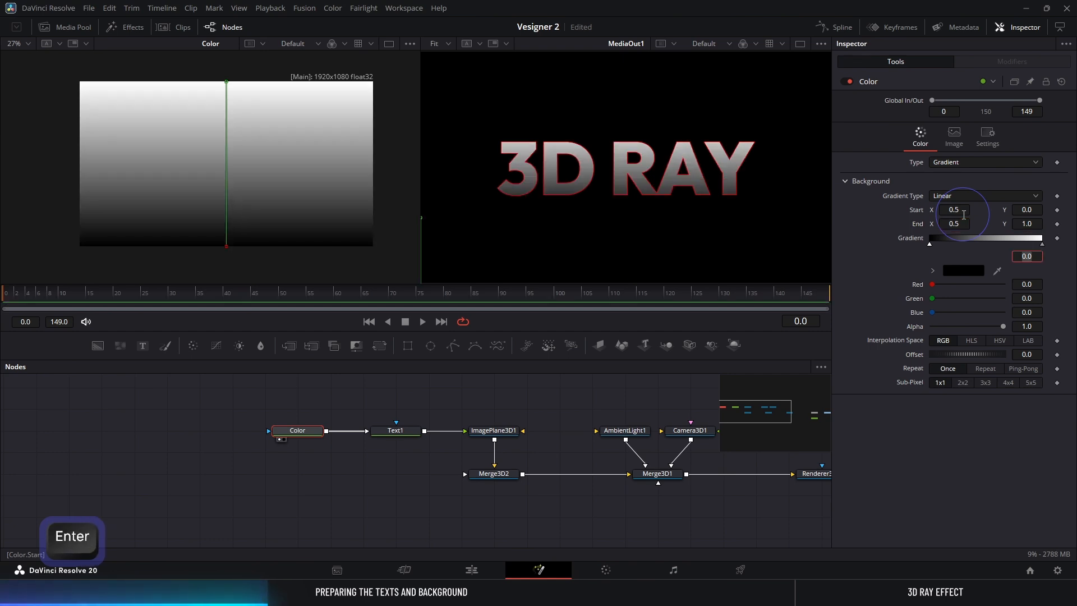
key(Tab)
click(887, 263)
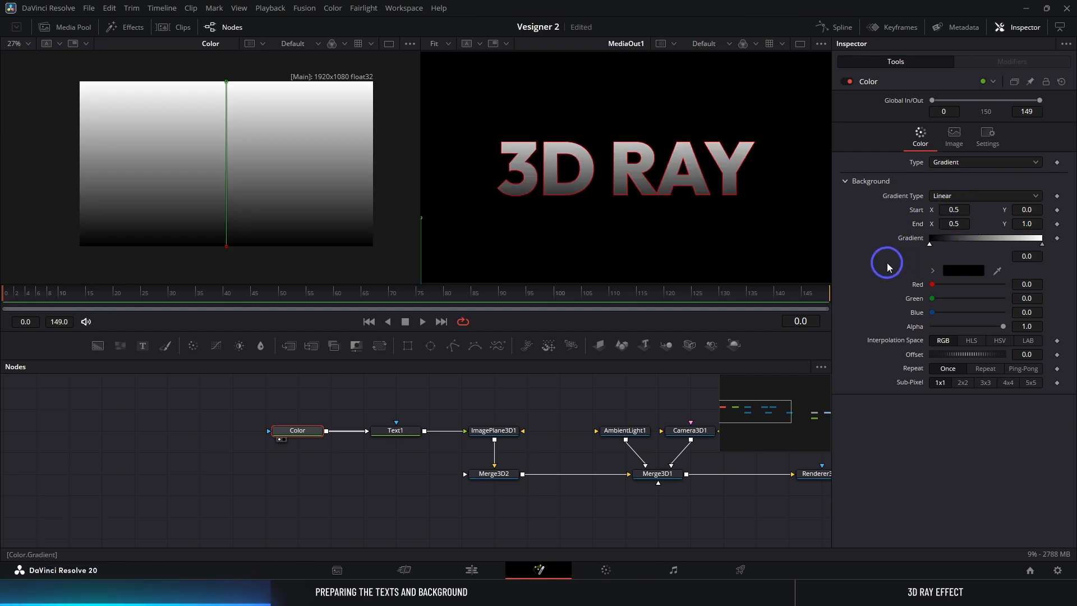
Step: Add a stop near the middle of the gradient and color it blue-violet with hue 0.72, saturation 1.0 and value 1.0
click(984, 241)
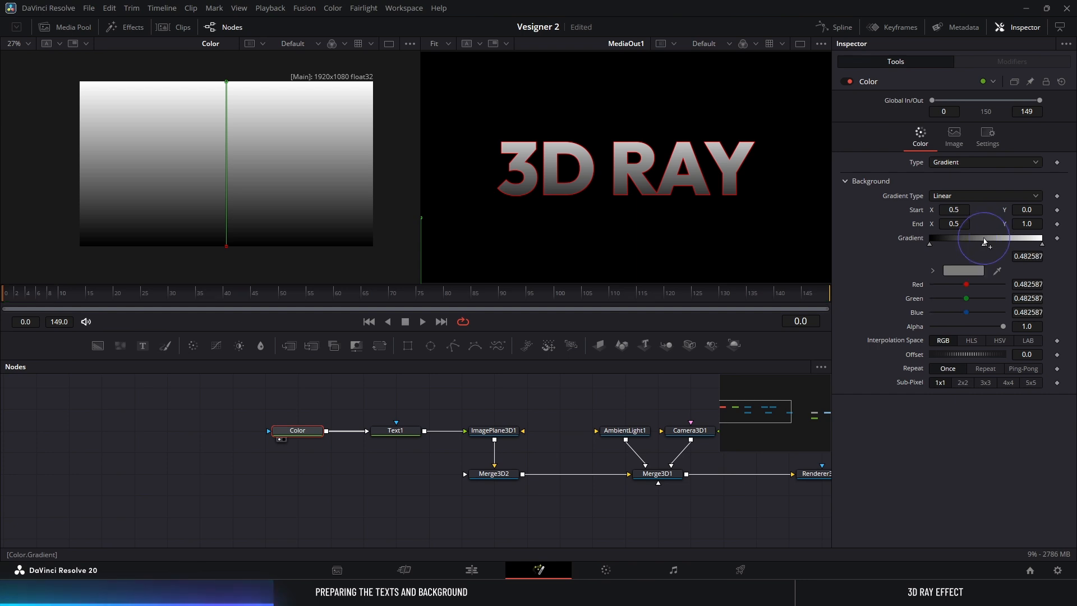
click(932, 272)
click(1030, 332)
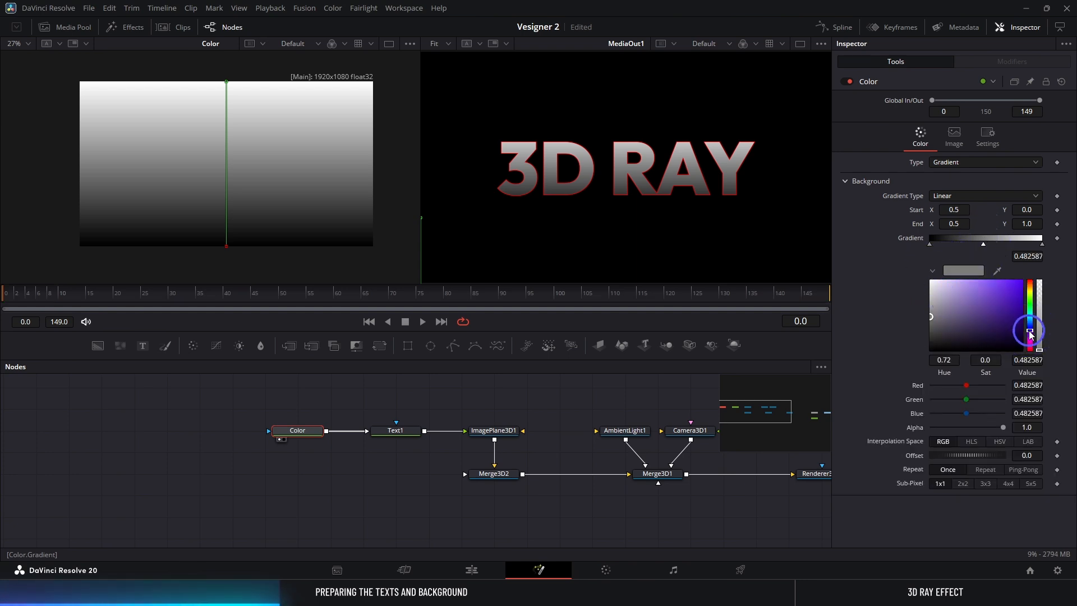
click(1021, 281)
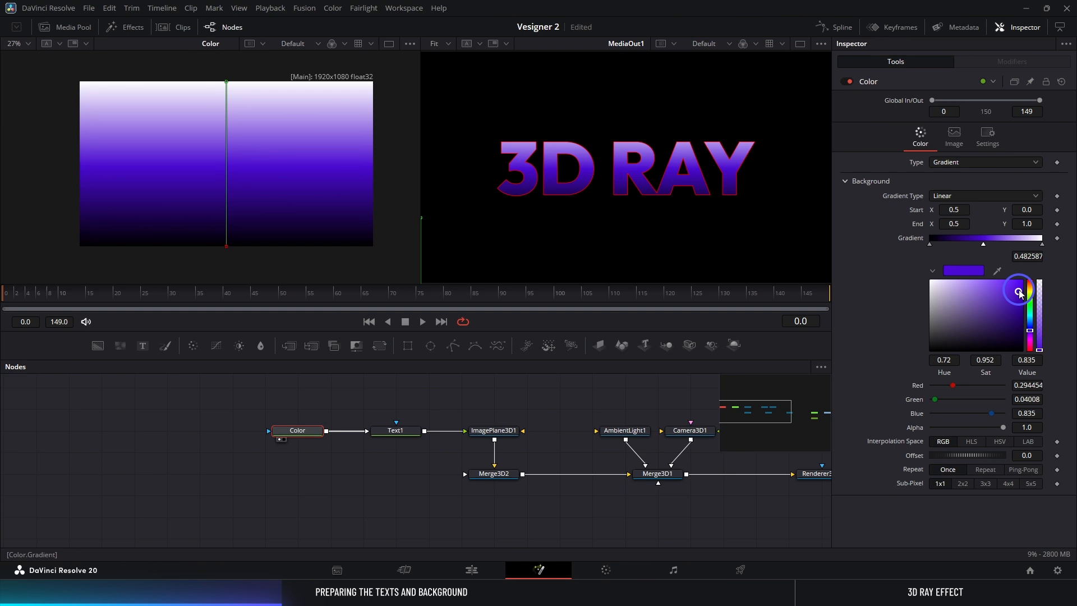
Step: Color the gradient's white end stop light orange, with hue about 0.096 and saturation about 0.55, and set the middle stop's position to 0.5
click(1043, 245)
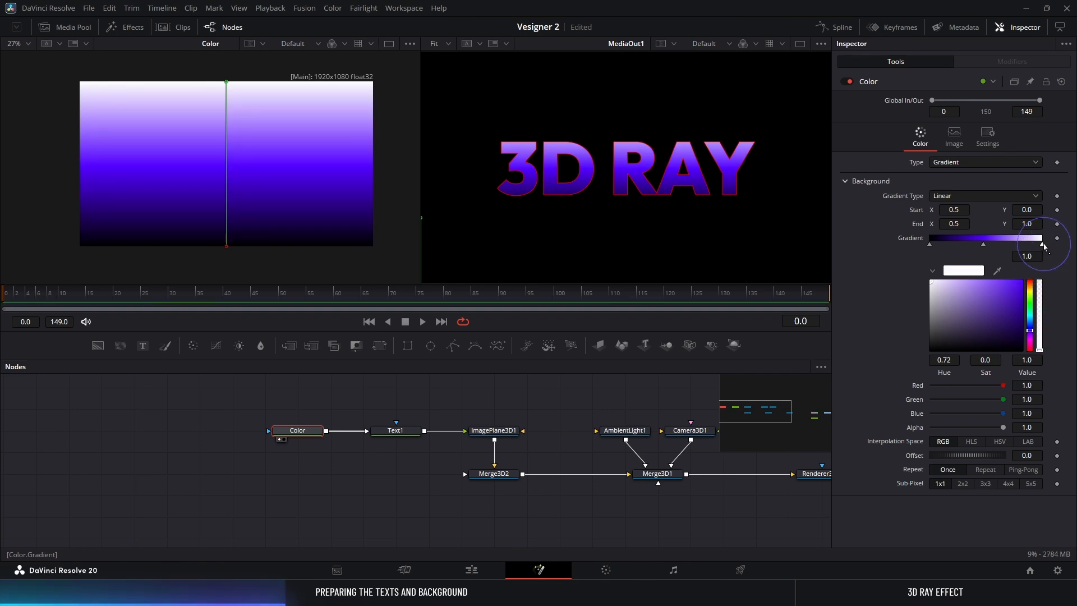
drag(1030, 295, 982, 279)
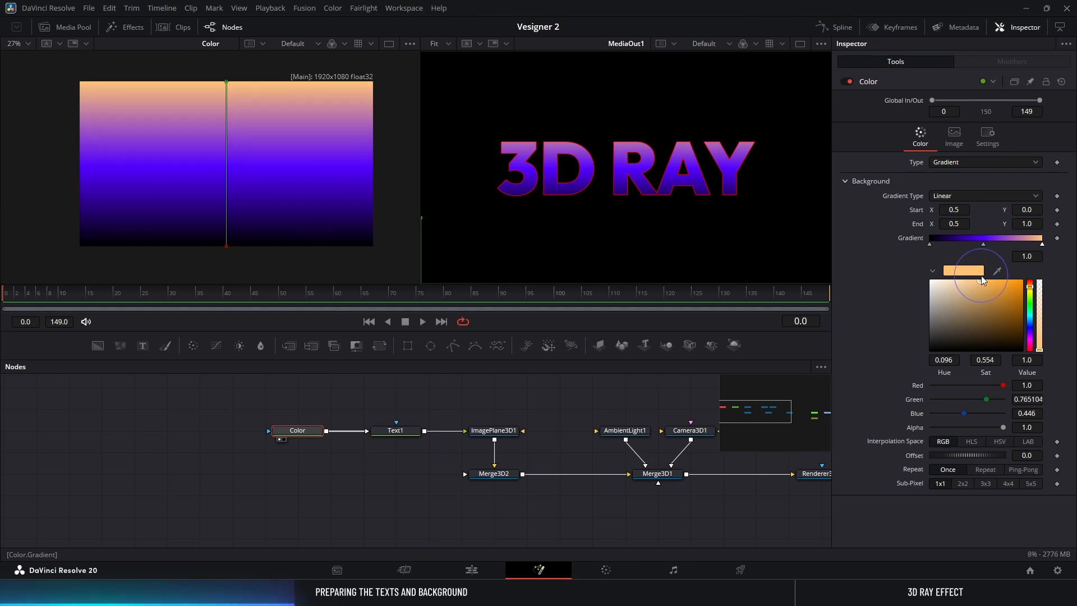
click(983, 245)
click(1024, 256)
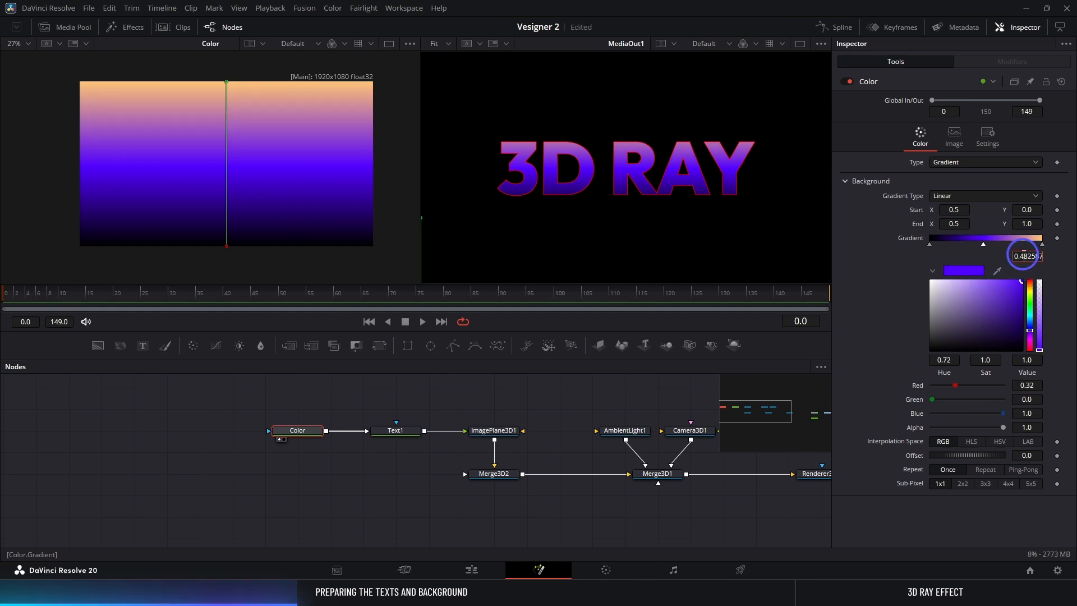
text(0.5)
key(Return)
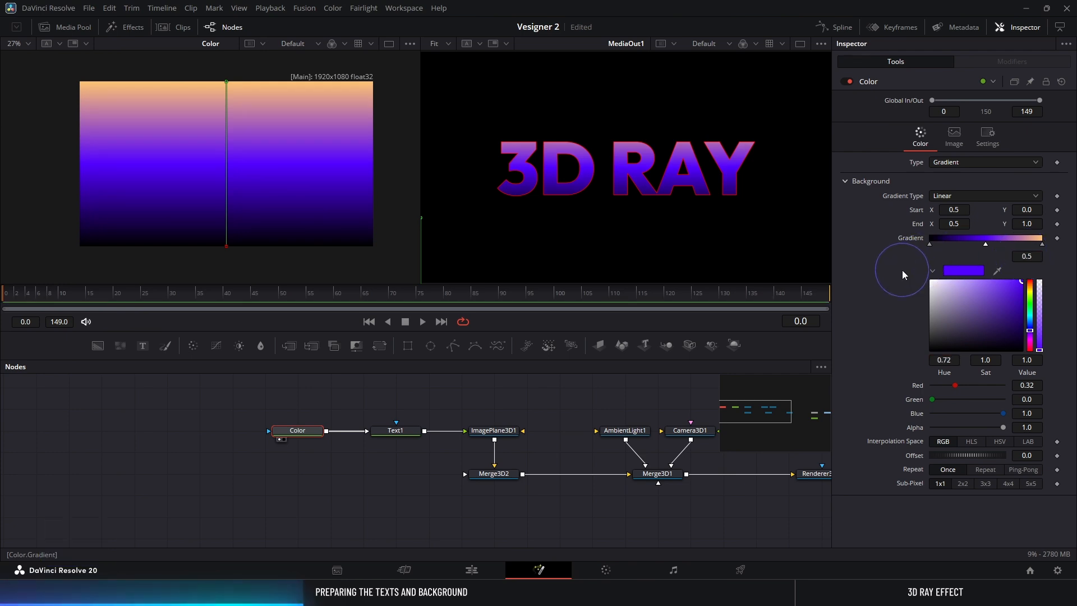
Step: Set the fill type of Text1's red outline shading element to Image
click(405, 429)
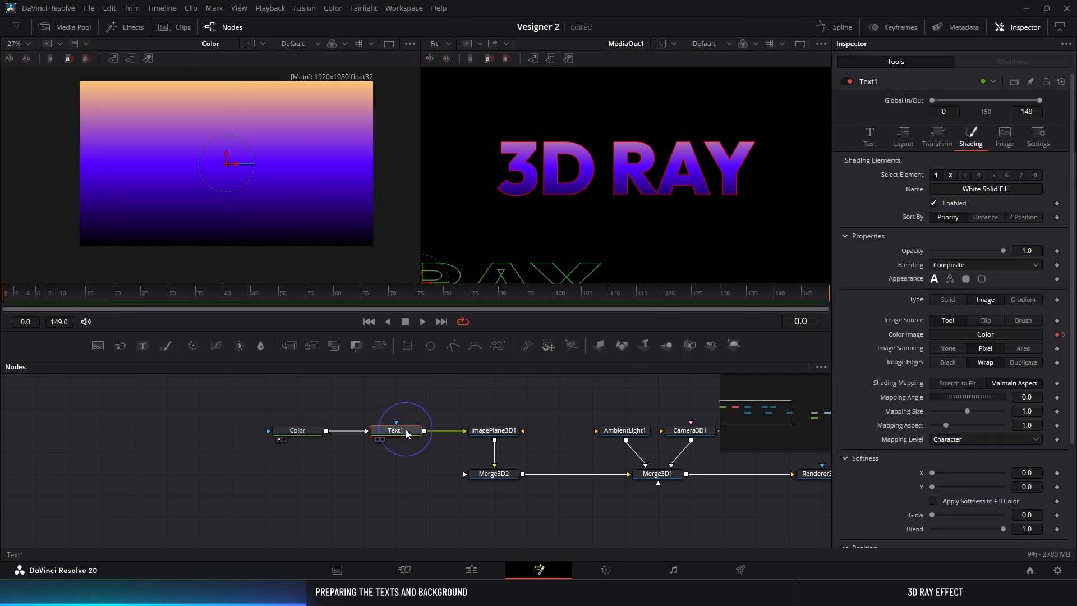
click(952, 176)
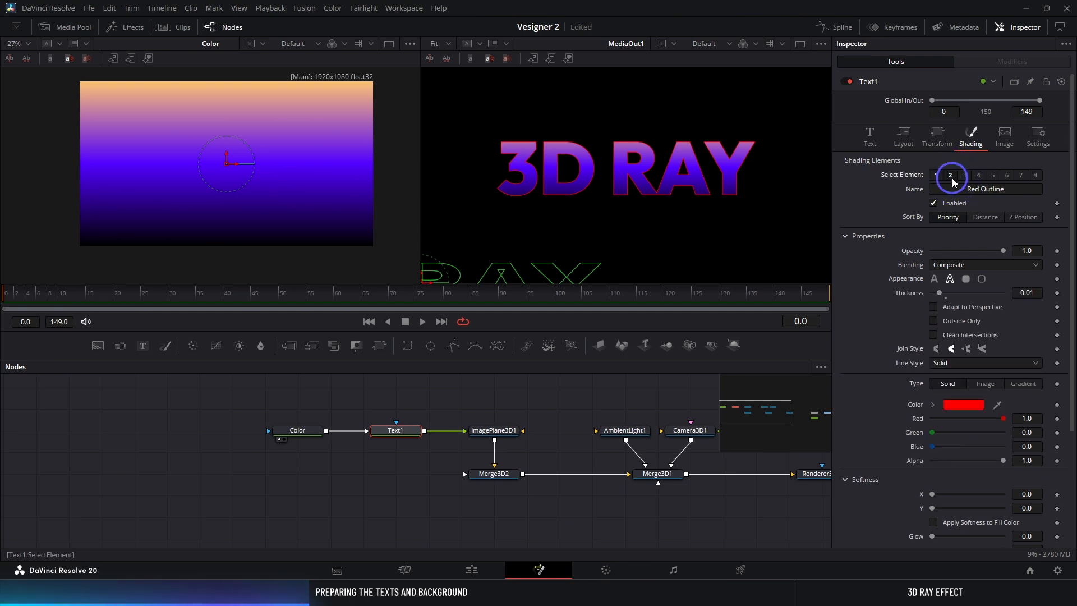
click(984, 385)
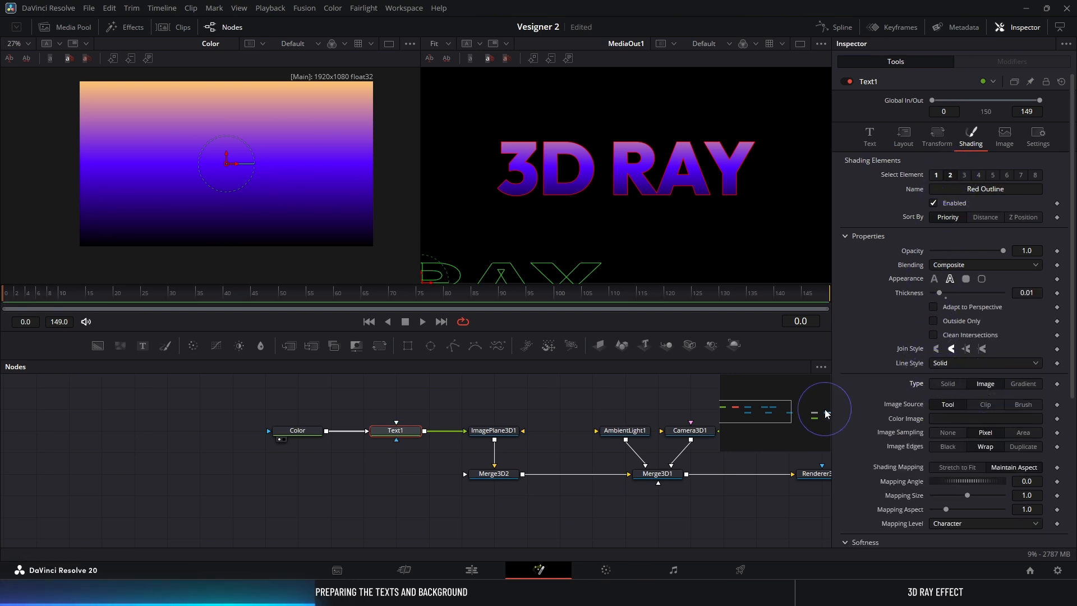
Step: Add a Background node above the Color node, rename it Outline_Color and connect it to Text1's Color Image 2 input
drag(98, 345, 297, 414)
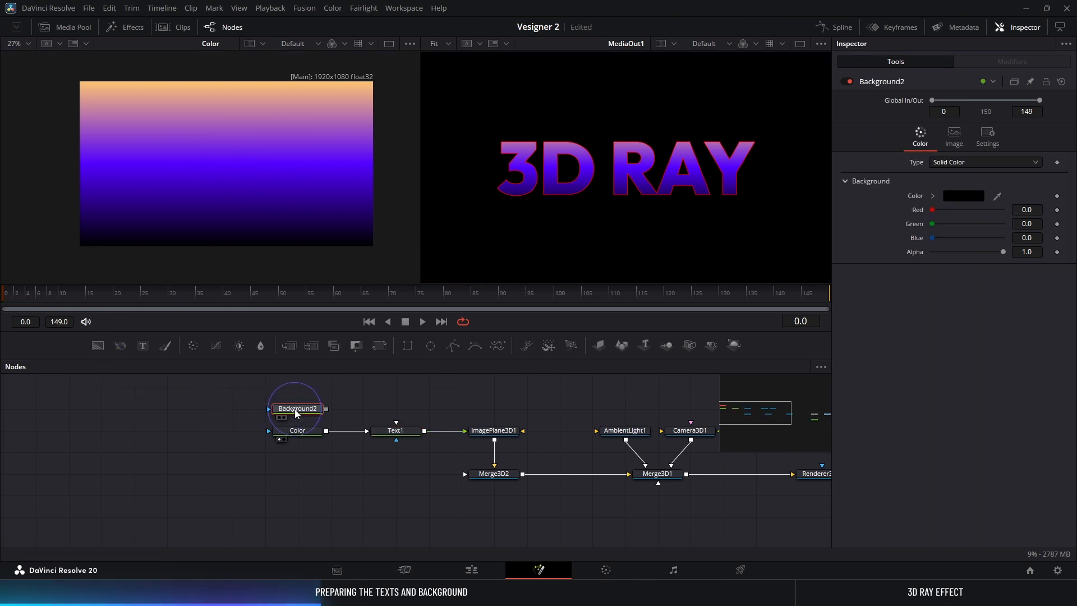
key(F2)
text(Out)
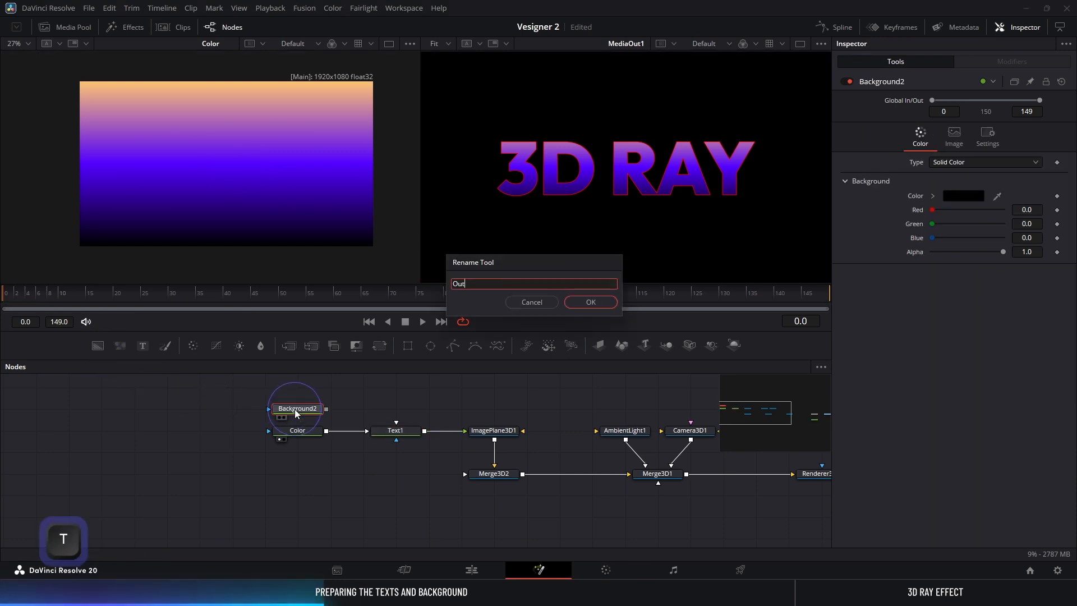
text(line_Color)
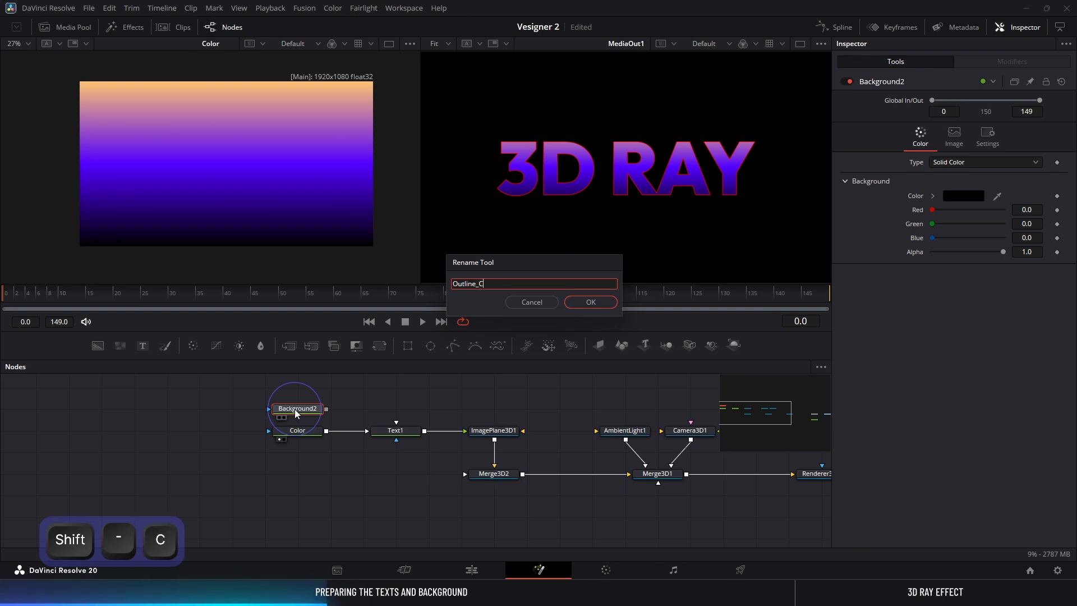
key(Return)
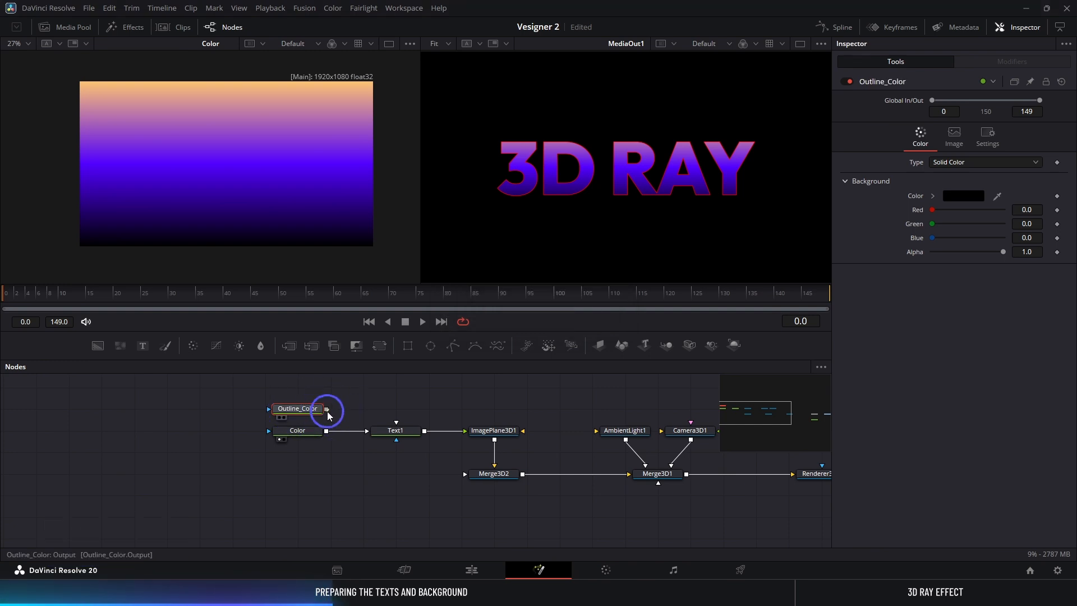
drag(327, 411, 396, 424)
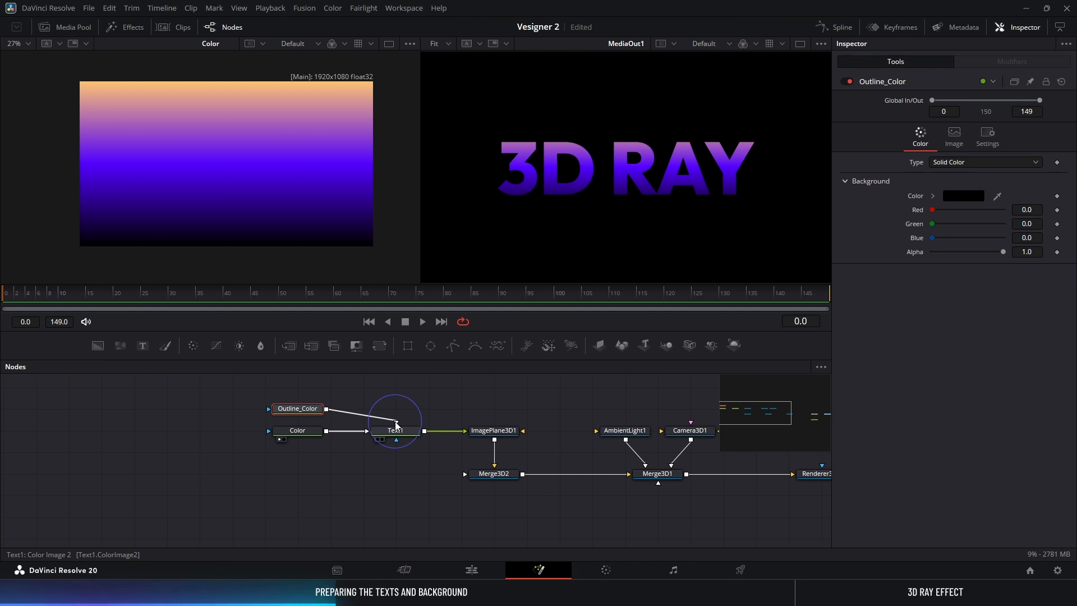
Step: Display Outline_Color in the first viewer and change its type to Gradient
click(281, 418)
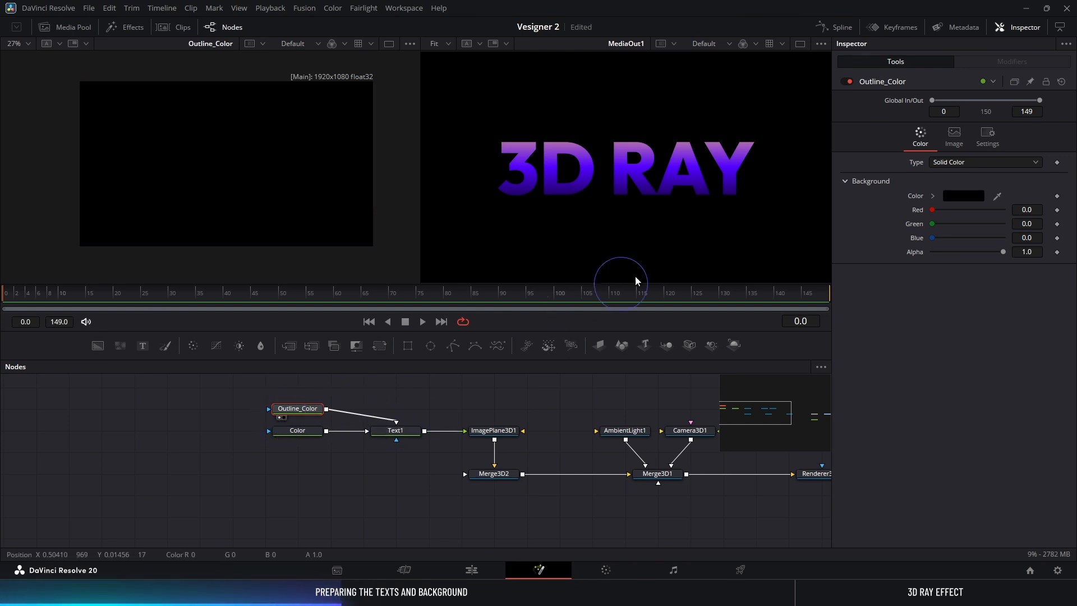
click(950, 163)
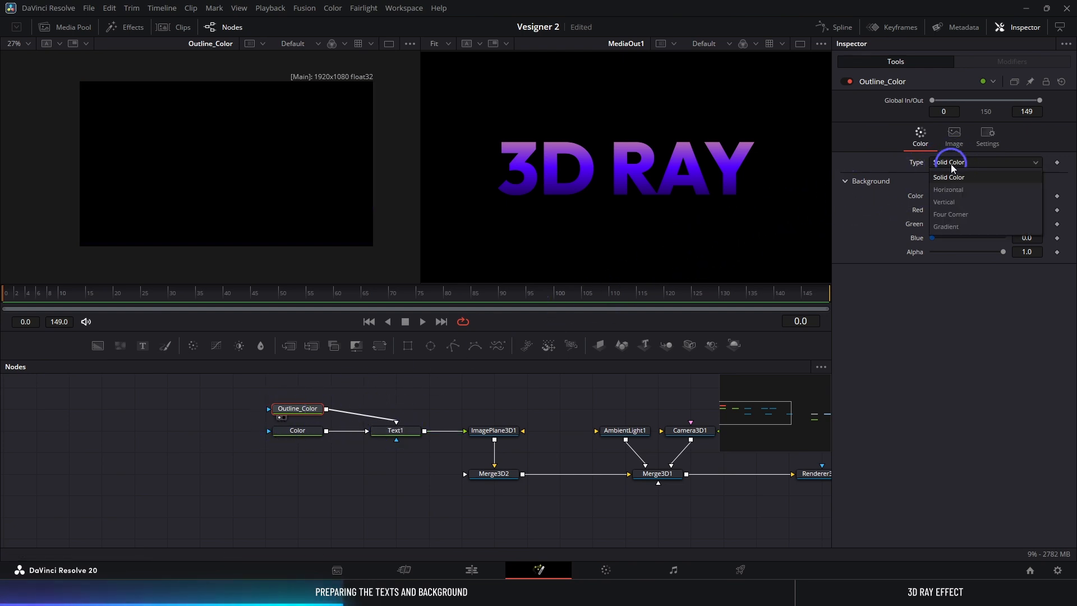
click(953, 226)
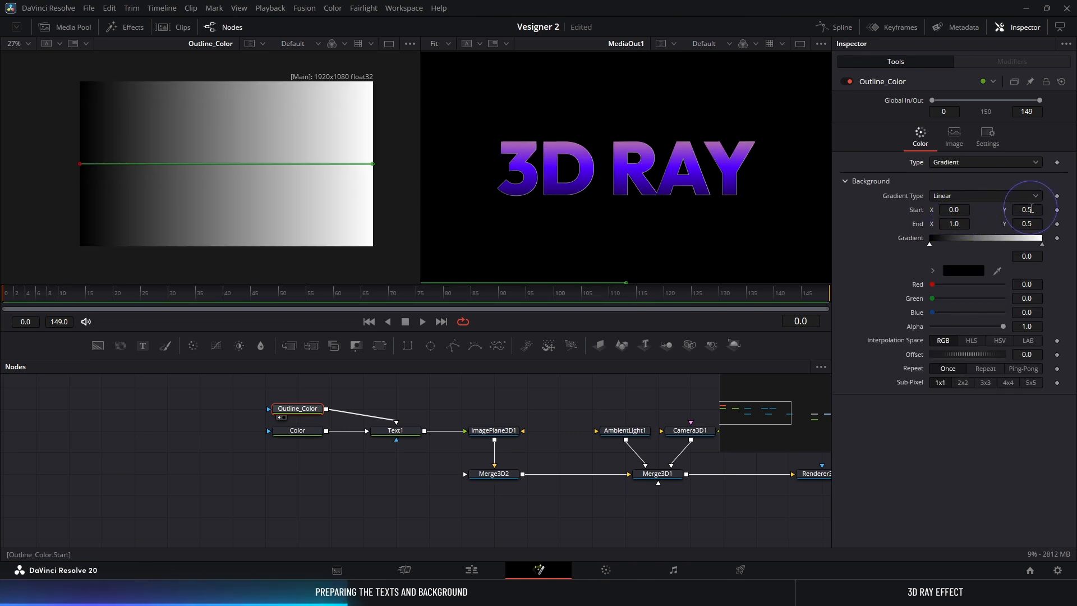
Step: Set the Outline_Color gradient's start Y to 0.0 and its end to X 0.1, Y 0.2, with Ping-Pong repeat
text(0)
key(Return)
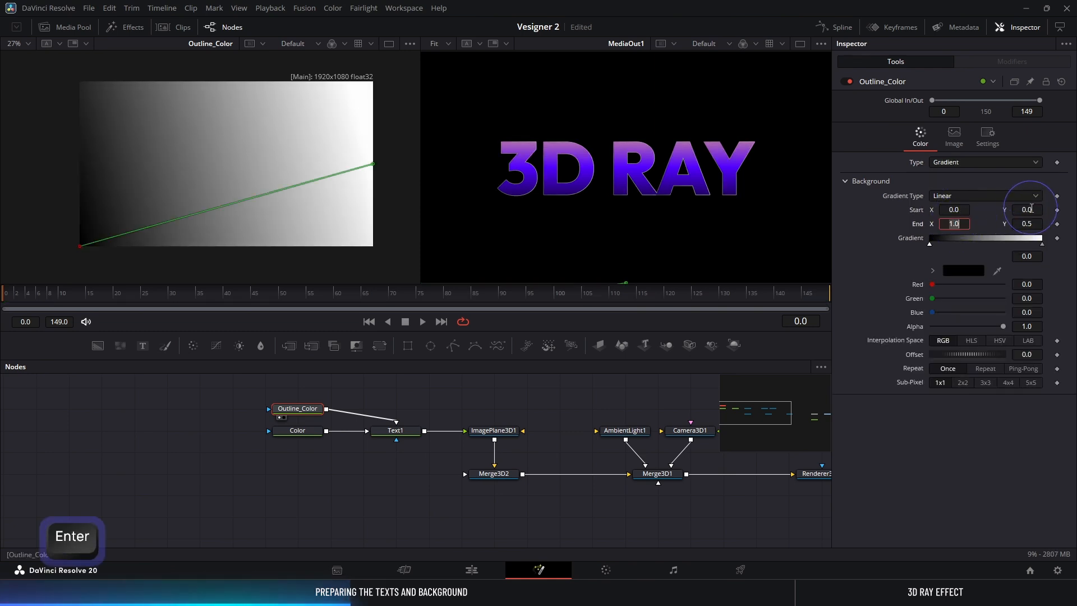
key(Tab)
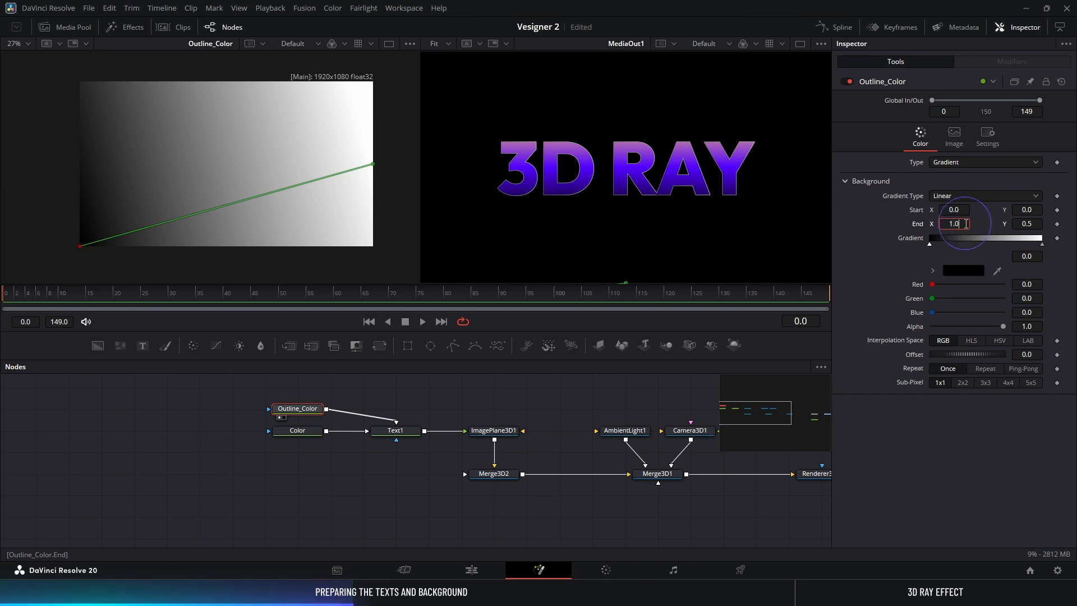
key(Down)
key(Down)
key(Down)
key(Down)
key(Down)
key(Down)
key(Down)
key(Down)
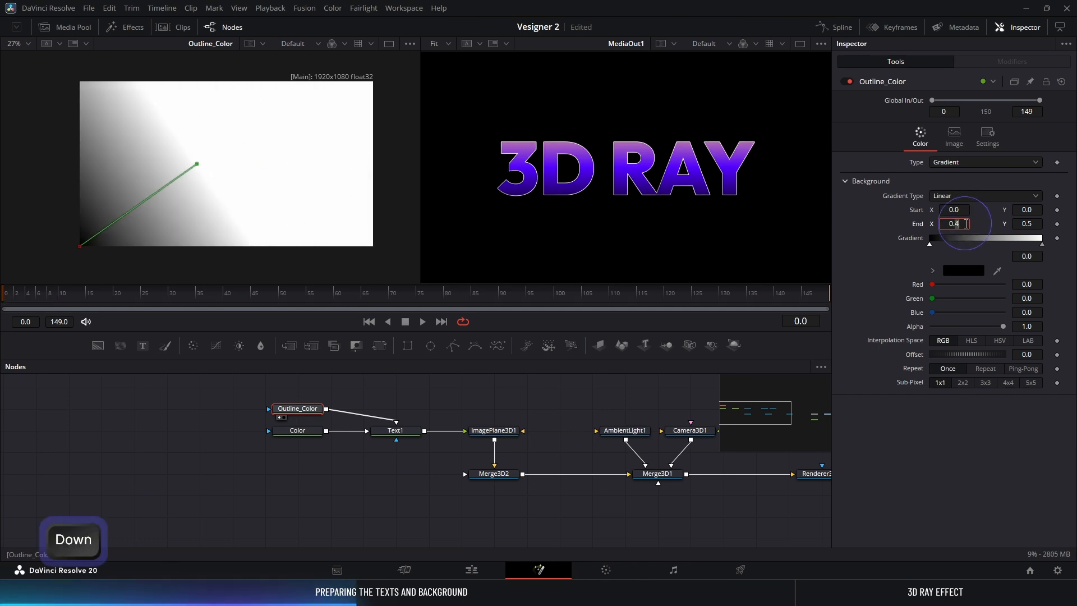
key(Down)
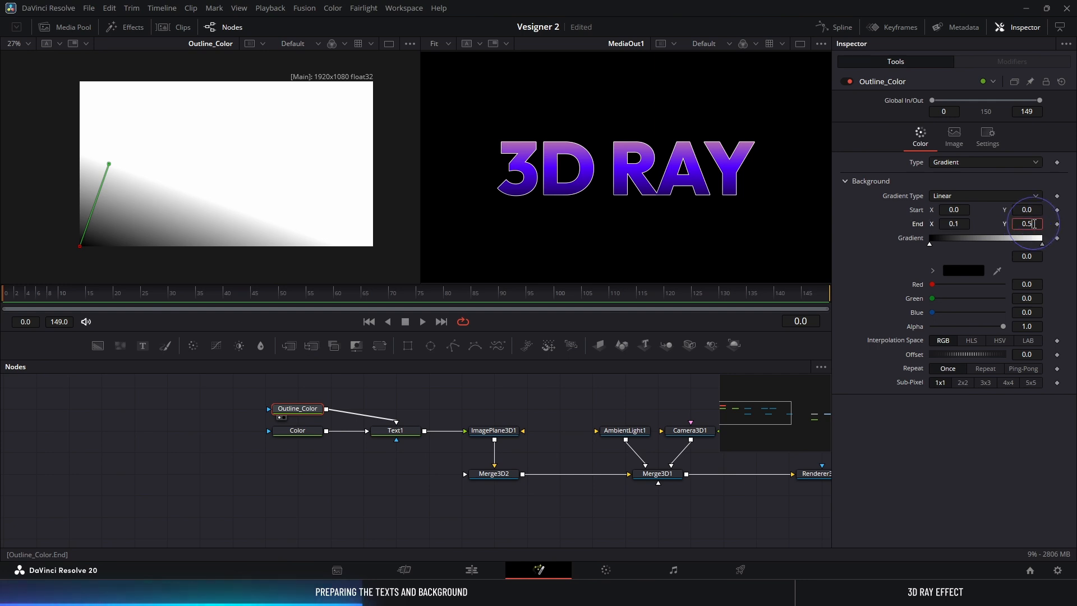
key(Down)
key(Down)
key(Down)
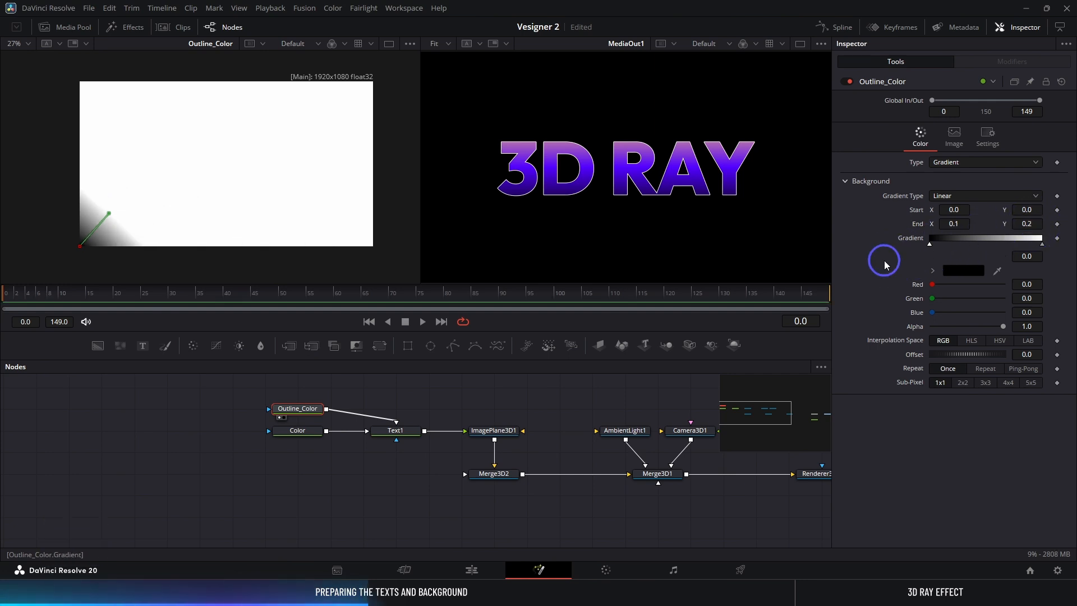
click(1023, 368)
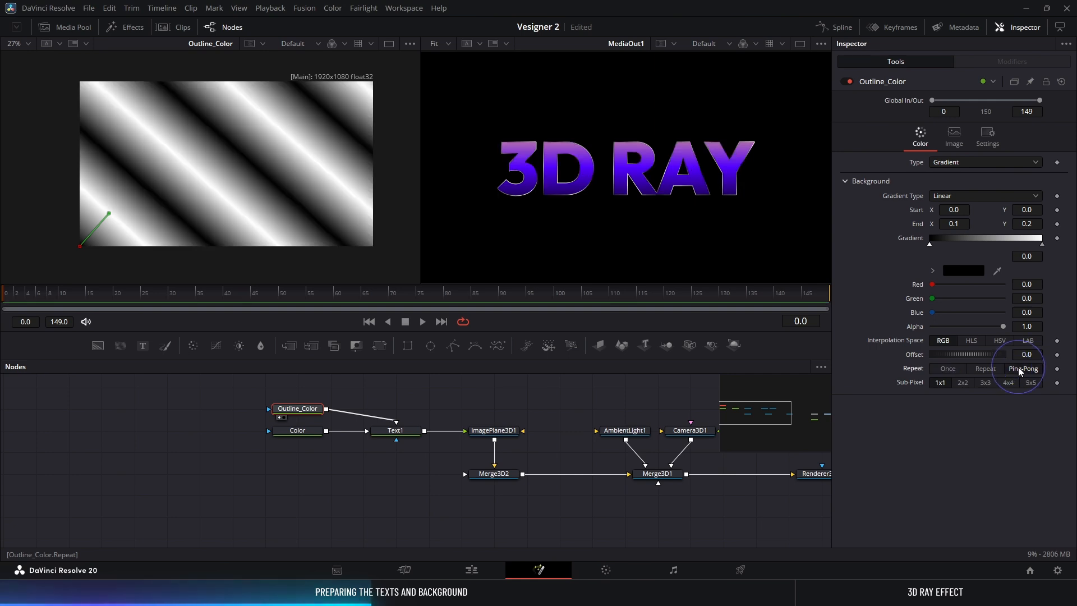
Step: Color the gradient's start stop brown (hue 0.088, saturation 0.633, value 0.441) and its end stop light orange (hue 0.088, saturation 0.488, value 1.0)
click(932, 271)
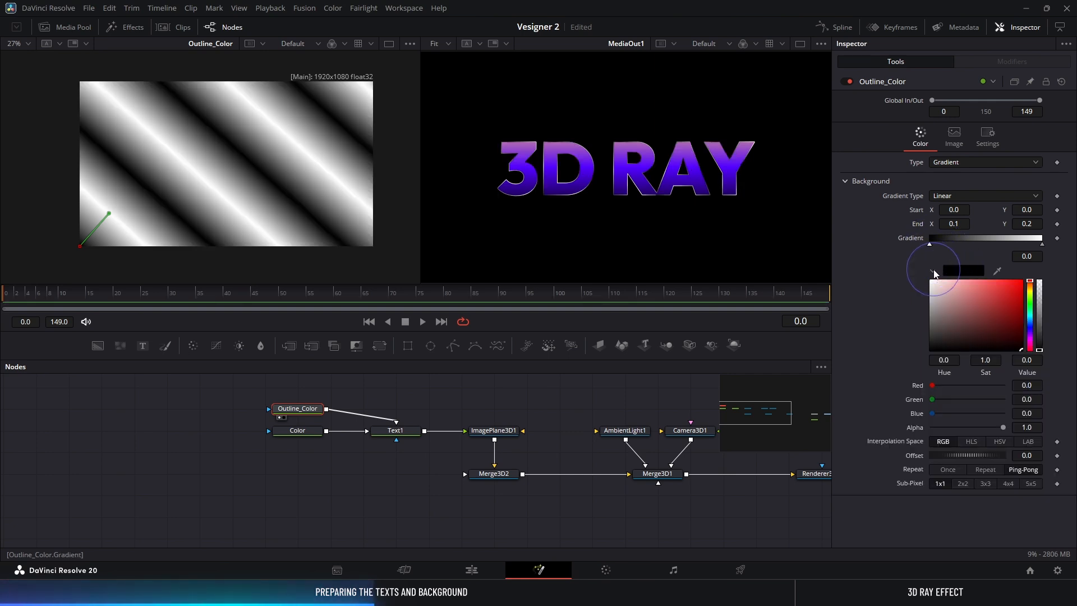
click(1030, 286)
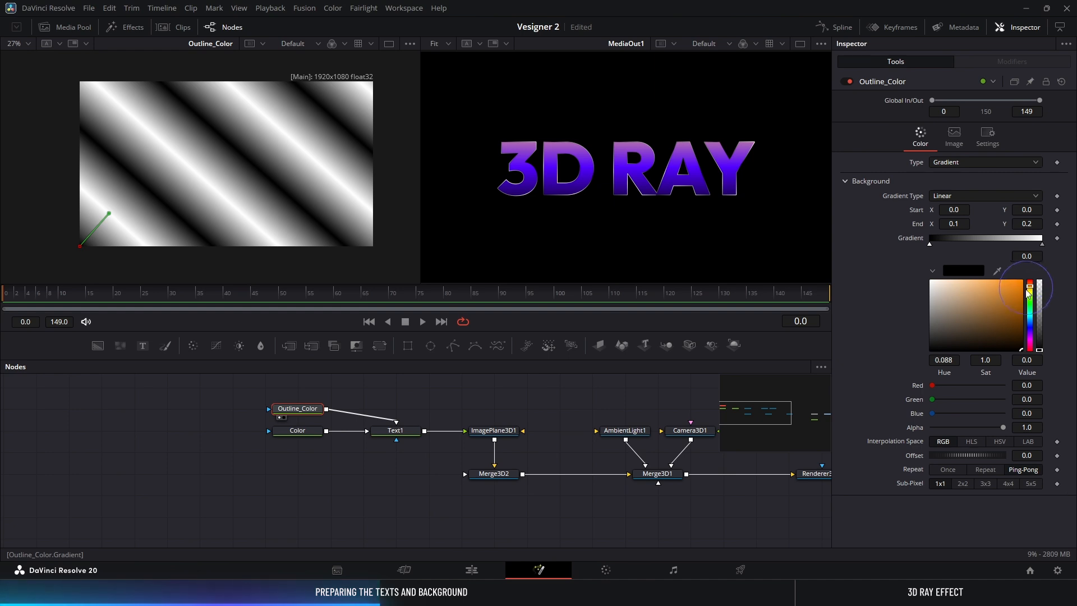
click(989, 318)
drag(990, 318, 989, 322)
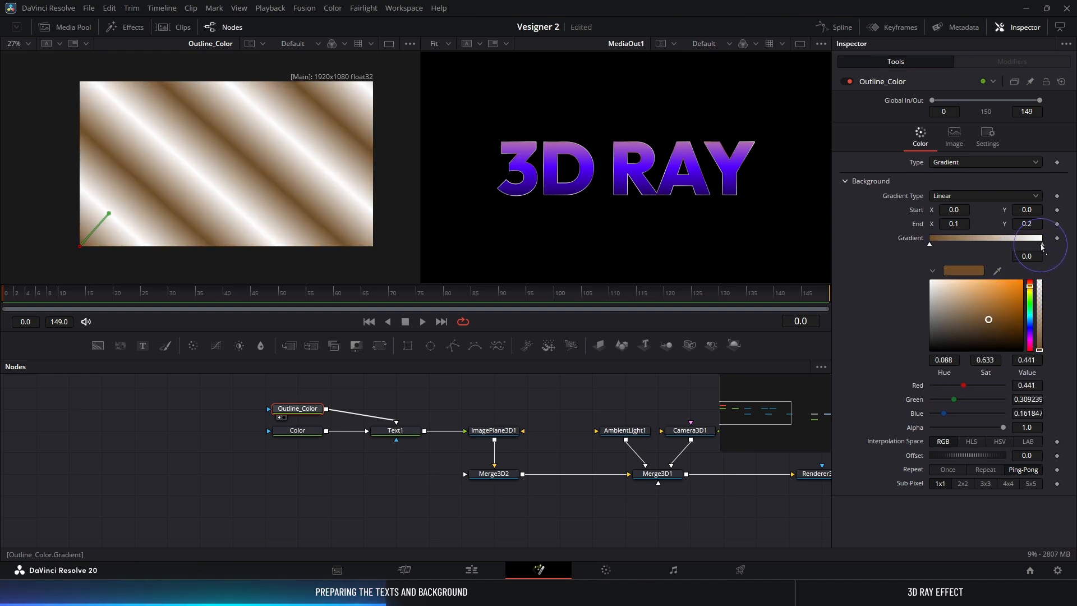
click(1041, 243)
drag(991, 280, 975, 279)
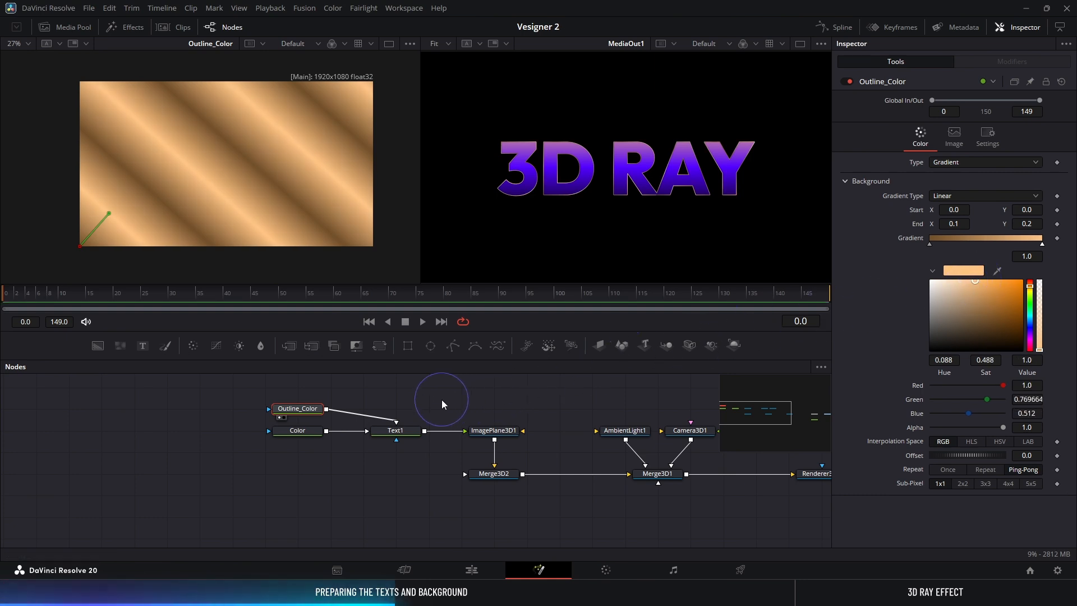
Step: Move the two color nodes, Text1 and ImagePlane3D1 up in the node graph, and add a second image plane connected to Merge3D2
drag(442, 399, 392, 443)
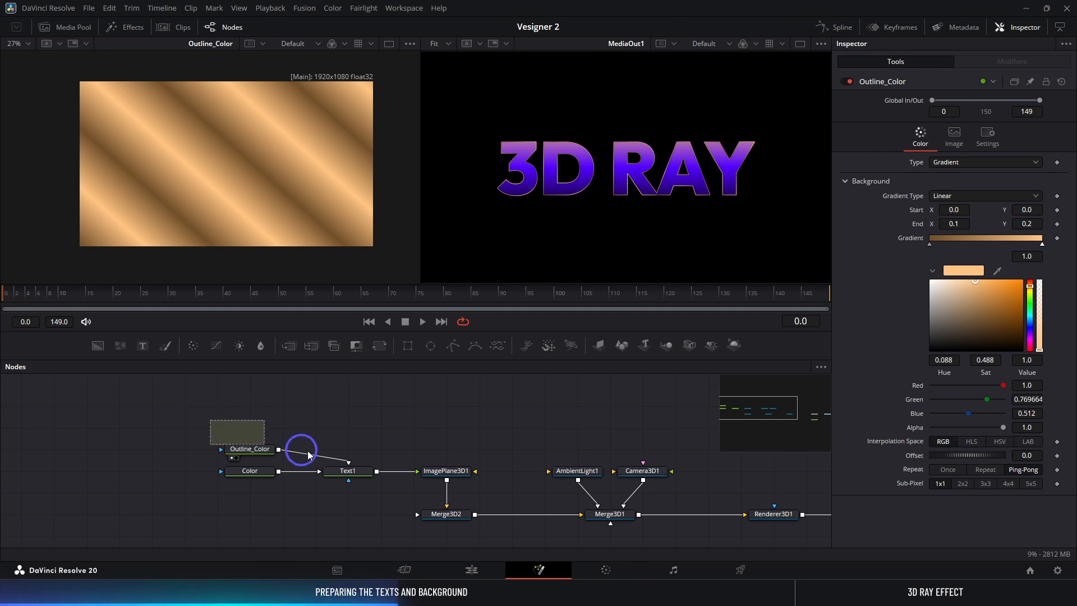
drag(308, 455, 469, 416)
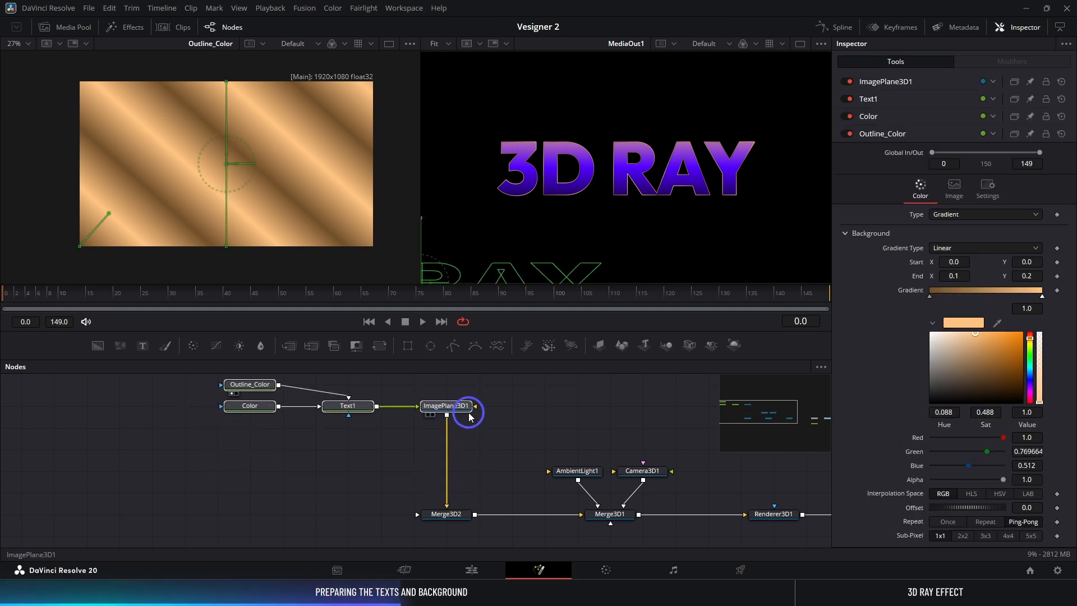
click(500, 428)
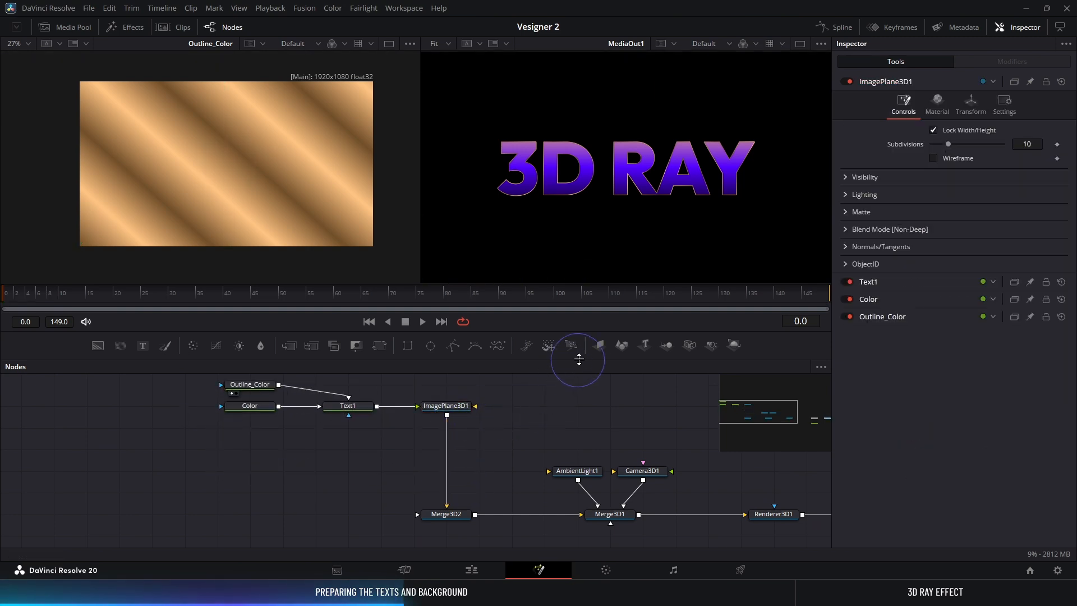
drag(599, 345, 446, 514)
drag(365, 460, 402, 474)
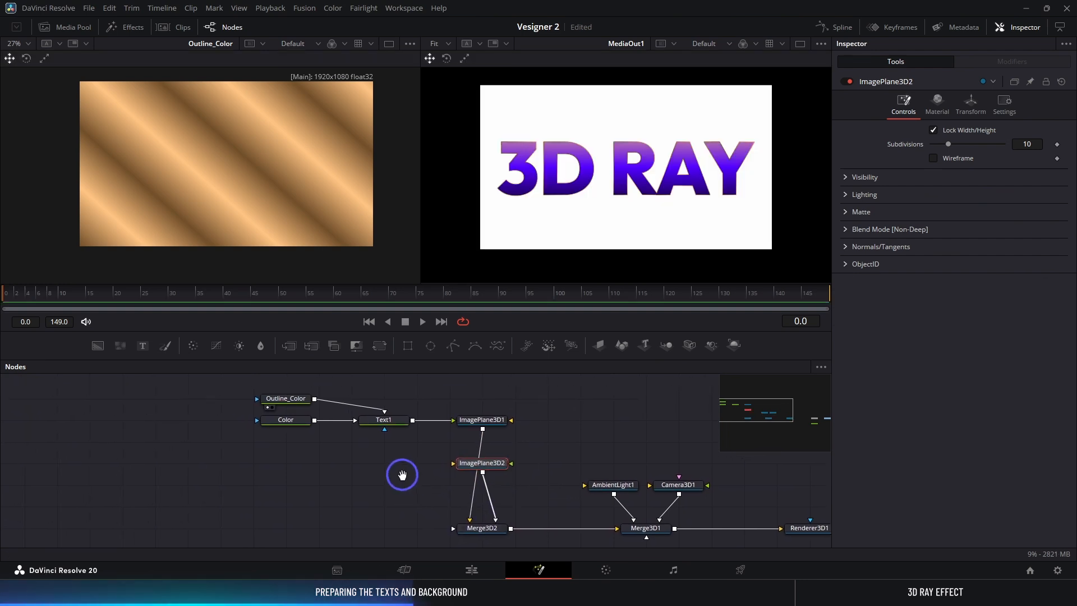
Step: Paste an instance of Text1 below the original and connect it to ImagePlane3D2
click(399, 420)
key(ctrl+c)
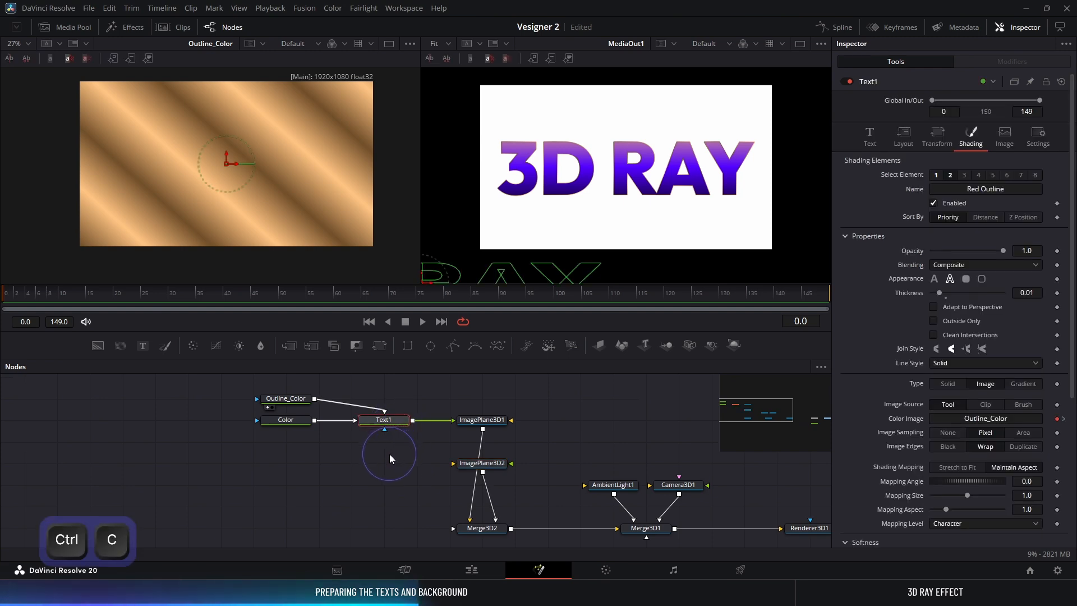
click(383, 466)
right_click(383, 465)
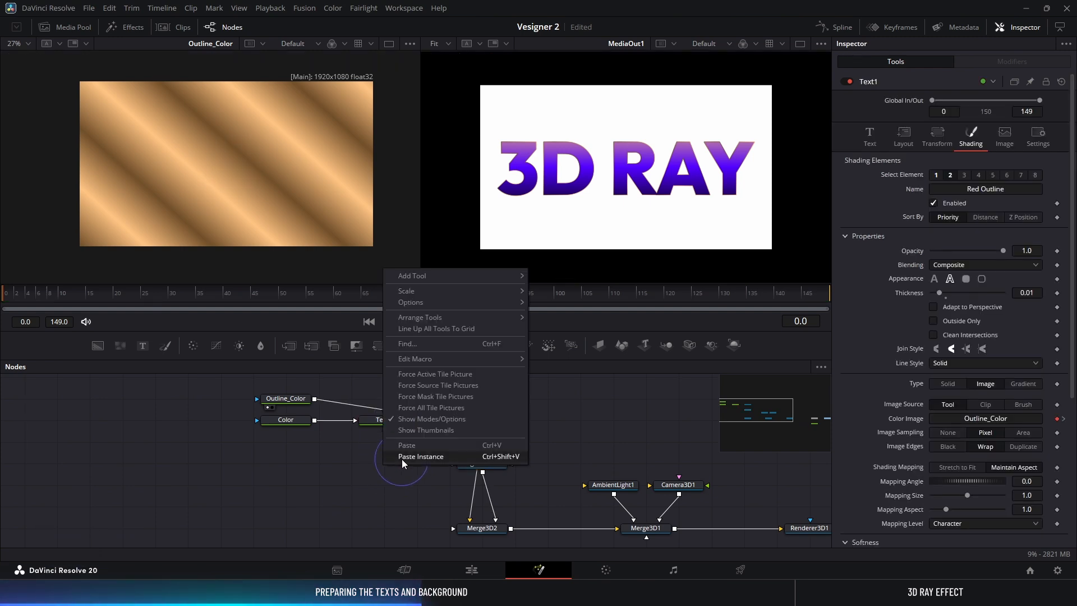
click(402, 459)
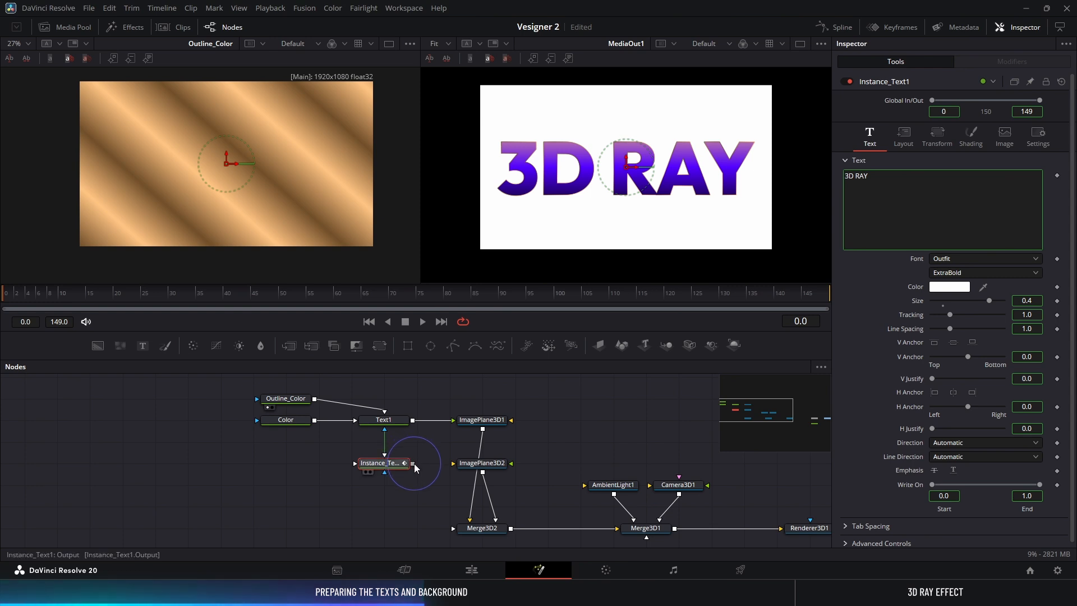
drag(413, 463, 455, 463)
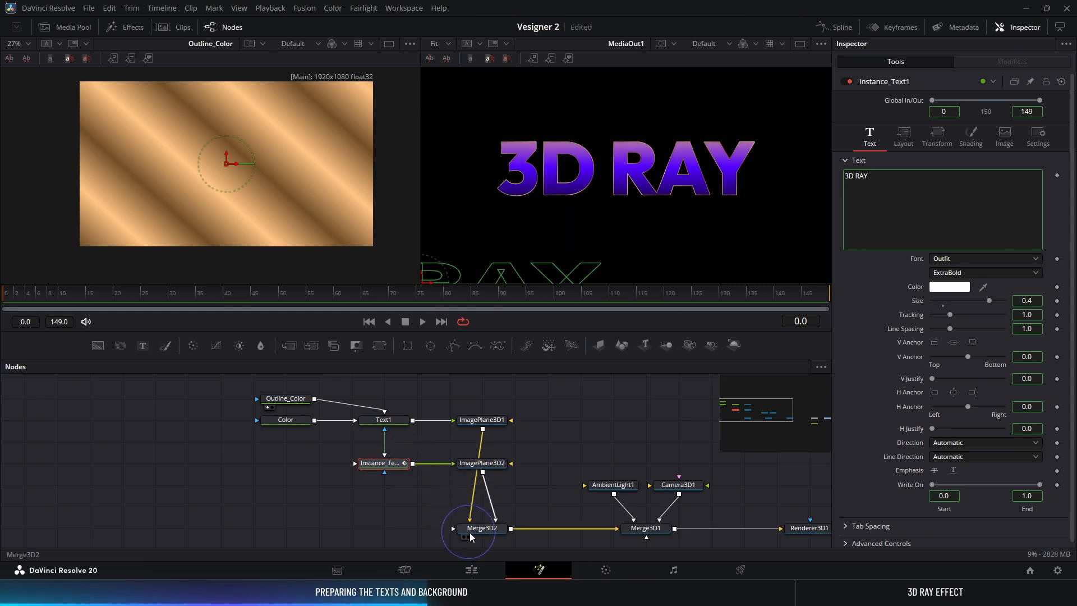
Step: Display Merge3D1 in the first viewer and orbit the 3D scene to view the text from a flatter angle
click(626, 536)
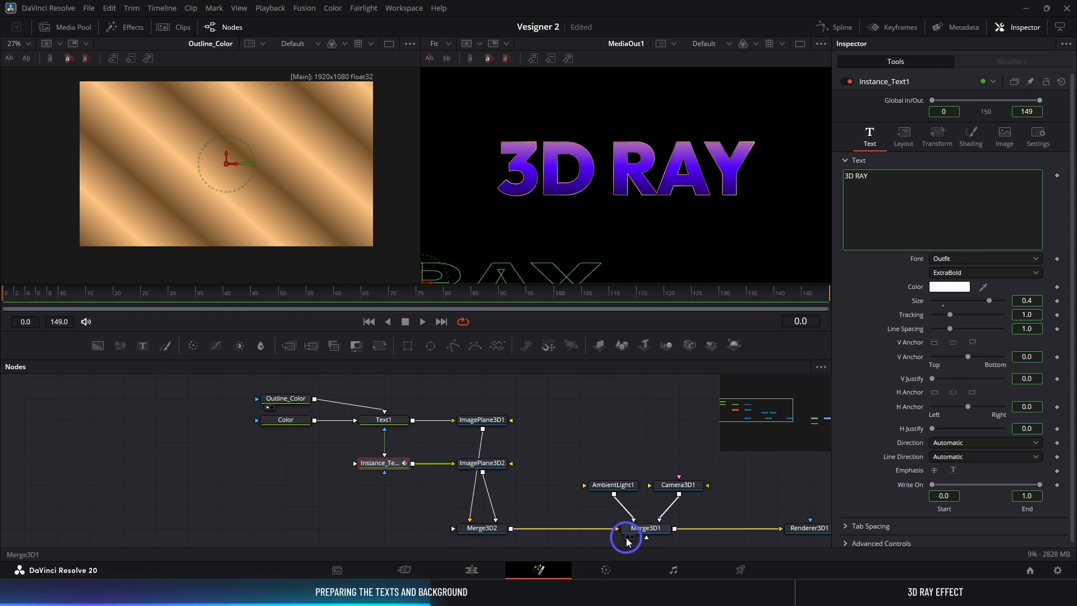
scroll(195, 196, up, 5)
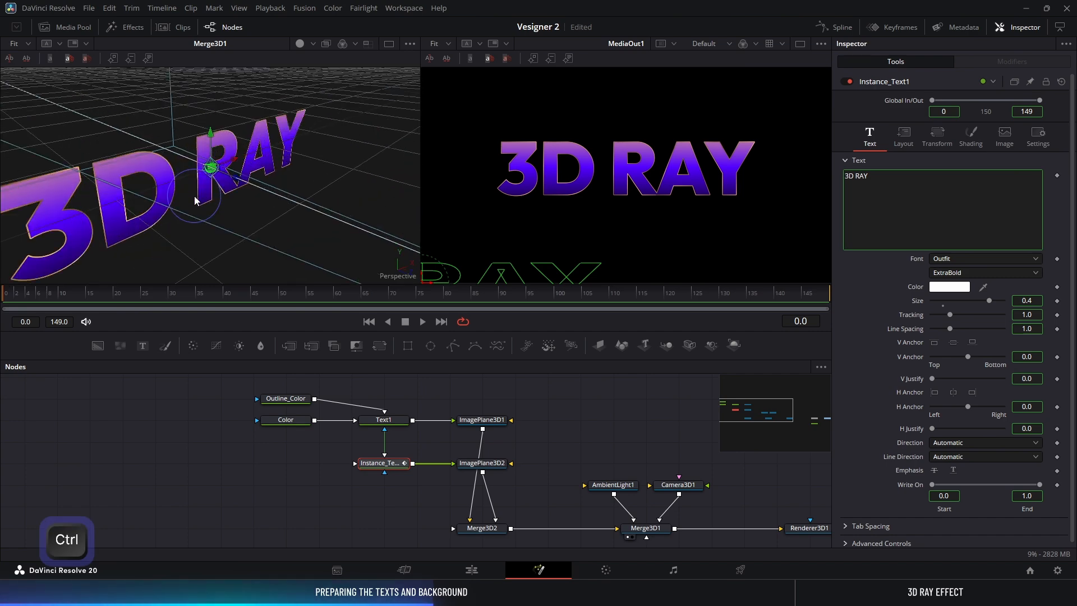
drag(199, 208, 220, 194)
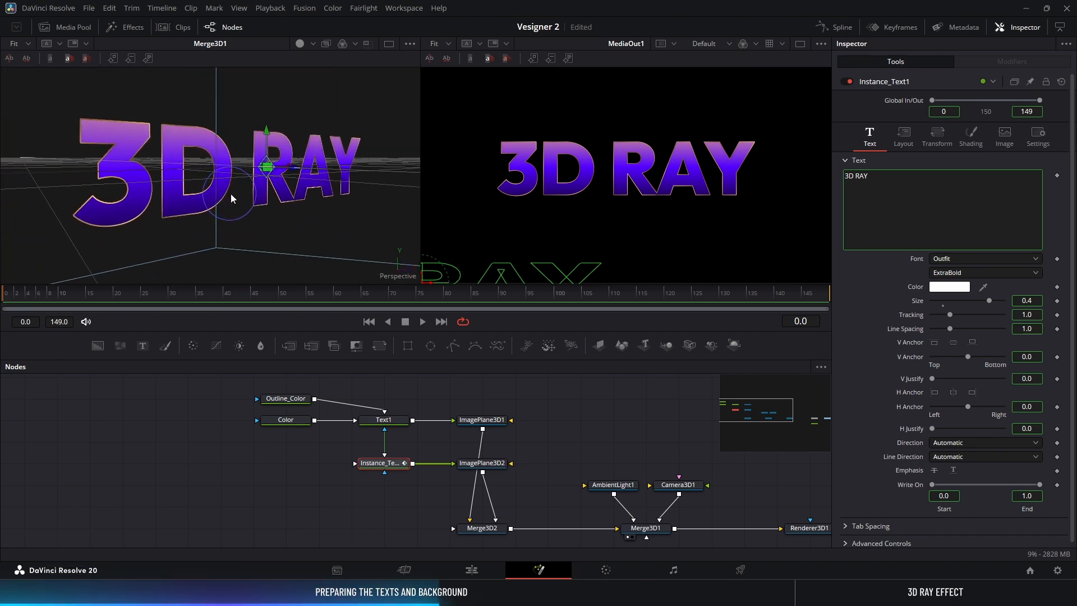
Step: Deinstance the text content, the font group and the size of Instance_Text1
right_click(883, 200)
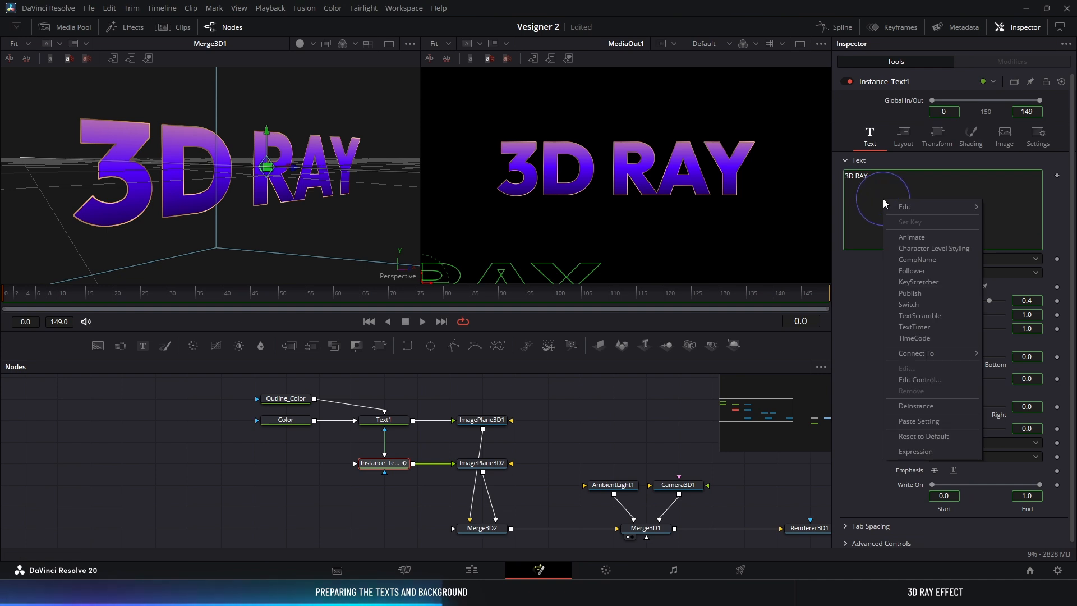
click(915, 405)
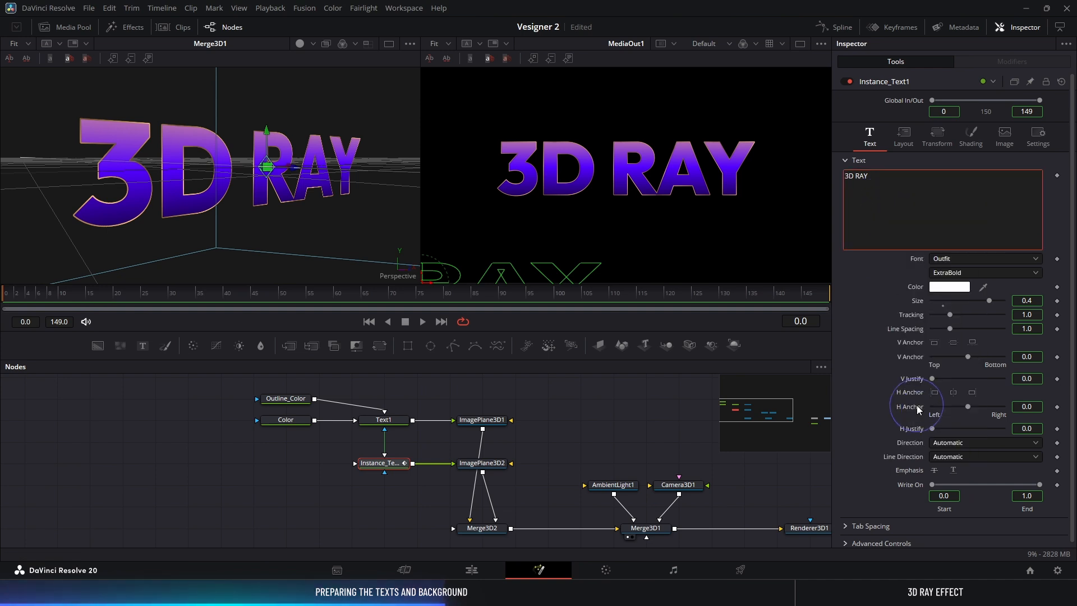
right_click(918, 258)
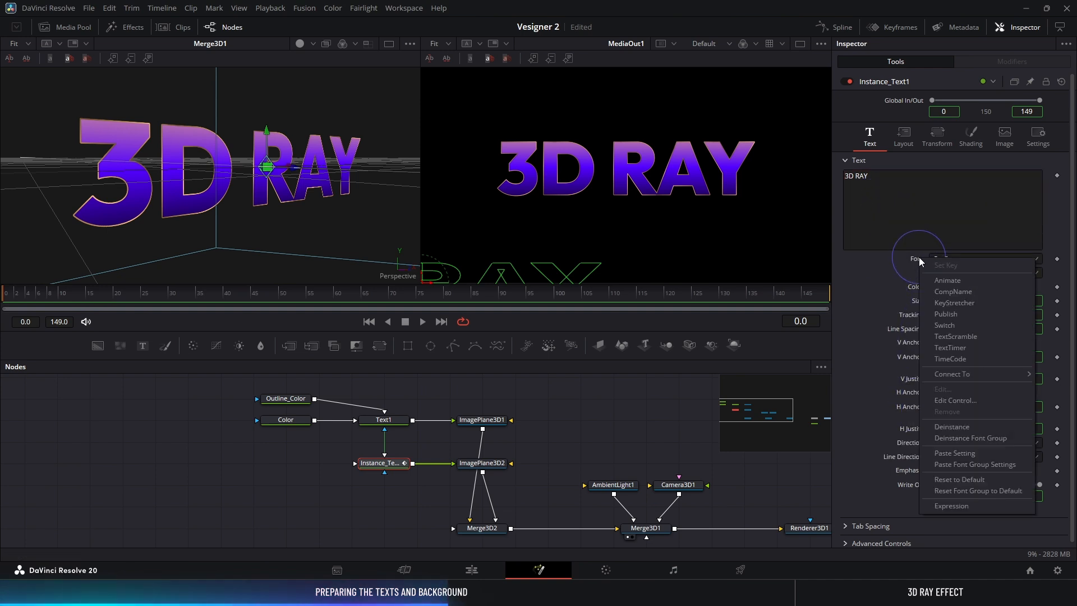
click(947, 439)
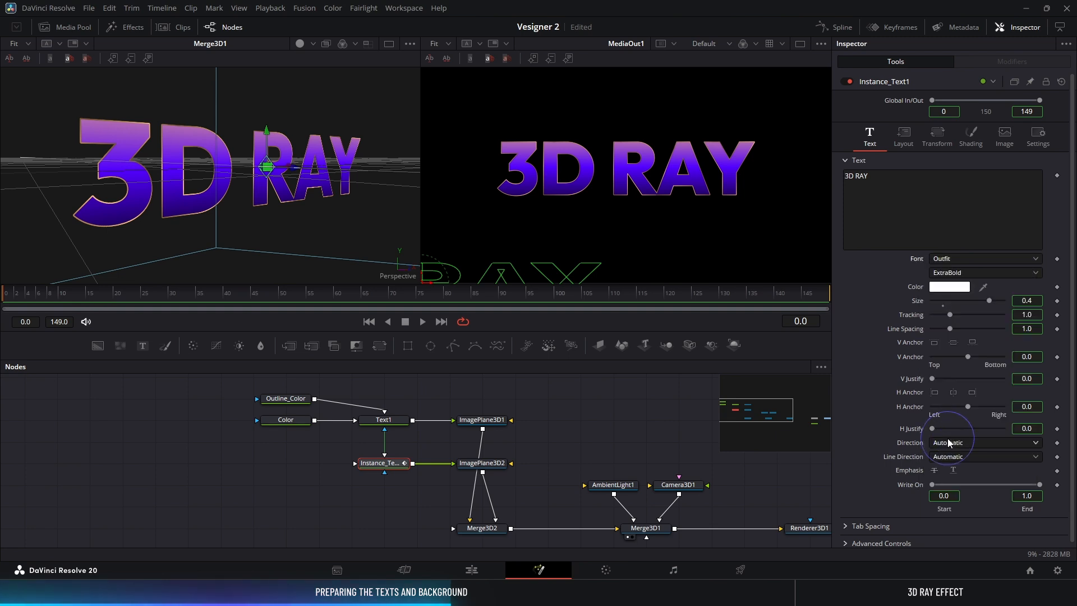
right_click(922, 303)
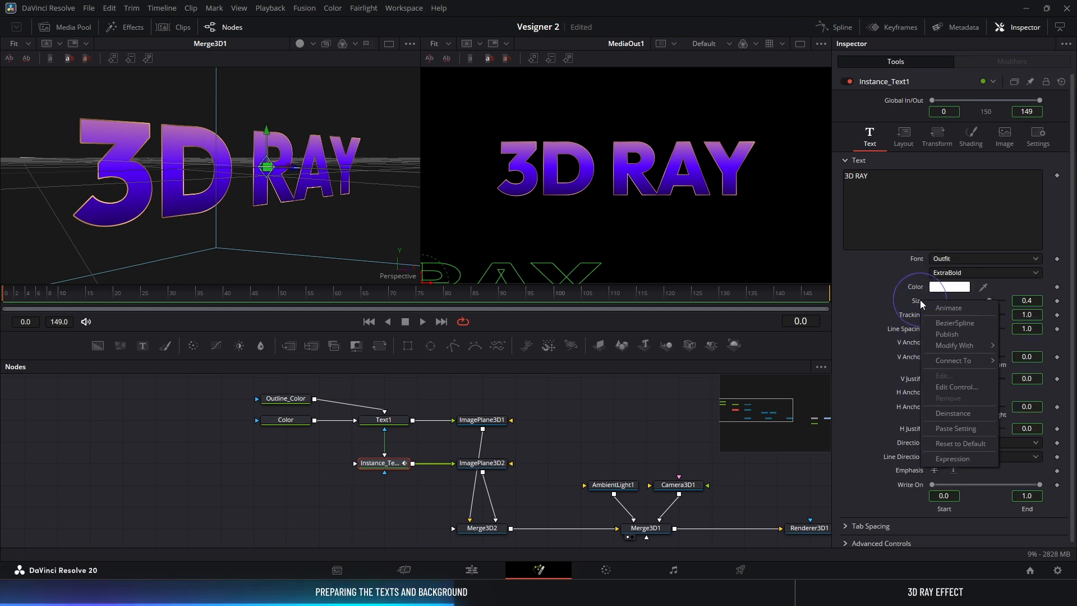
click(942, 415)
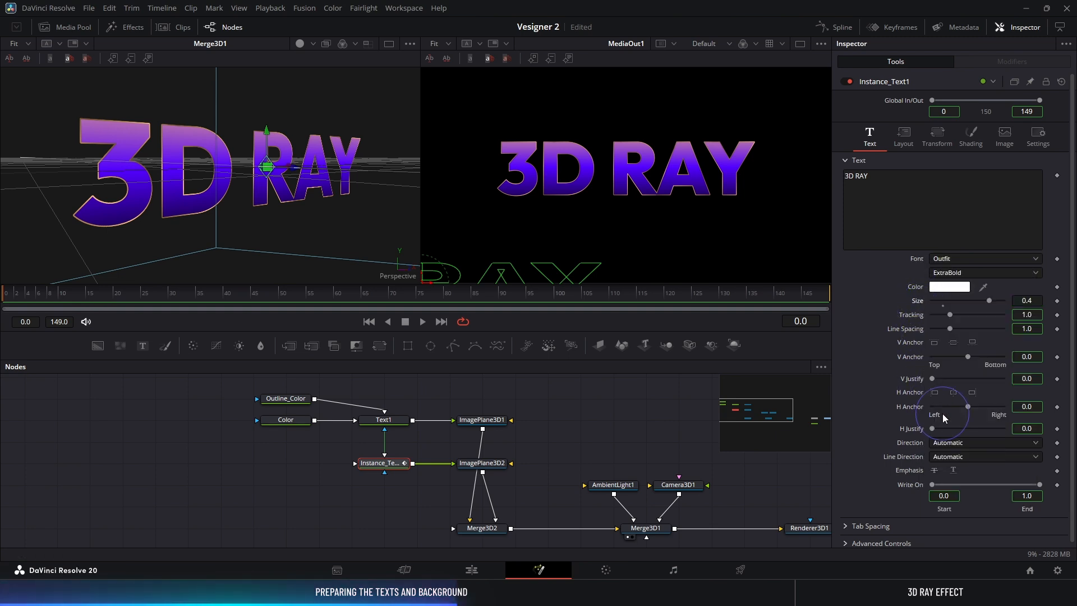
Step: Change the instanced text to "Effect" and set its font to Mr Dafoe
click(849, 178)
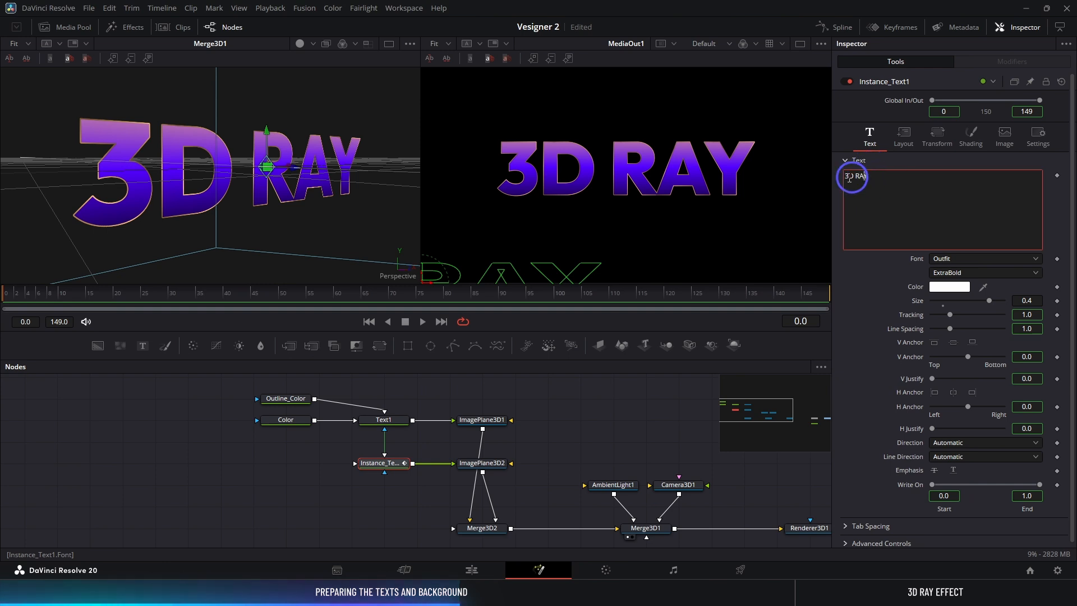
drag(849, 179, 825, 177)
text(Effect)
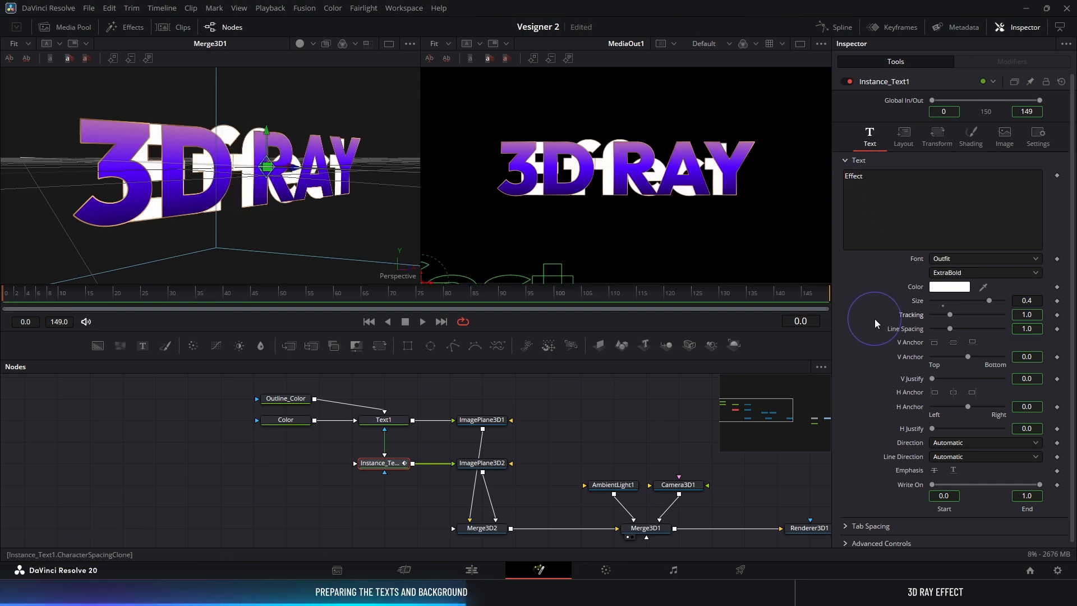
click(952, 258)
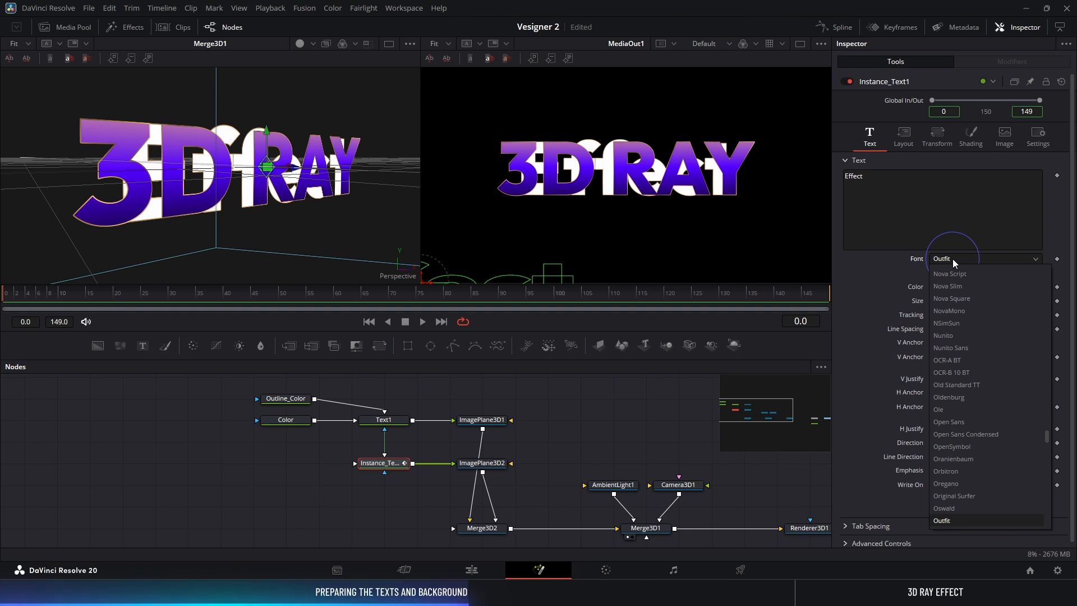
key(m)
key(r)
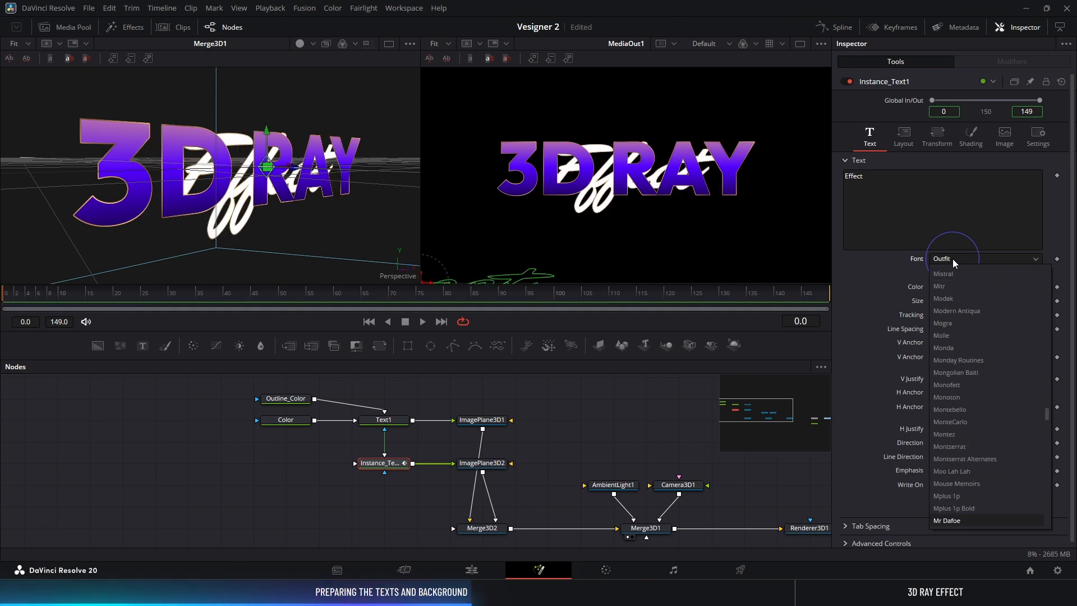
key(Return)
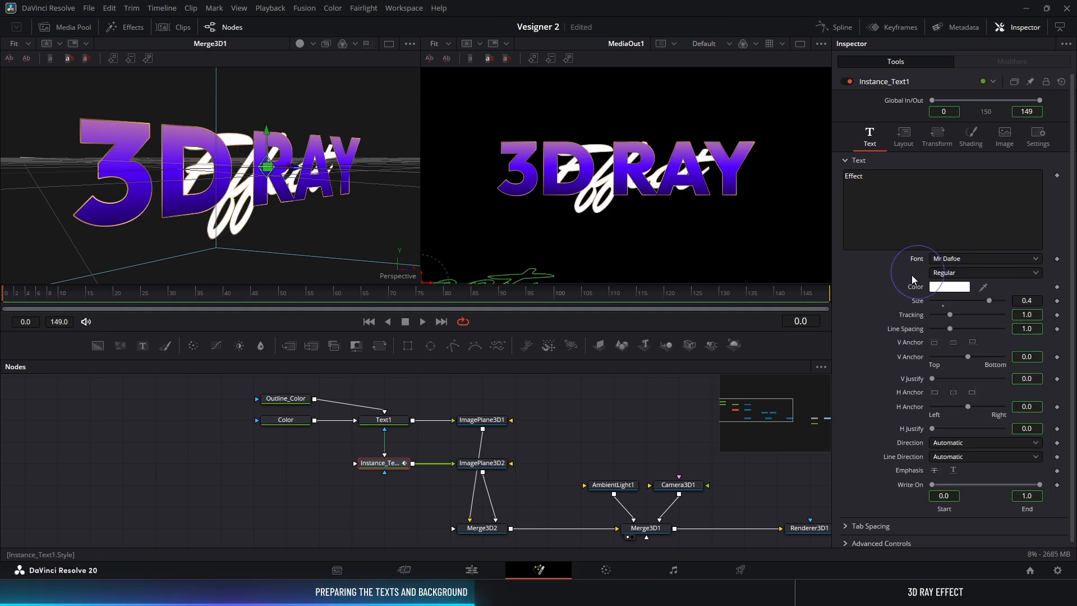
Step: Set ImagePlane3D2's translation to -0.07 in Y and 0.05 in Z
click(495, 468)
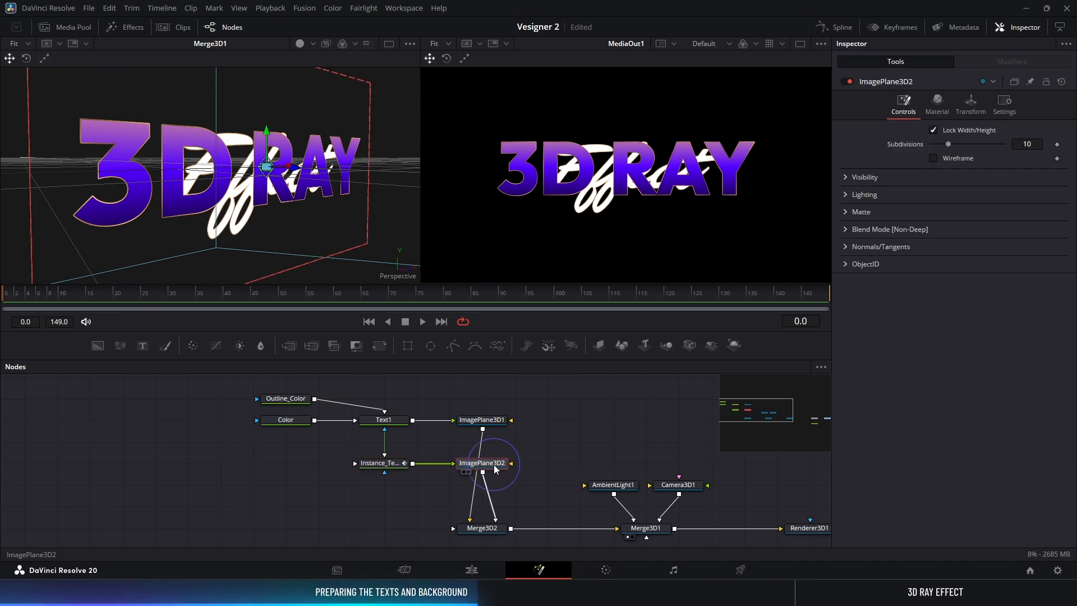
click(974, 102)
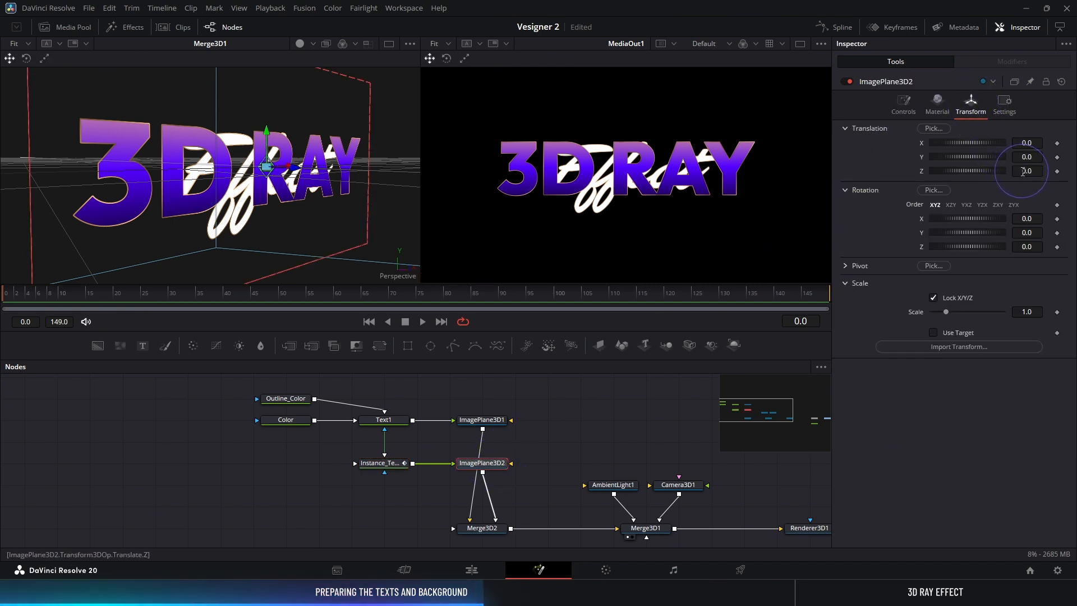
drag(1022, 172, 1037, 153)
click(1029, 153)
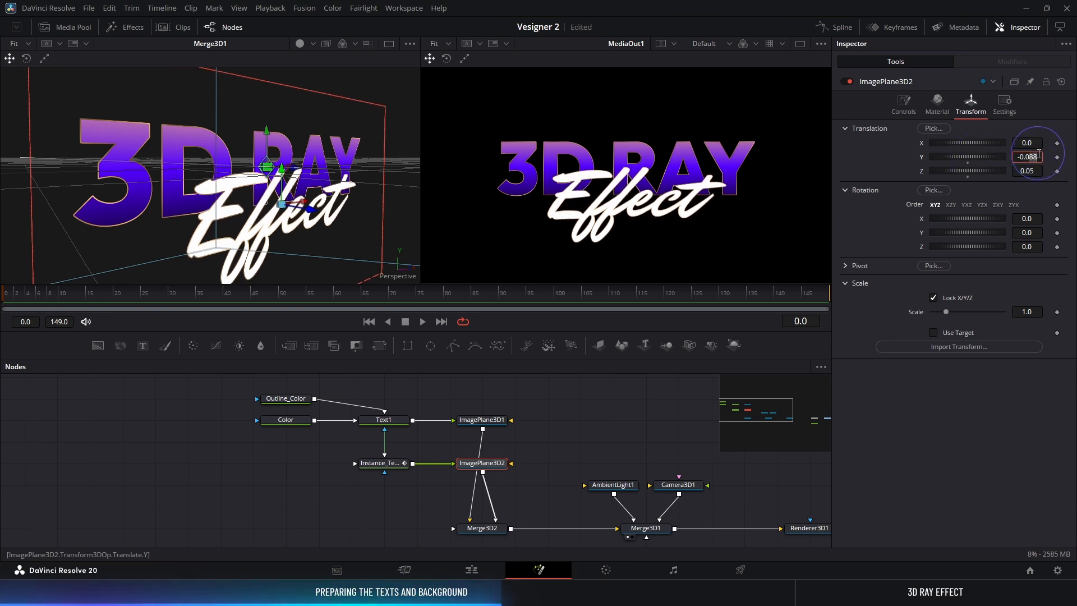
text(7)
key(Return)
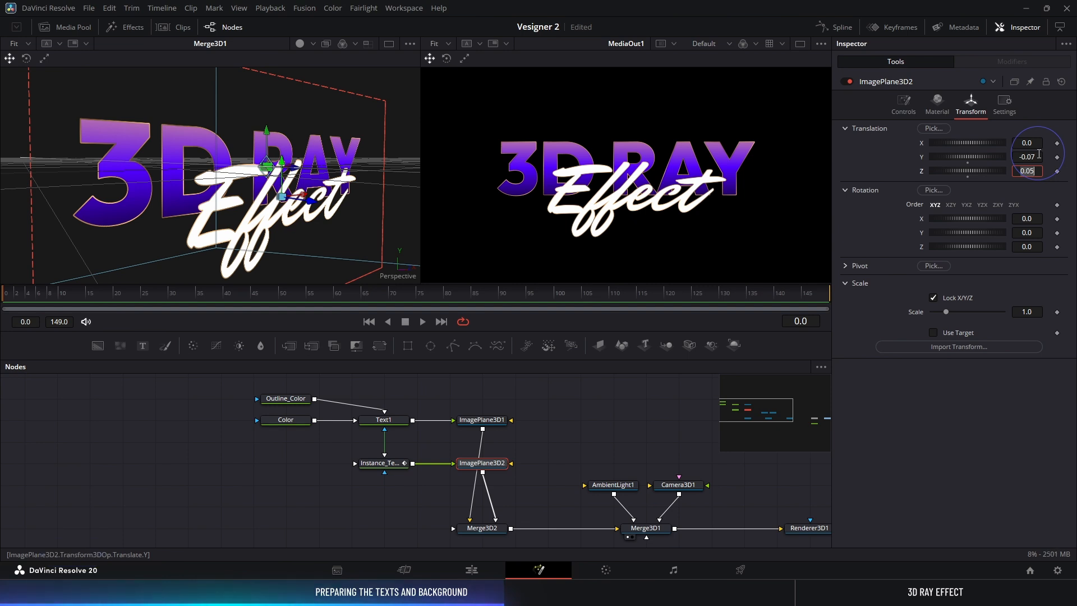
Step: Set ImagePlane3D1's Y translation to 0.07
click(476, 419)
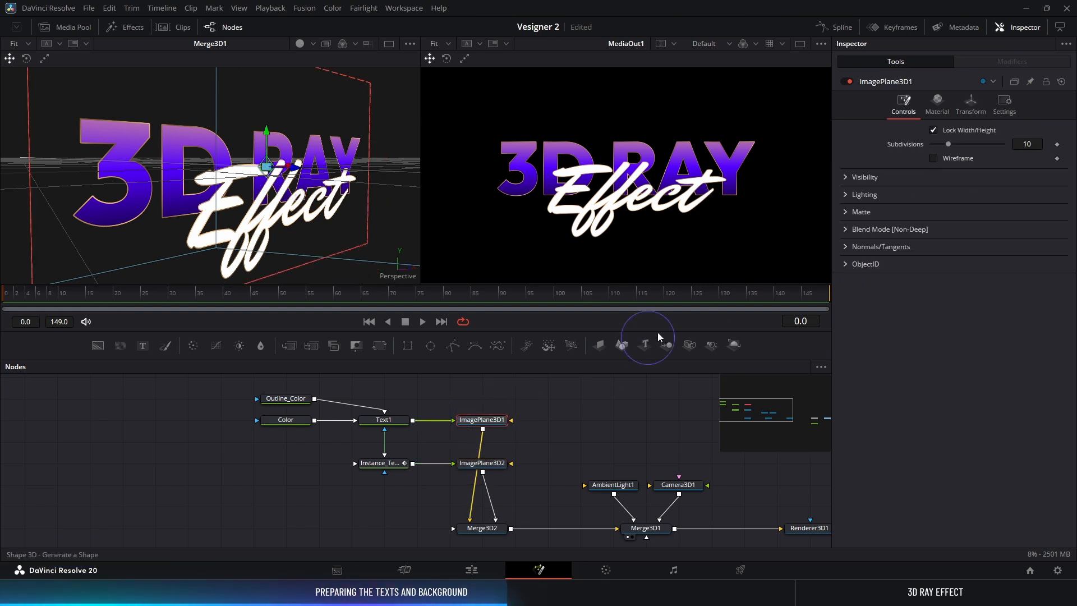
click(970, 107)
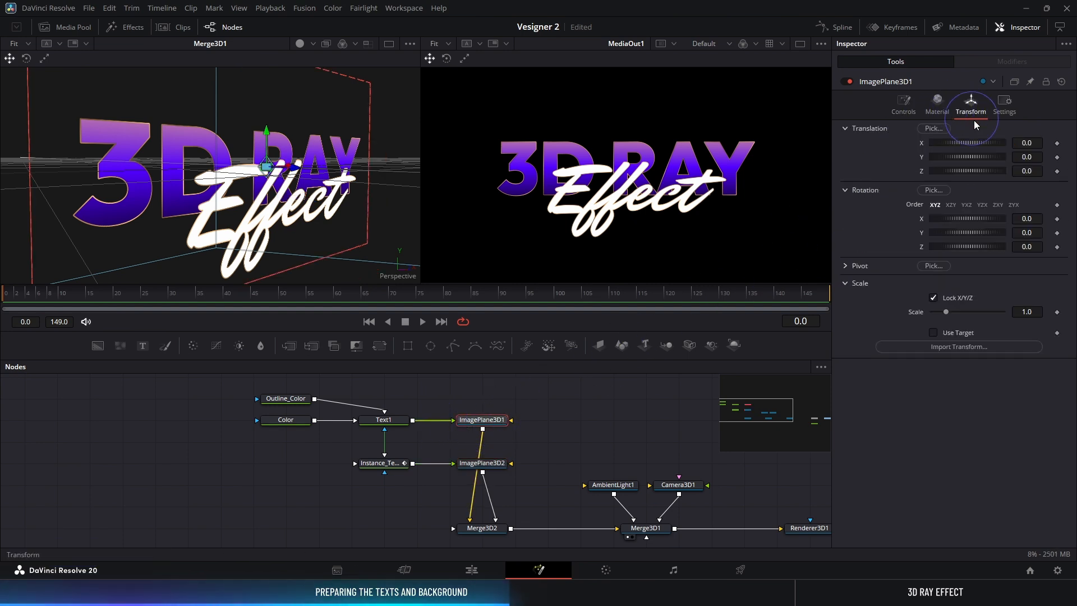
click(1029, 157)
text(0.07)
key(Return)
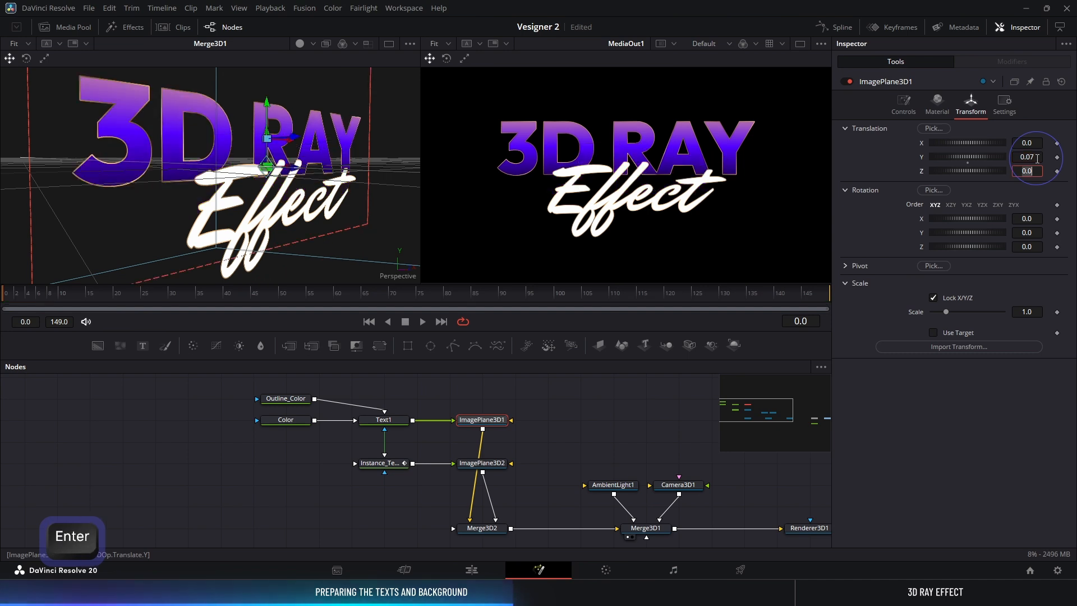
Step: Reduce the size of the Effect text in Instance_Text1 to 0.3
click(393, 468)
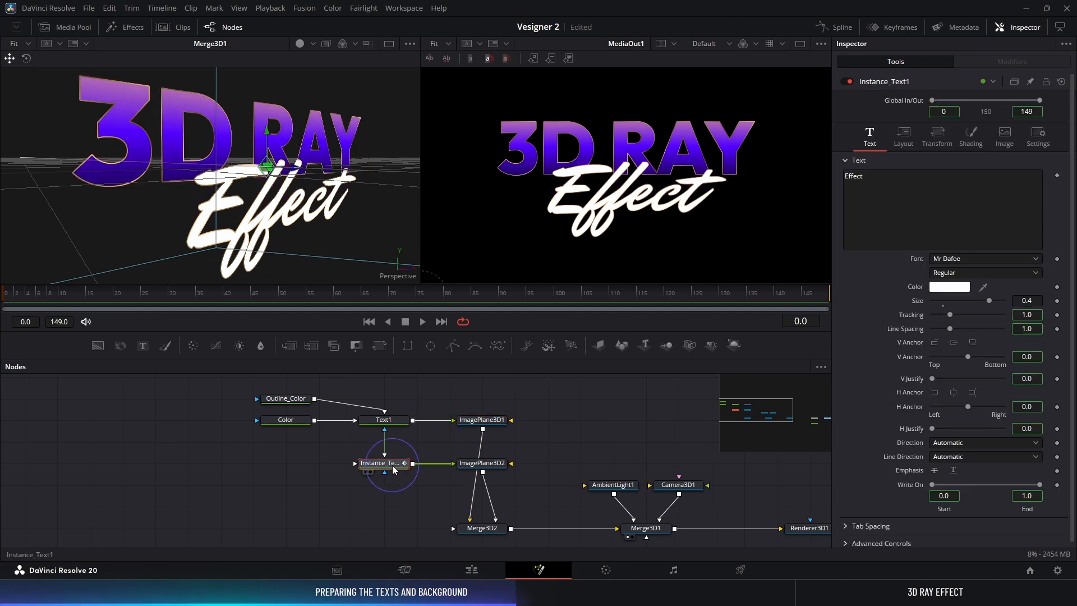
click(1034, 300)
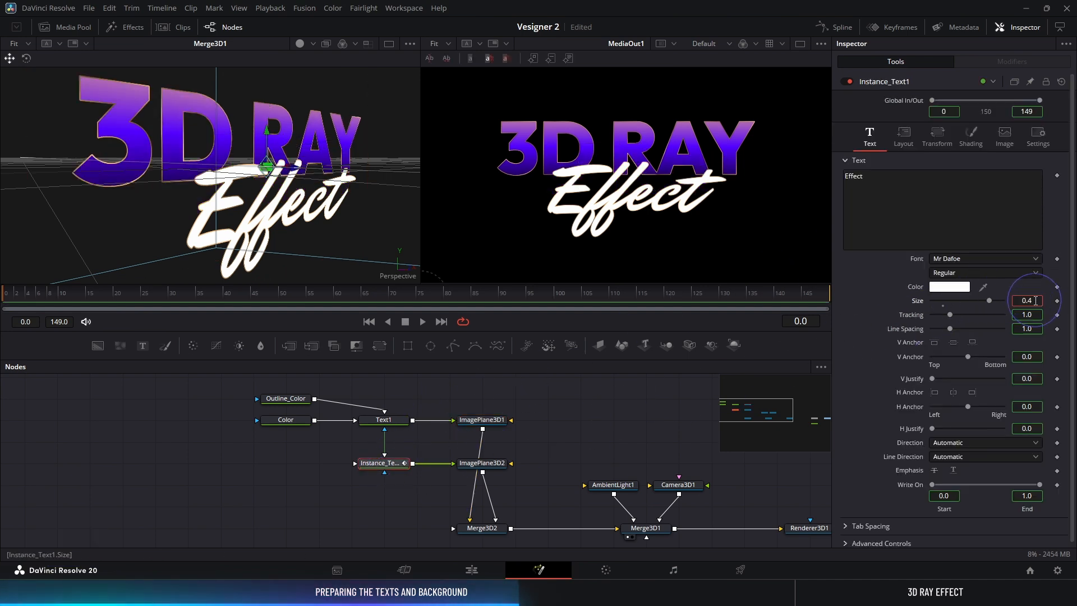
key(Down)
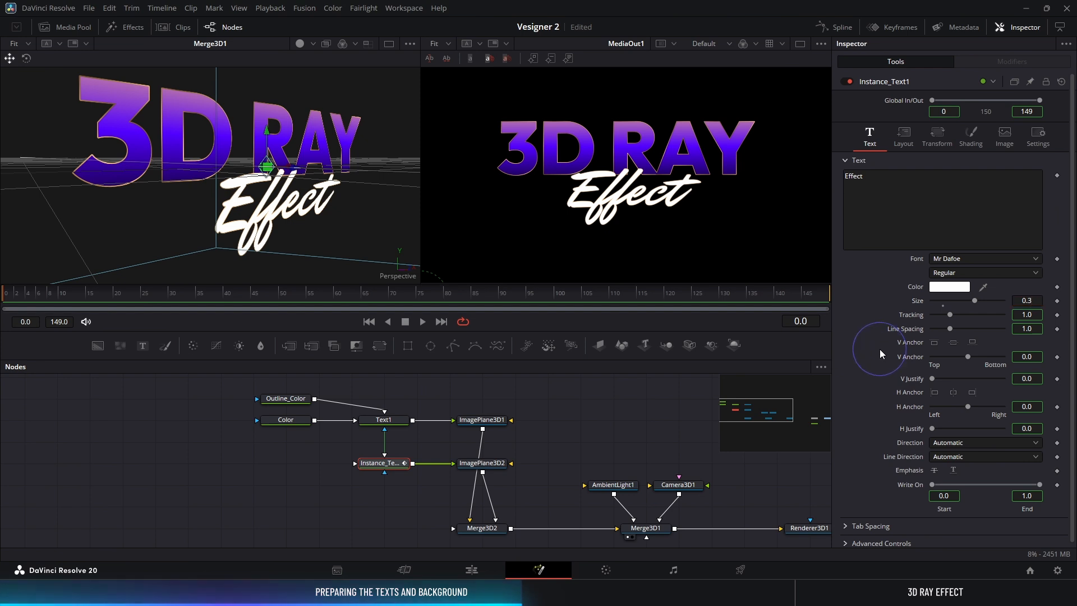
Step: Set the Y translation of ImagePlane3D1 to 0.065 and of ImagePlane3D2 to -0.065
click(481, 419)
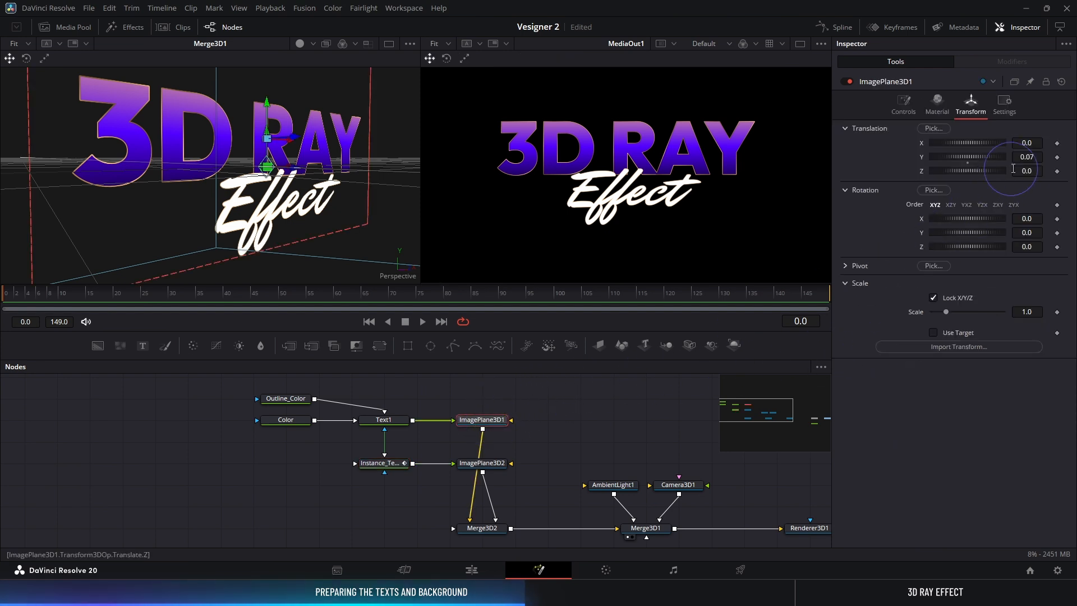
click(1037, 155)
text(7)
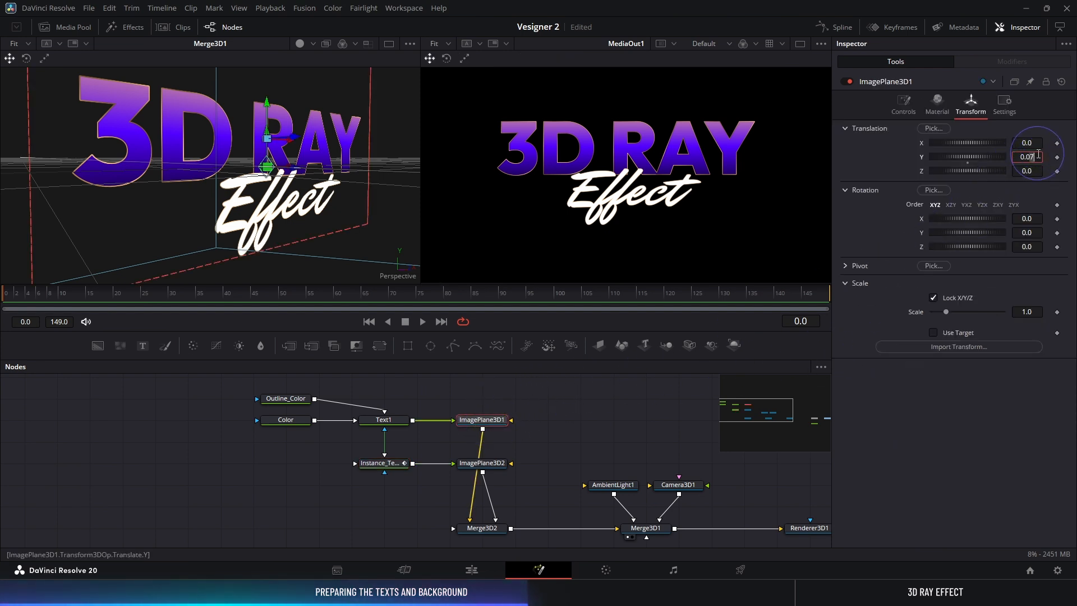
key(BackSpace)
text(65)
key(Tab)
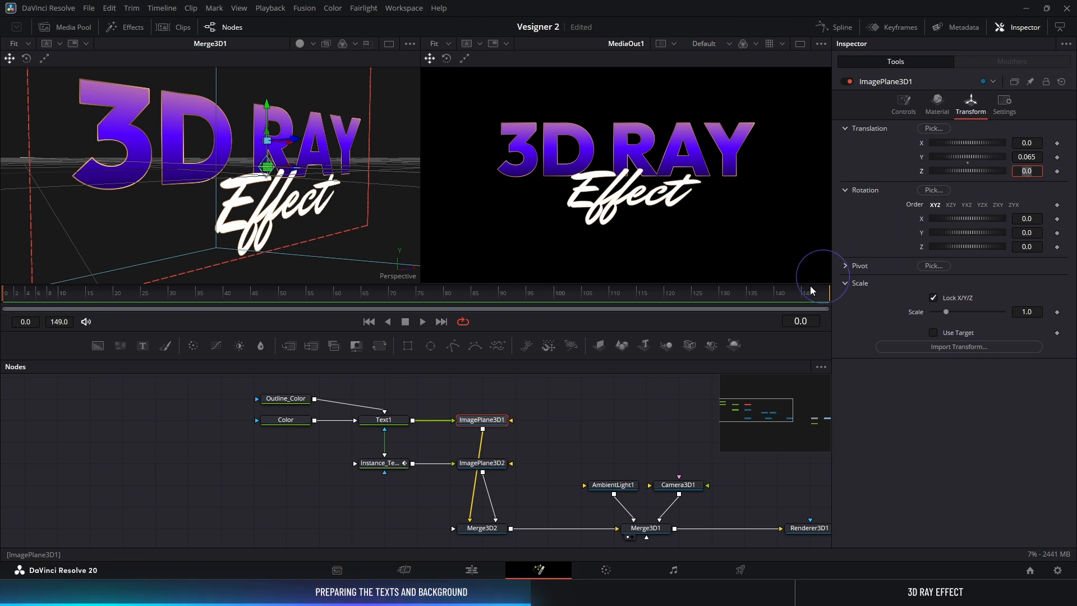
click(505, 461)
click(1032, 171)
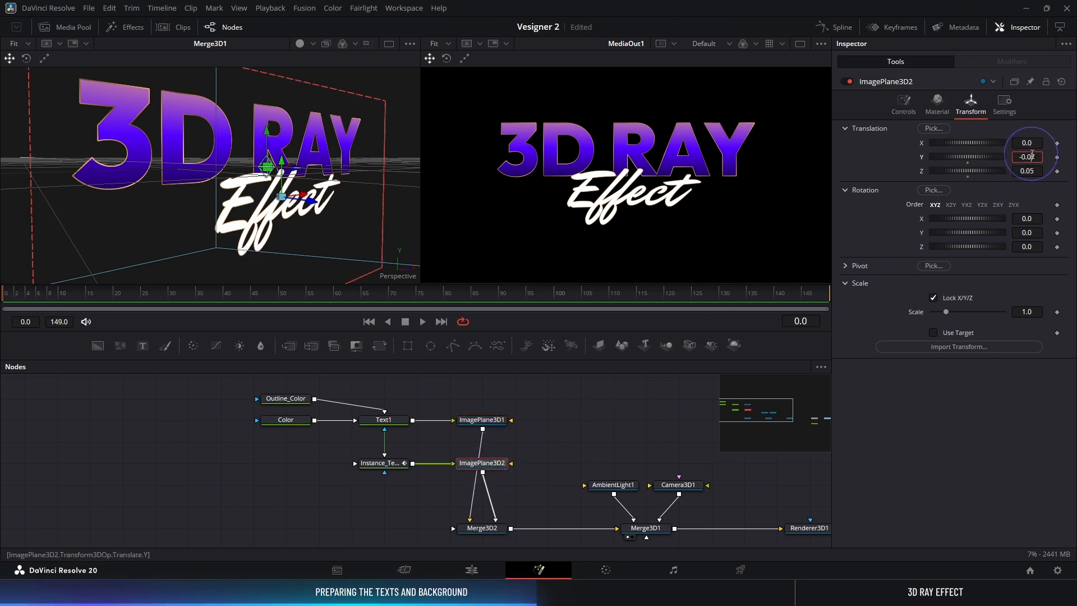
text(65)
key(Return)
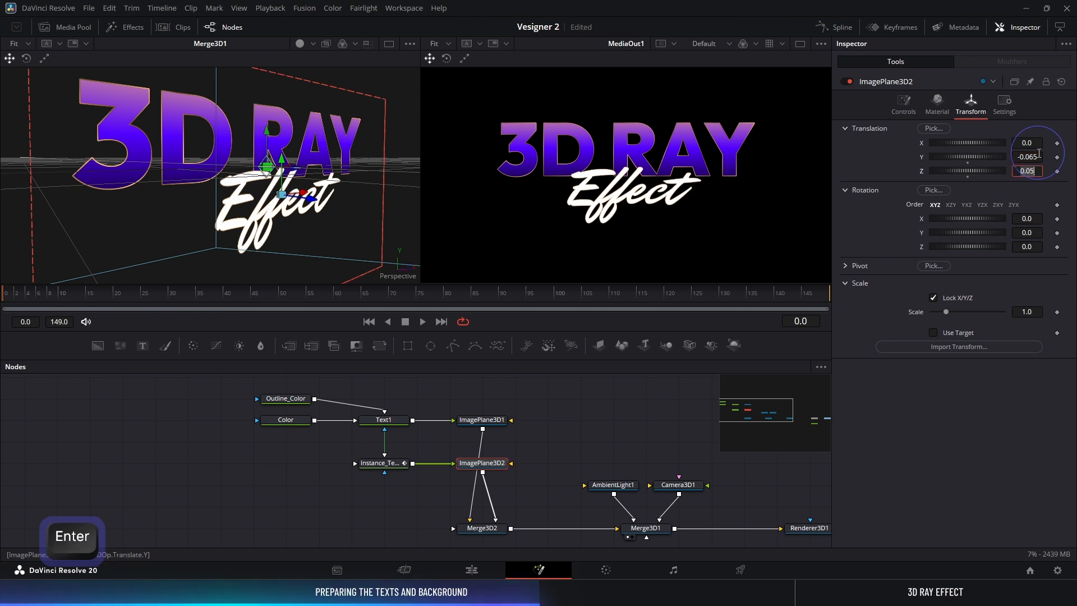
Step: Set the Y translation of ImagePlane3D2 to -0.06 and of ImagePlane3D1 to 0.06
key(BackSpace)
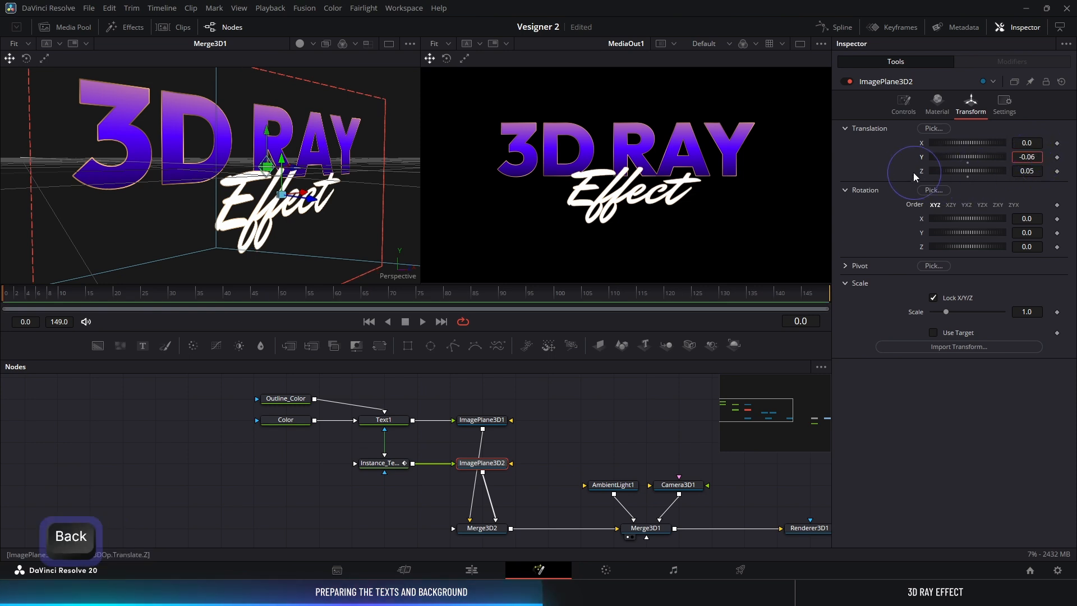
key(Return)
click(481, 419)
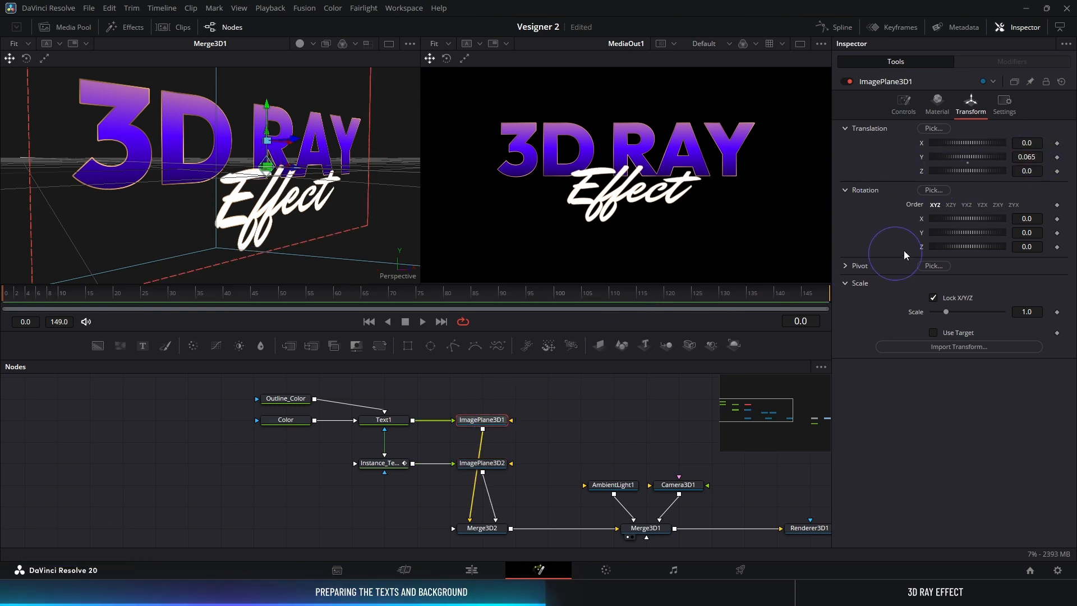
click(1026, 156)
key(BackSpace)
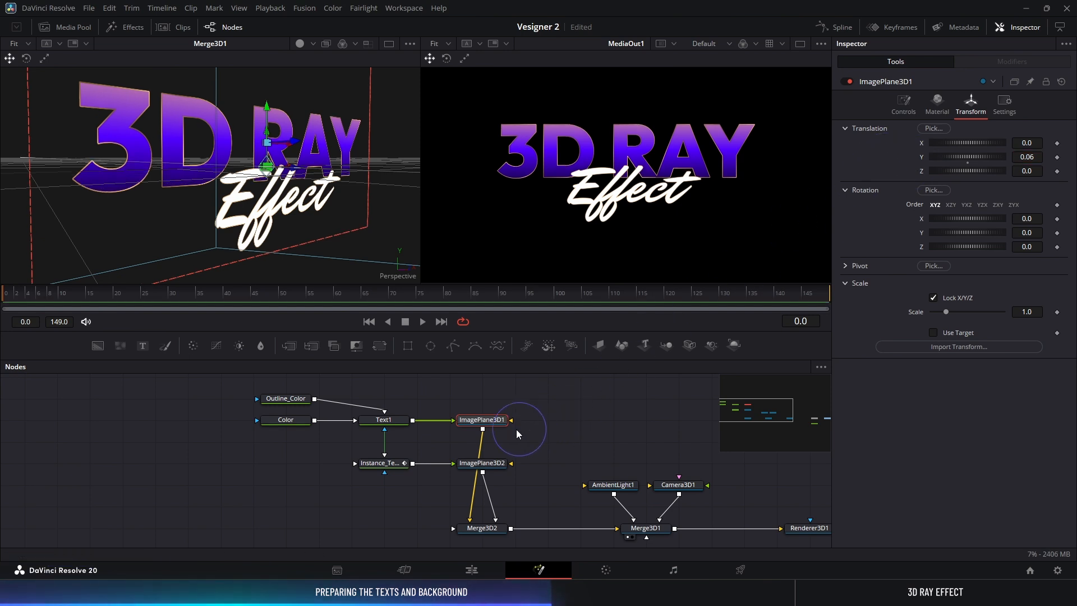
Step: Paste an instance of the Color node connected to Instance_Text1, and deinstance its gradient
click(287, 421)
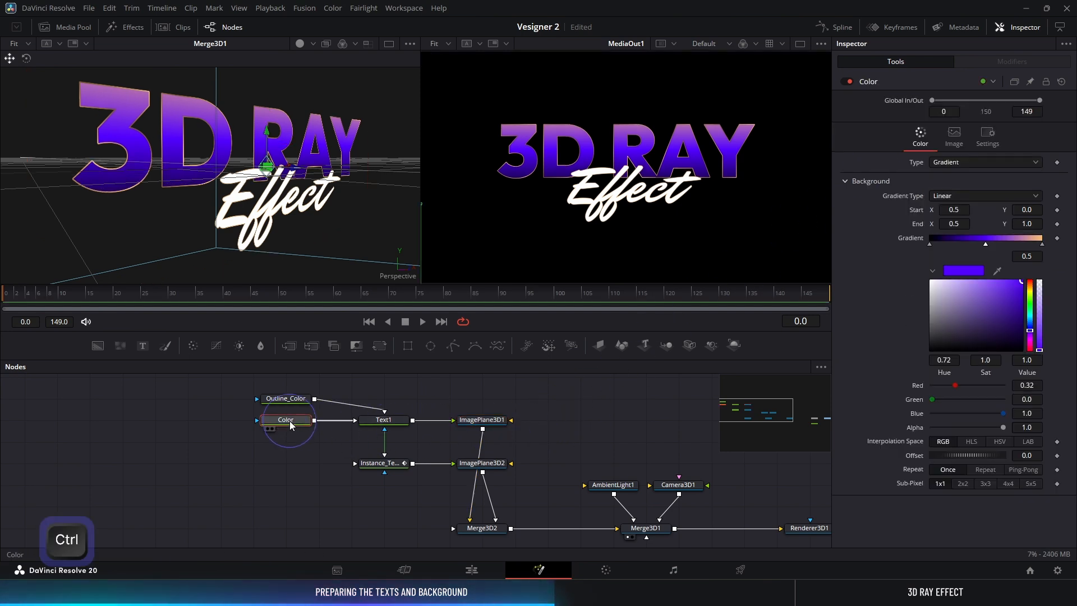
key(ctrl+c)
click(285, 456)
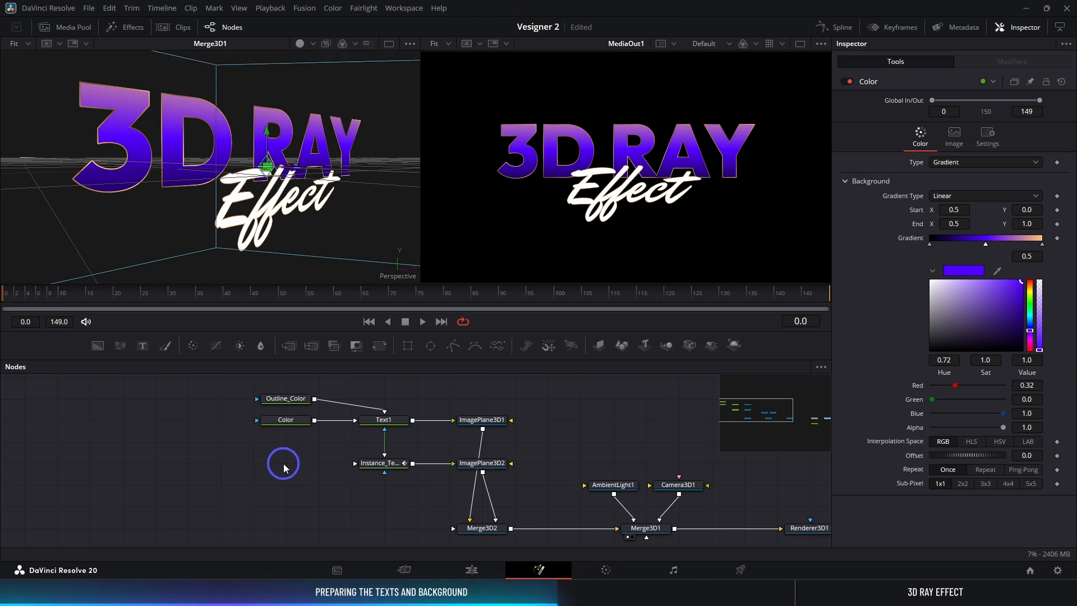
right_click(284, 467)
click(294, 448)
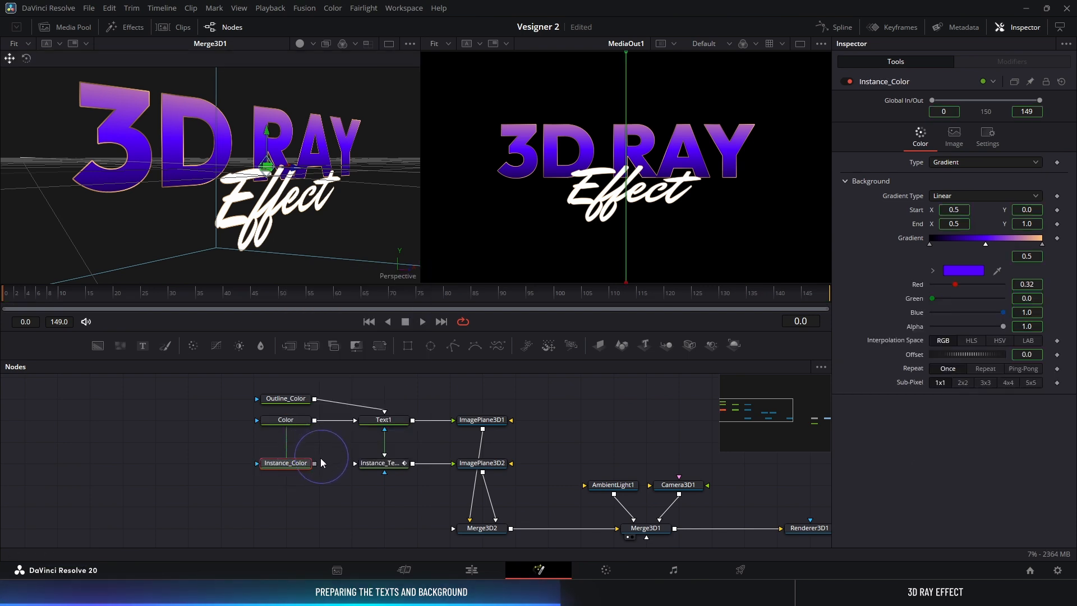
drag(315, 463, 381, 466)
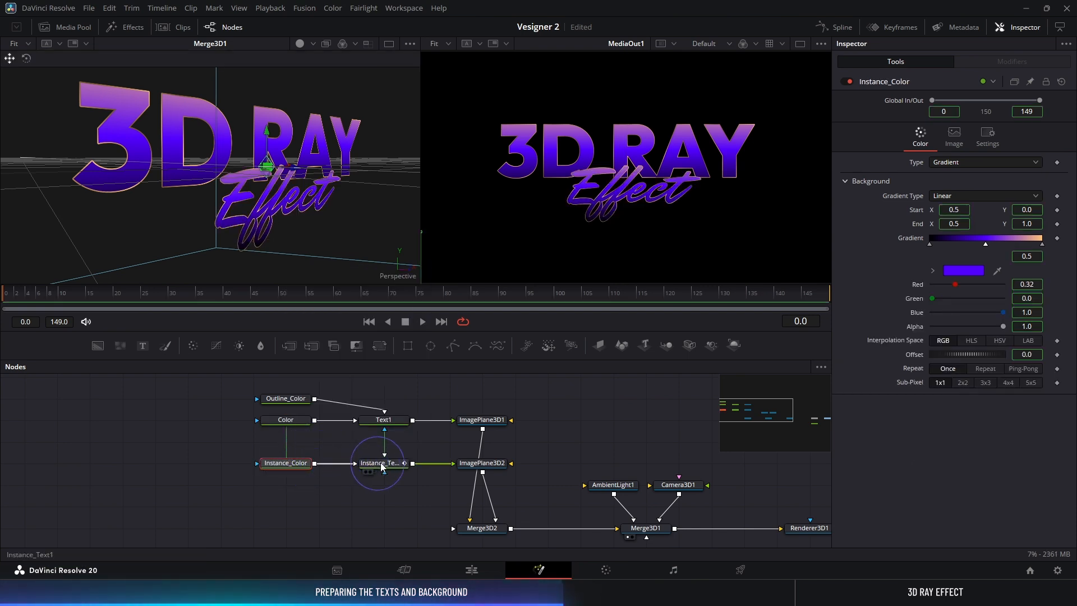
right_click(916, 237)
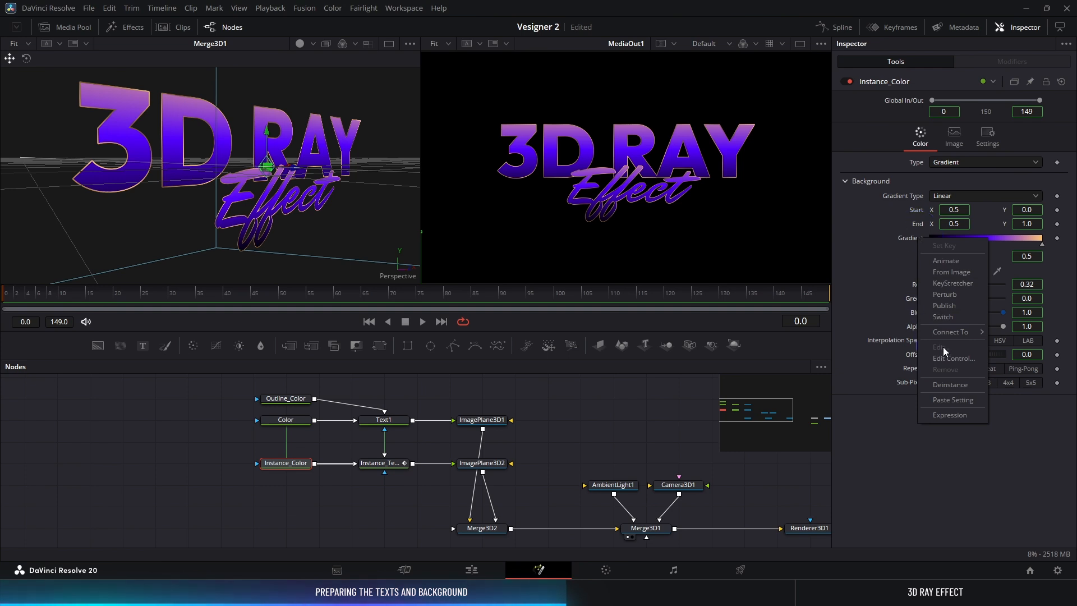
click(950, 384)
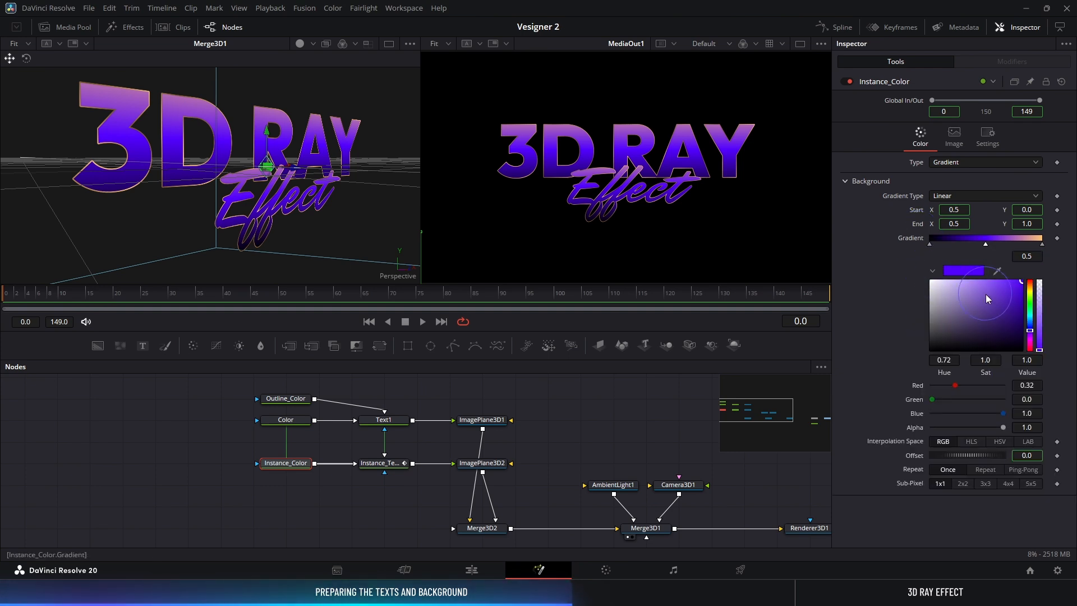
Step: Change the middle gradient stop of Instance_Color to bright blue with a hue of 0.568
mouse_move(1031, 326)
mouse_down()
mouse_move(1030, 314)
mouse_move(1030, 324)
mouse_up()
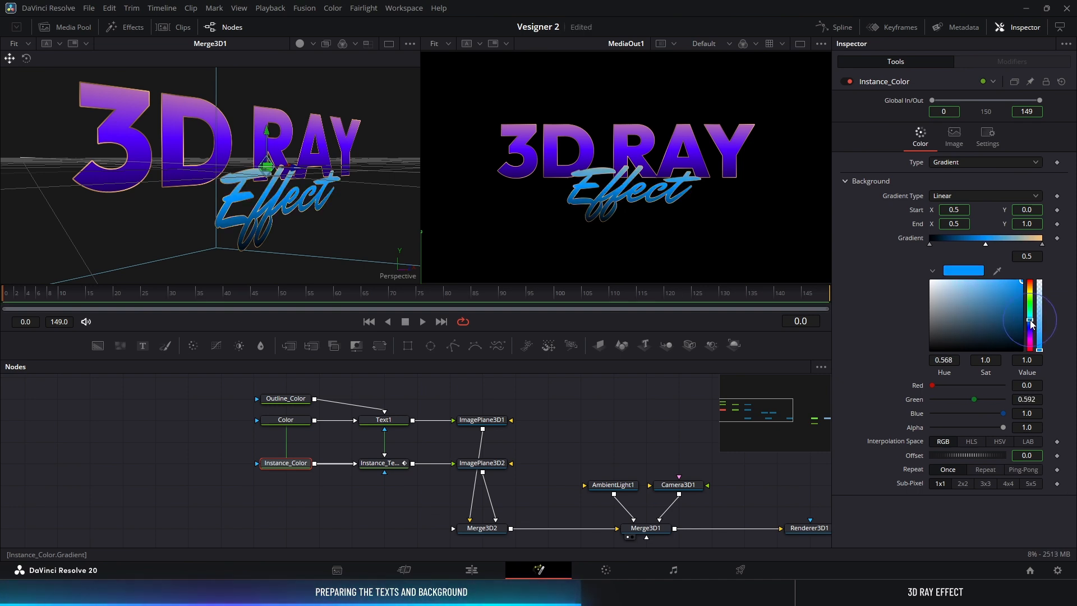
Step: Move Background1 above Merge1 and insert a Merge node between the two
drag(680, 418, 327, 398)
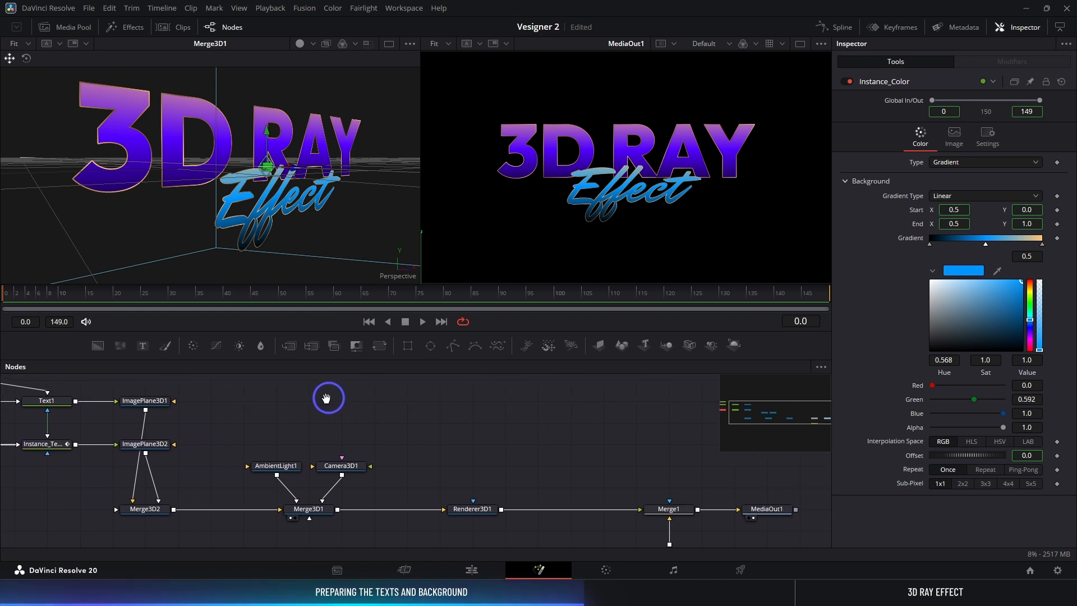
scroll(437, 431, down, 3)
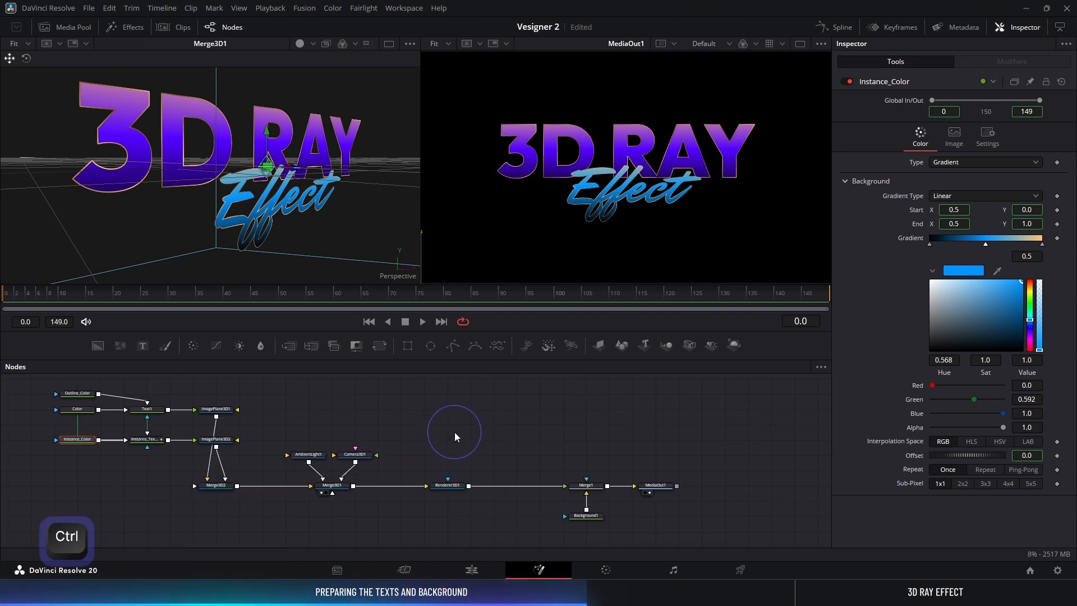
drag(583, 511, 585, 413)
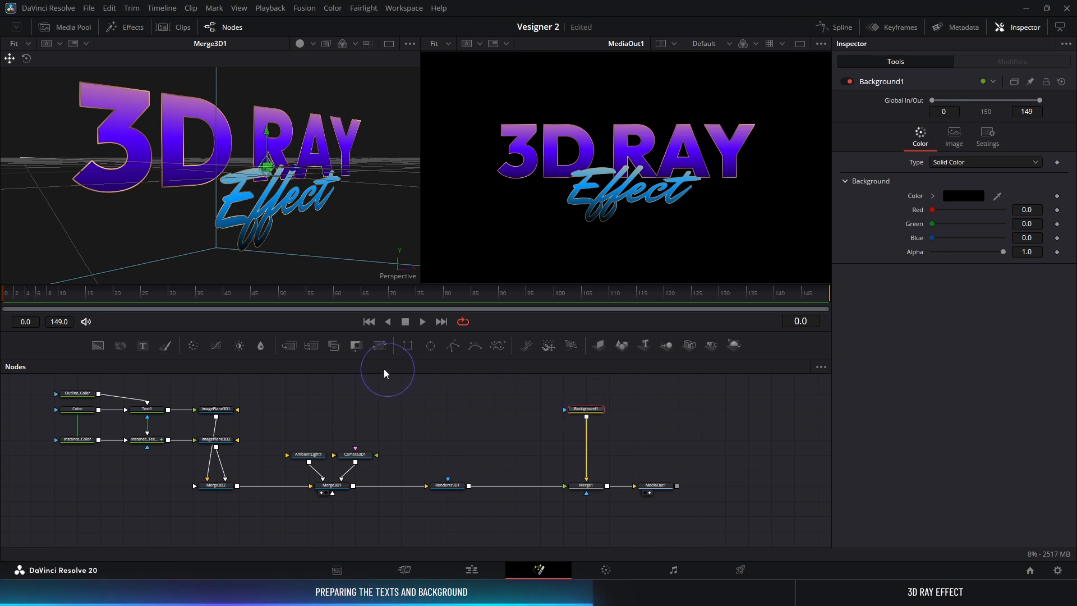
click(298, 348)
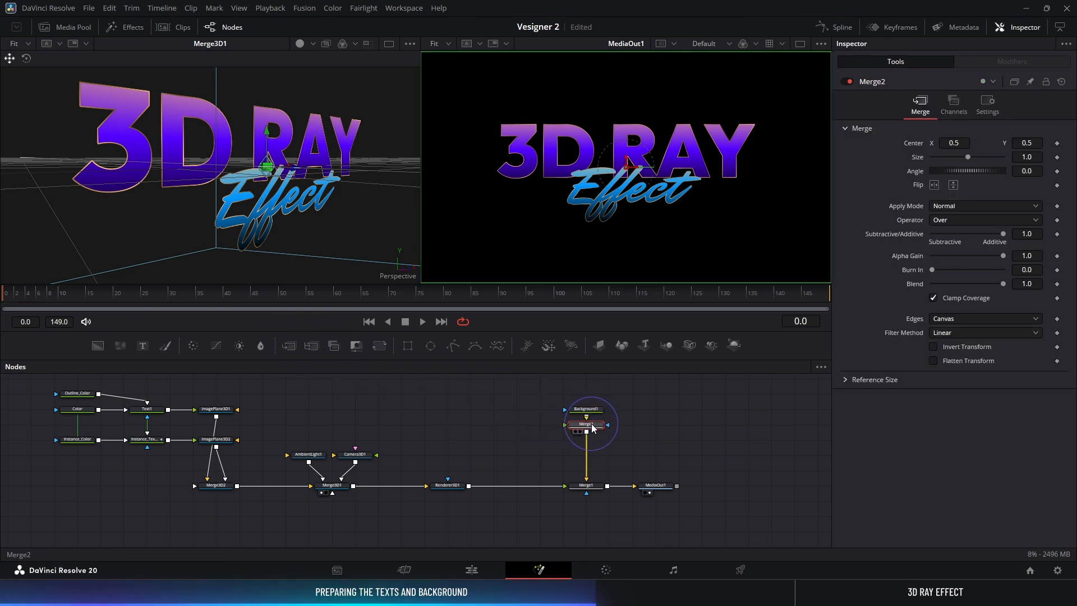
scroll(592, 435, down, 1)
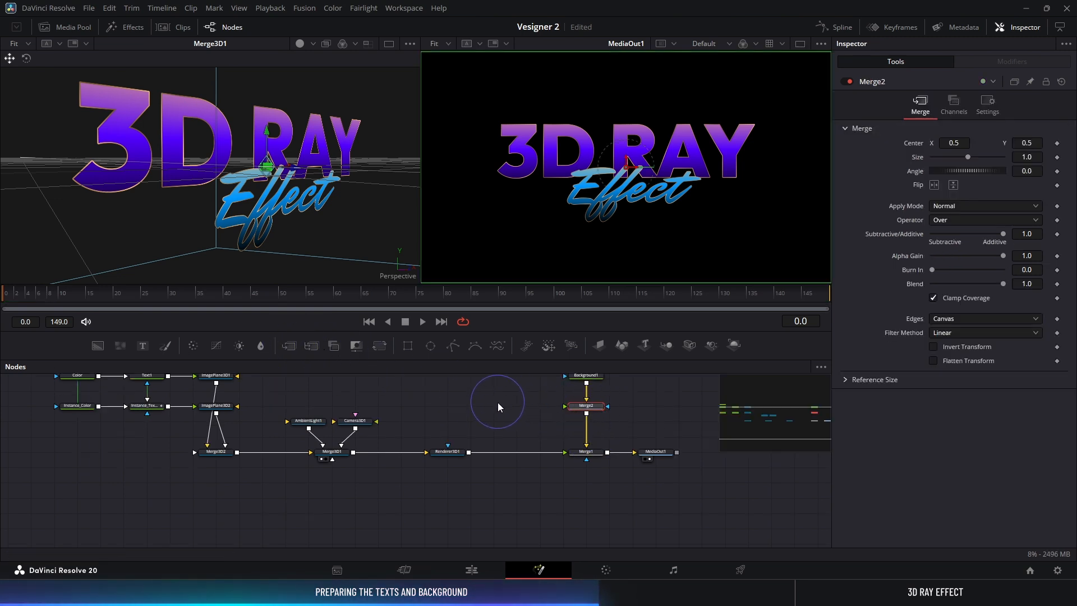
Step: Add a separate Merge node and connect Text1 to its background input and Instance_Text1 to its foreground input
drag(499, 409, 549, 455)
scroll(478, 425, up, 2)
drag(478, 425, 528, 429)
key(ctrl+z)
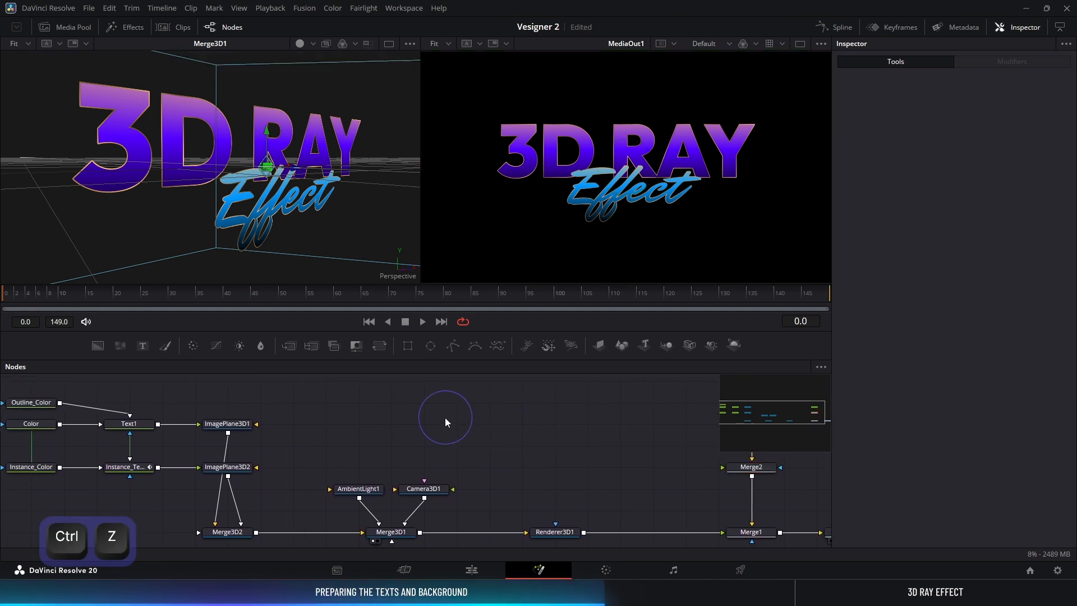
drag(299, 358, 456, 436)
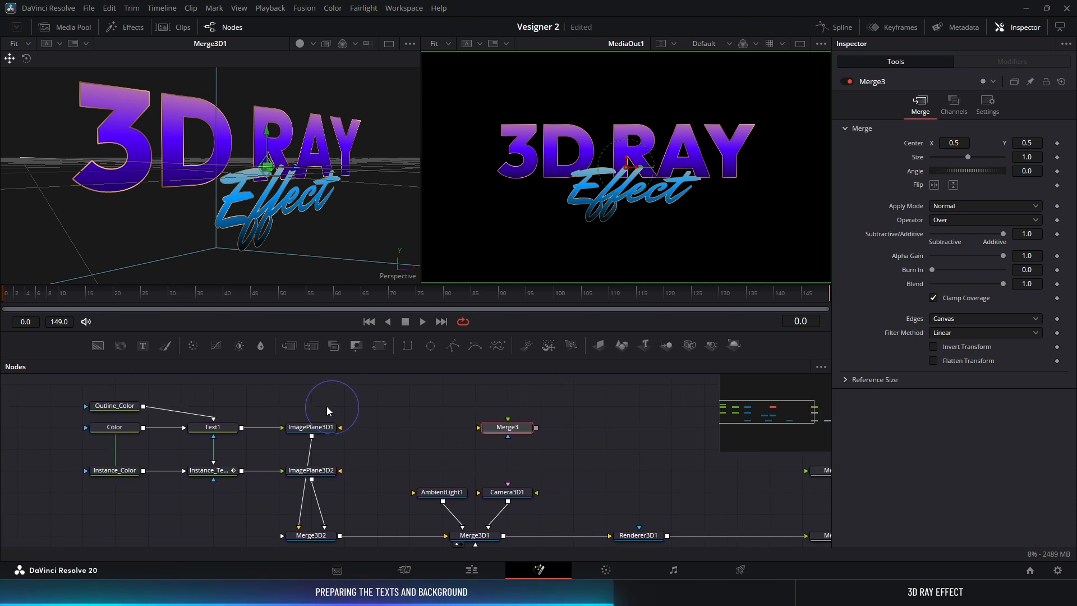
drag(241, 427, 496, 437)
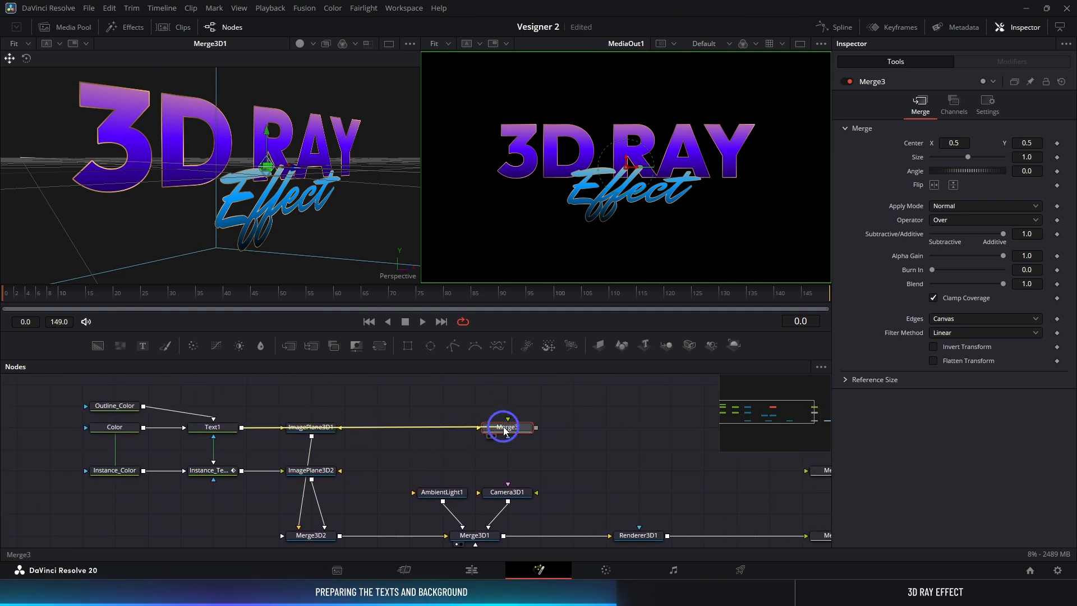
drag(241, 470, 499, 433)
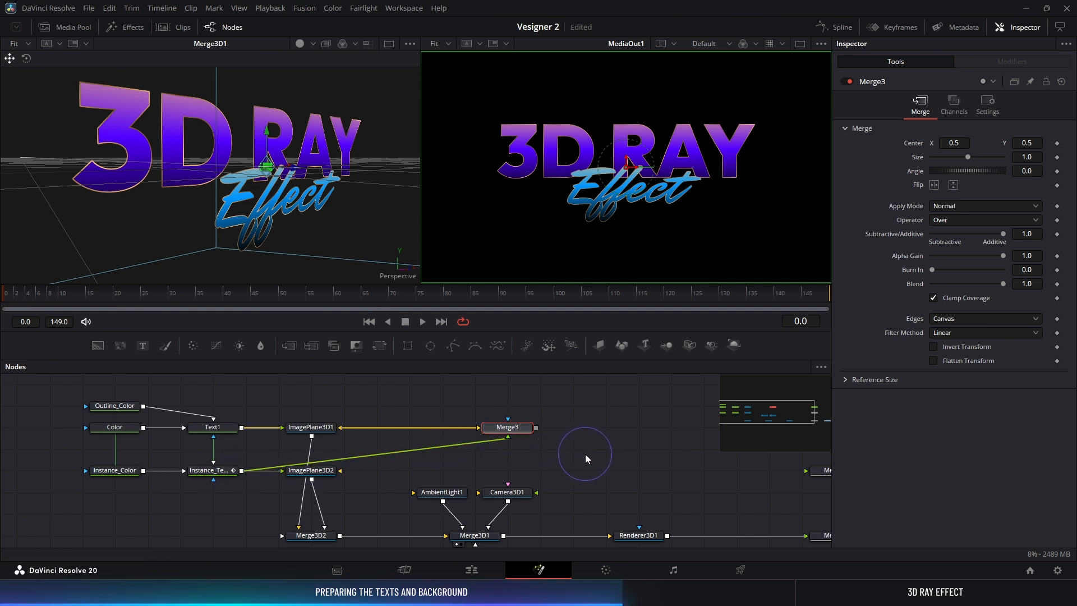
Step: Connect Merge3 to Merge2's foreground input, then display Merge3 in the first viewer and line it up with Merge2
drag(584, 453, 621, 458)
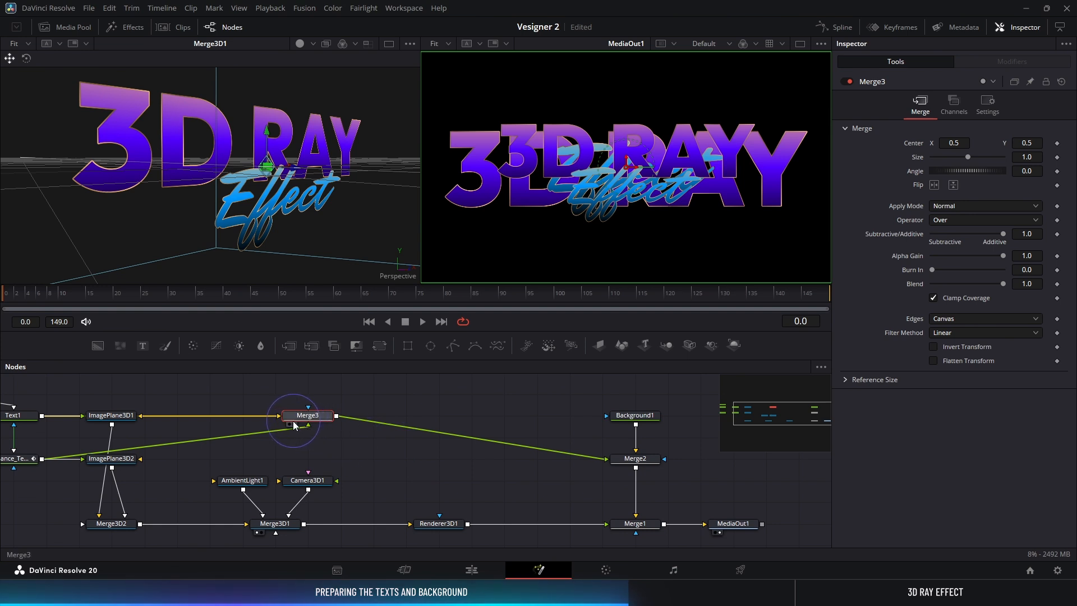
click(289, 425)
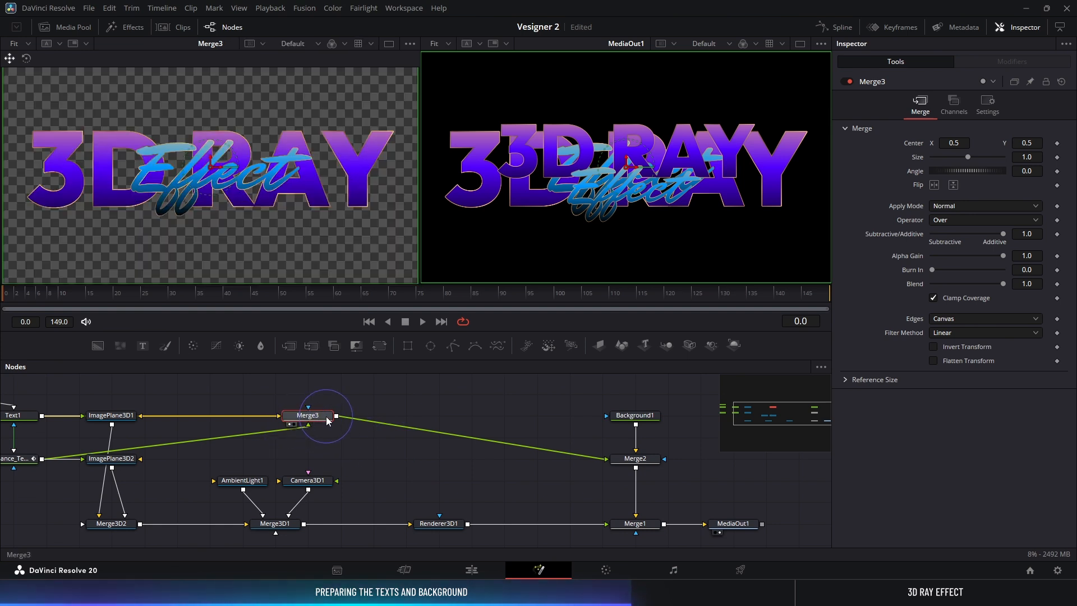
drag(326, 415, 325, 456)
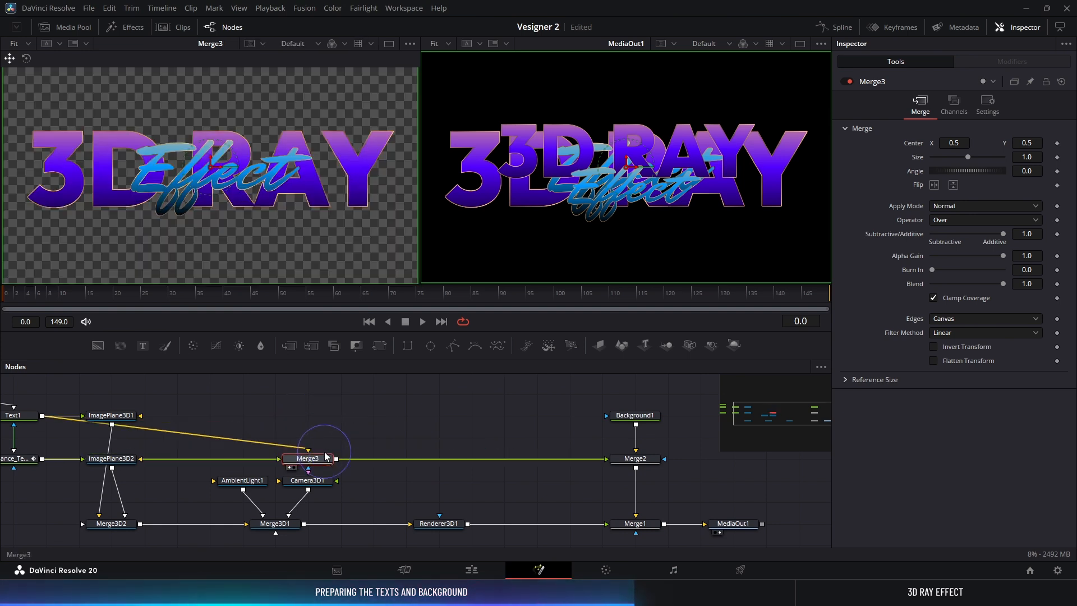
Step: Insert a Transform node between Text1 and Merge3 and set its center Y to 0.6
drag(379, 347, 322, 420)
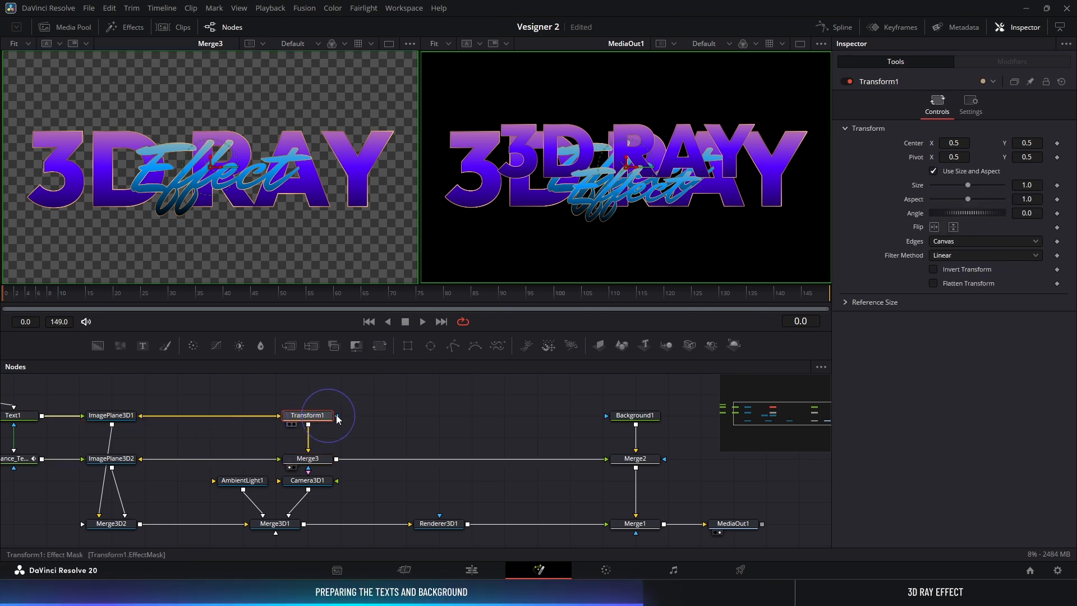
key(Up)
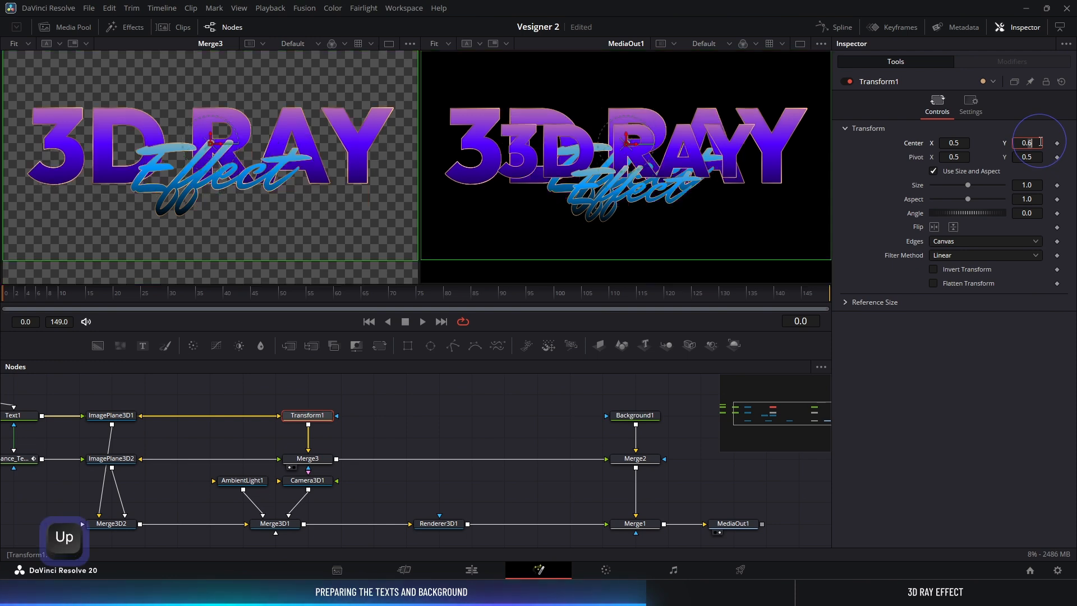
Step: Set the center Y of Merge3 to 0.4 to lower the Effect text
click(321, 462)
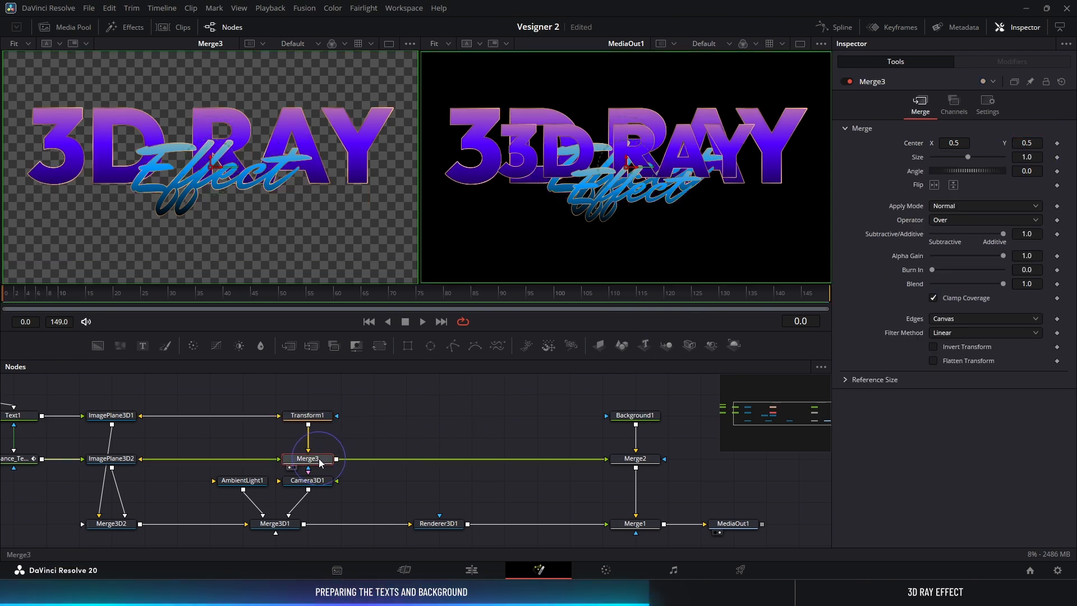
click(1035, 142)
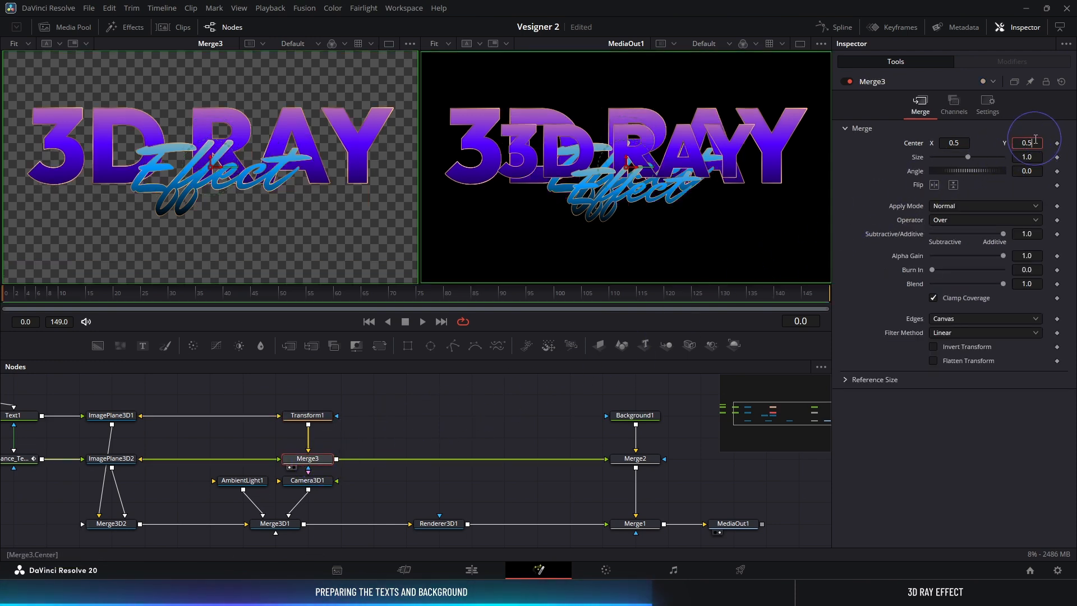
key(Down)
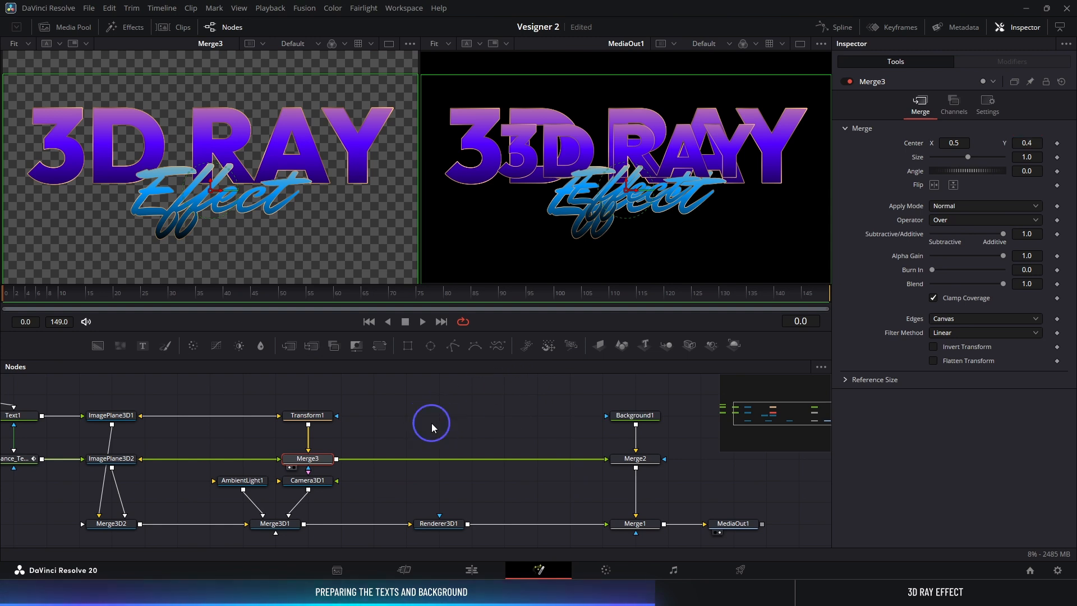
Step: Move the color, text, image plane, Transform1, Merge3, Background1 and Merge2 nodes slightly up, away from the 3D node row
drag(409, 423, 500, 428)
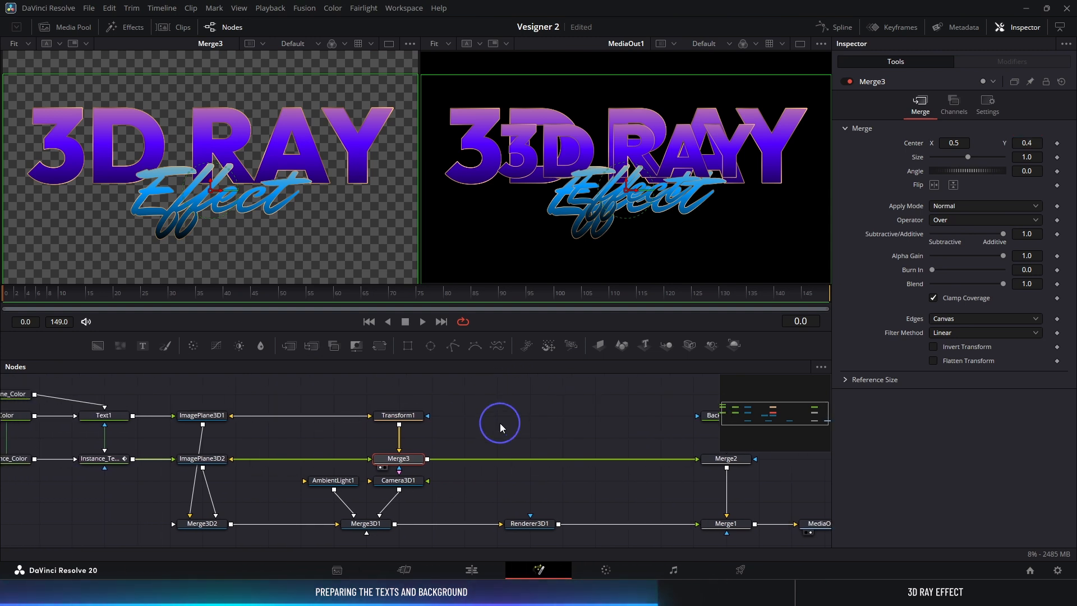
scroll(462, 416, down, 3)
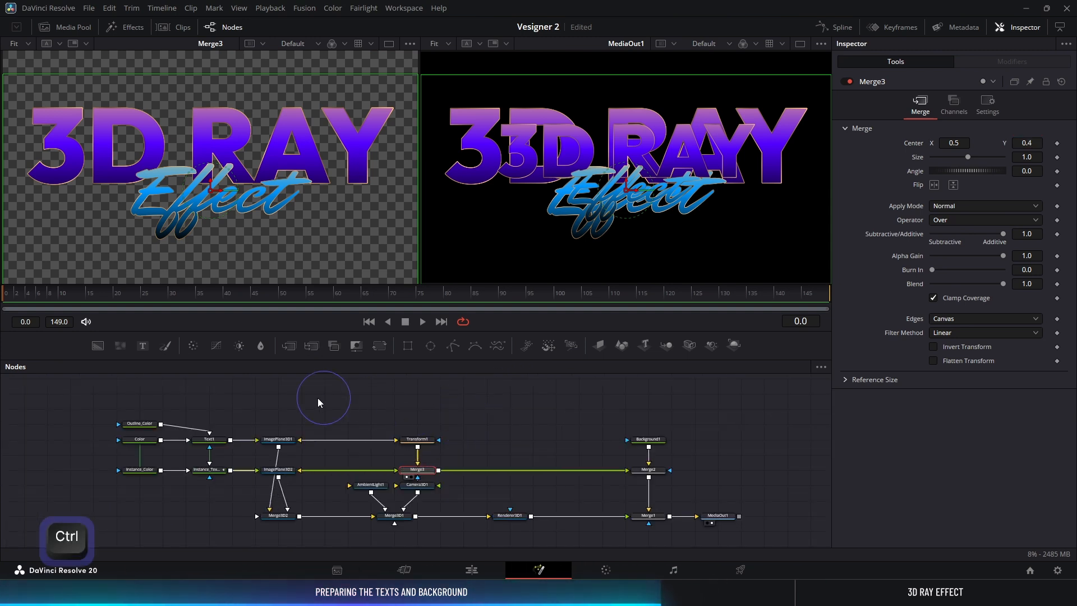
drag(103, 390, 656, 456)
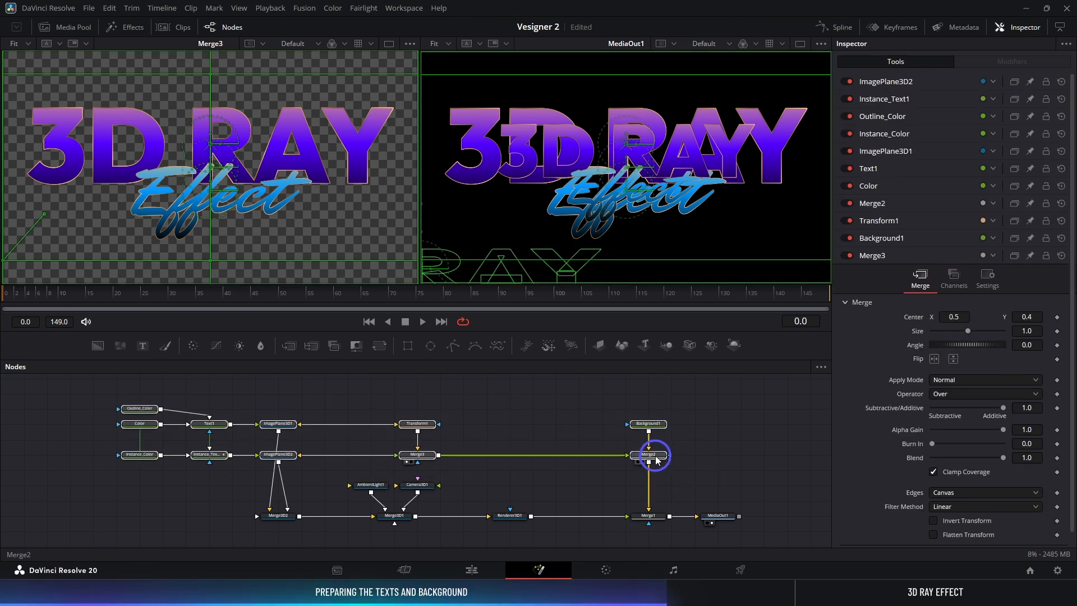
click(553, 431)
Step: Insert a Transform node after Merge3 and place it midway toward Merge2
scroll(520, 439, up, 2)
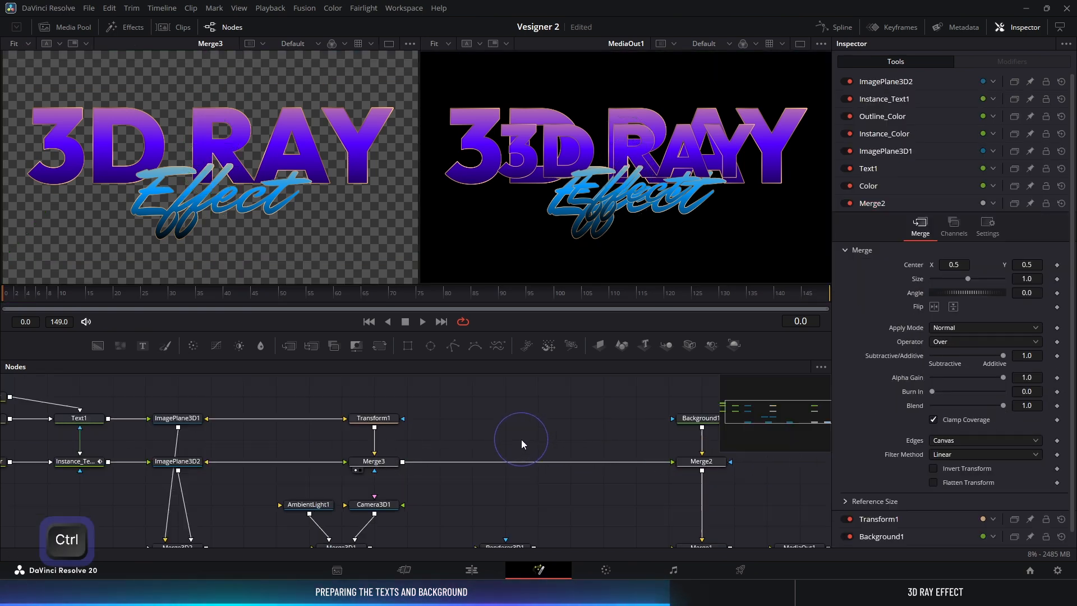
scroll(520, 439, down, 1)
drag(529, 439, 433, 423)
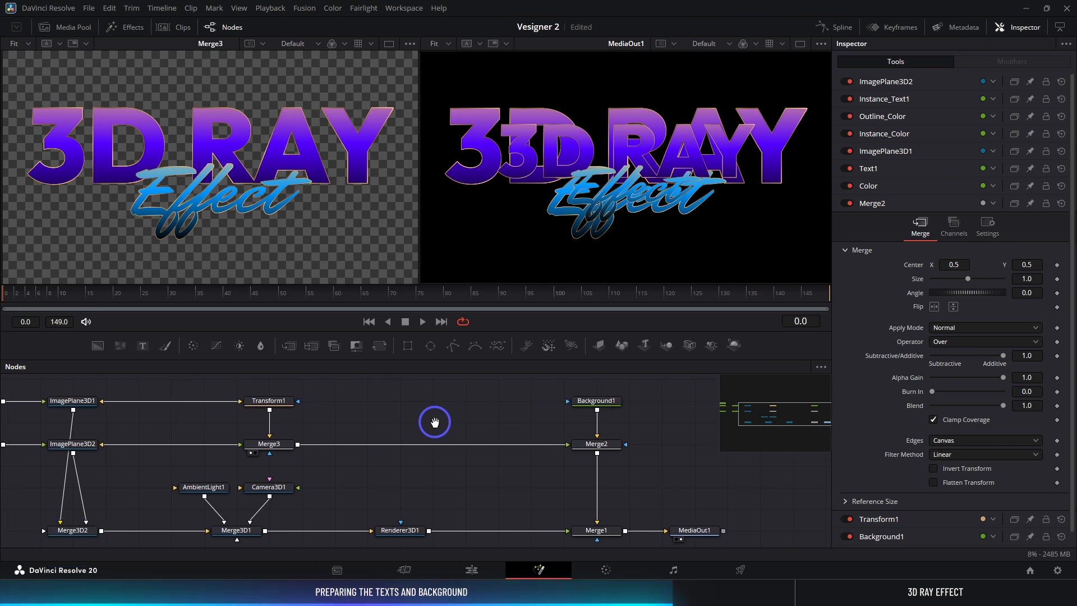
click(286, 444)
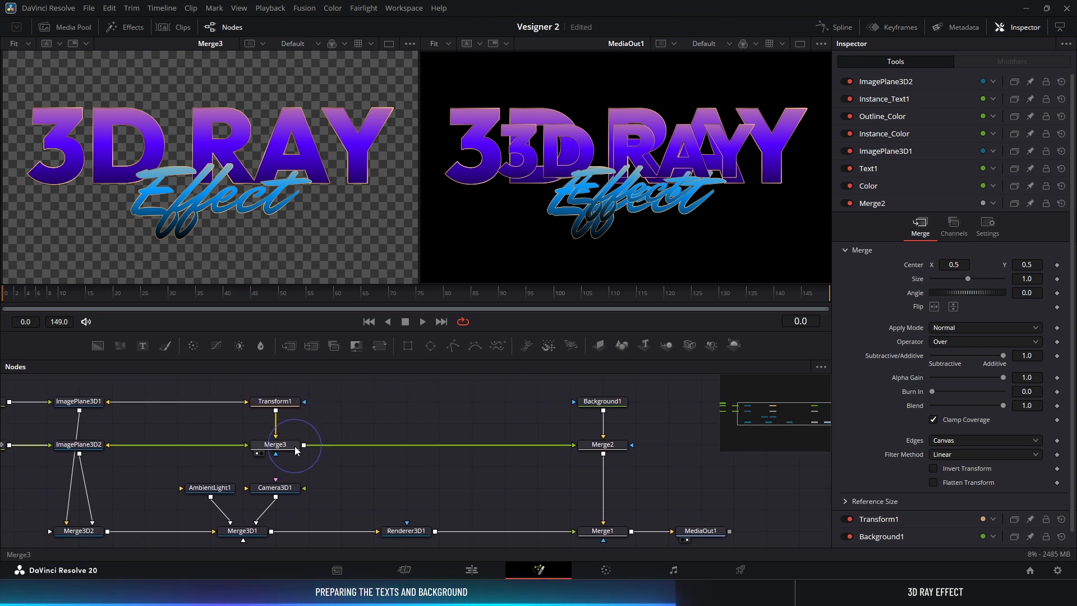
click(379, 345)
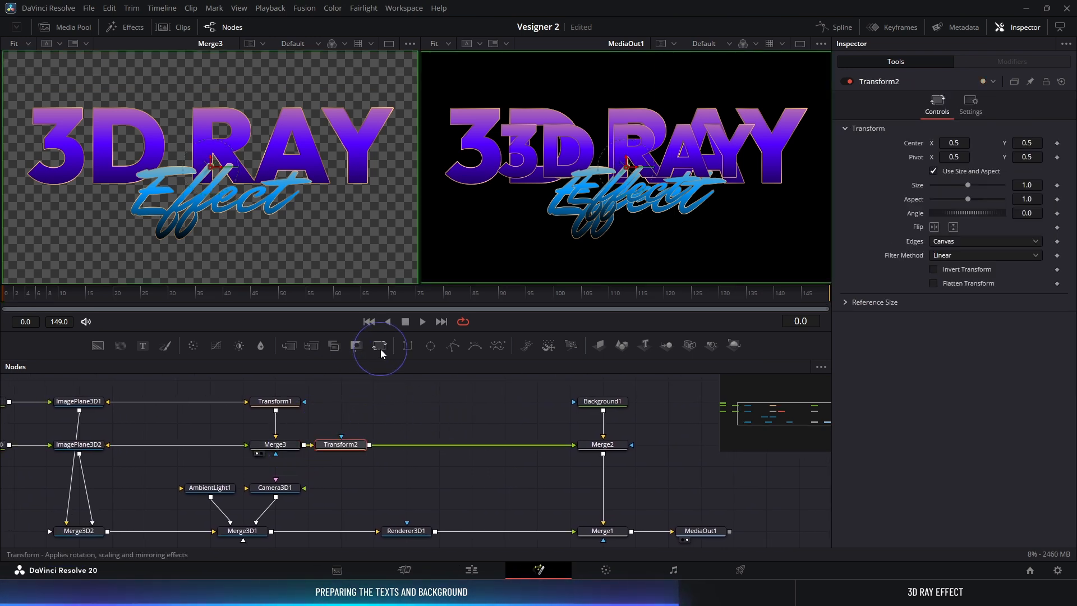
drag(331, 451, 400, 454)
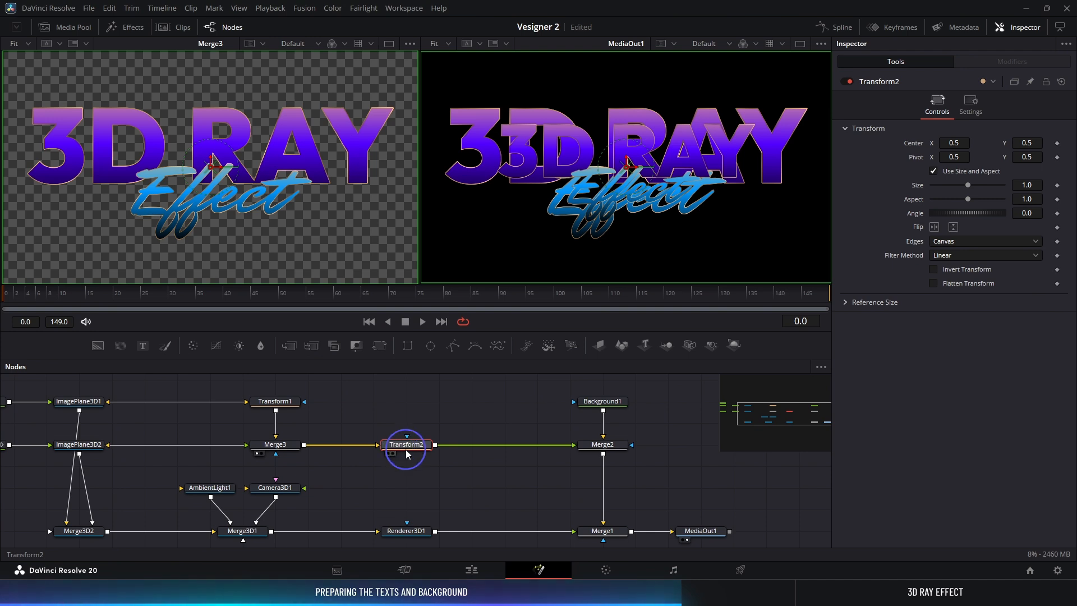
Step: Set the size of Transform2 to 1.5 and its aspect to 0.7
click(1030, 185)
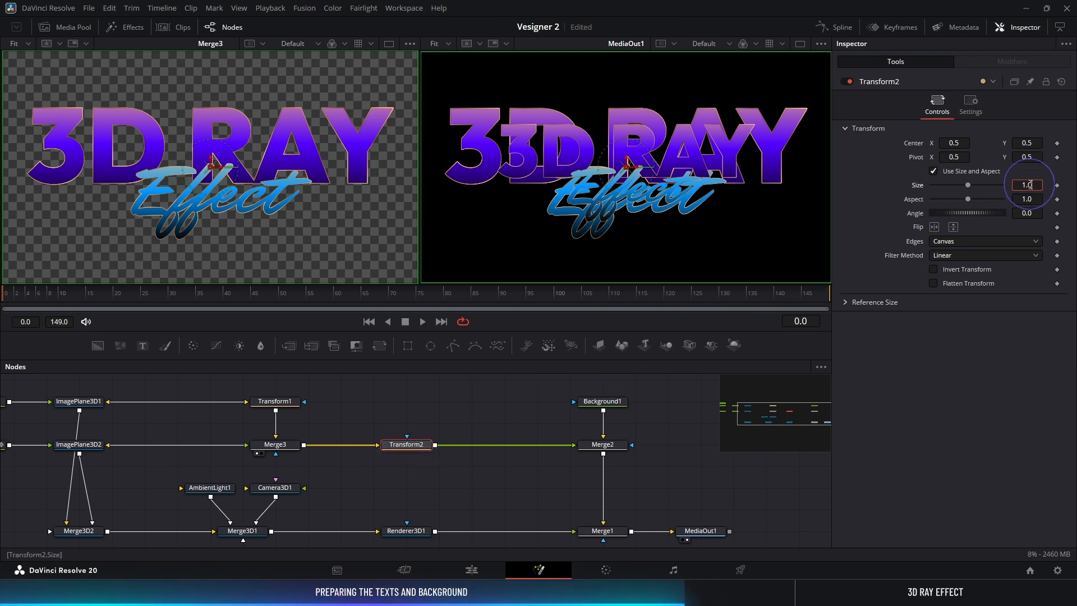
key(Up)
key(Up)
key(Up)
key(Up)
key(Up)
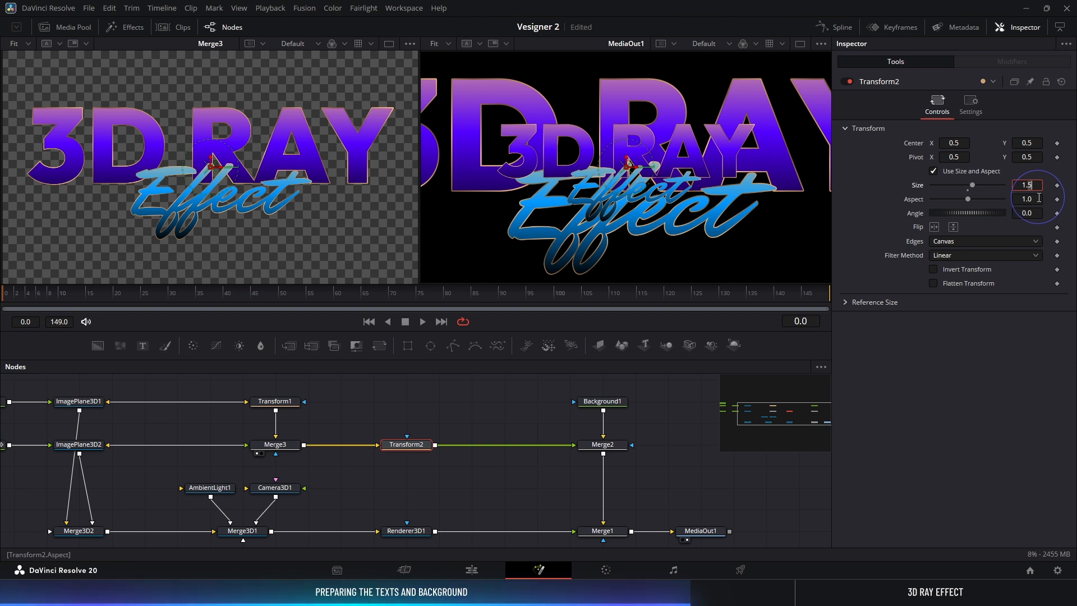
click(1038, 198)
key(Down)
key(Down)
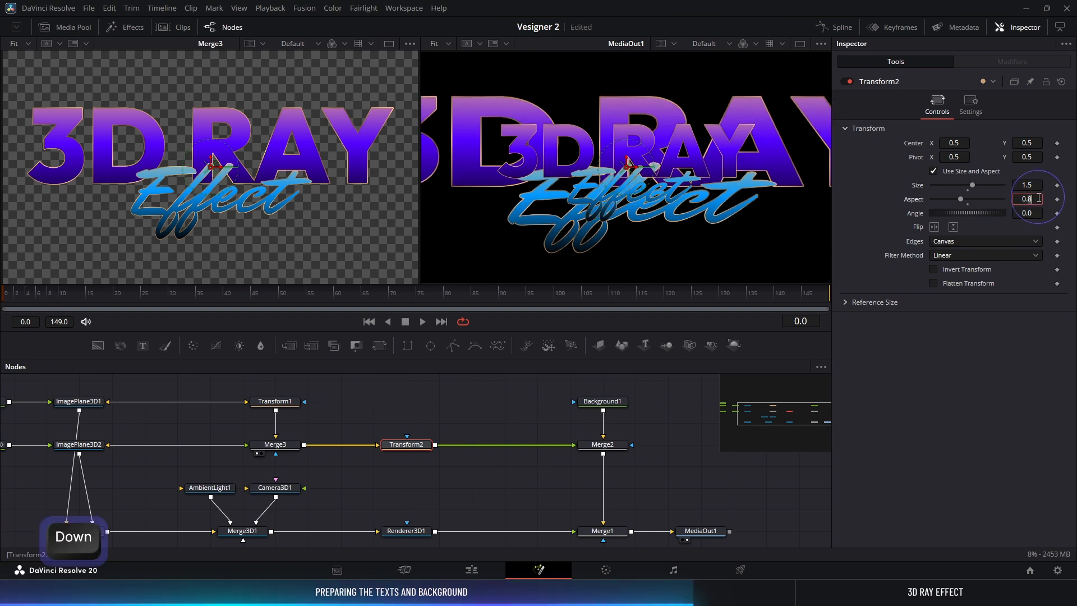
key(Down)
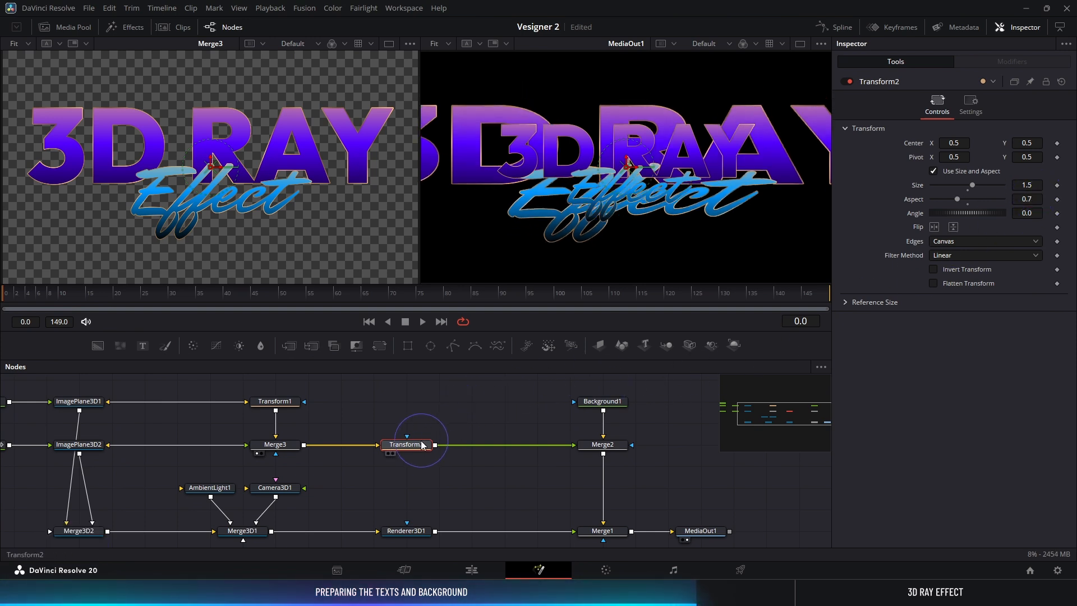
Step: Add a Blur node between Transform2 and Merge2 and set its blur size to 100
click(259, 345)
click(486, 449)
drag(486, 449, 520, 449)
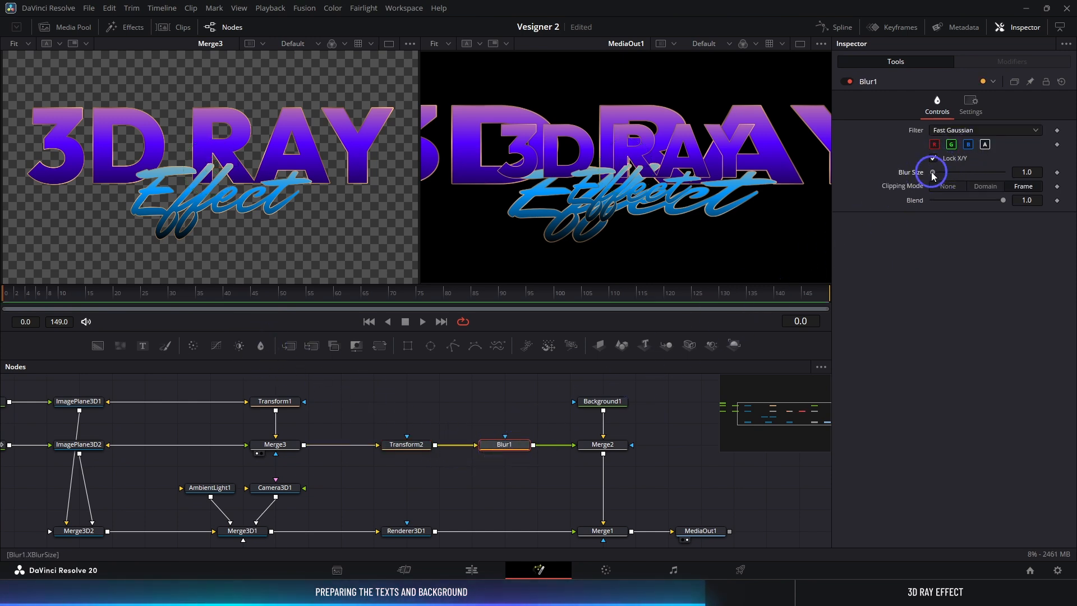
drag(932, 174, 1052, 173)
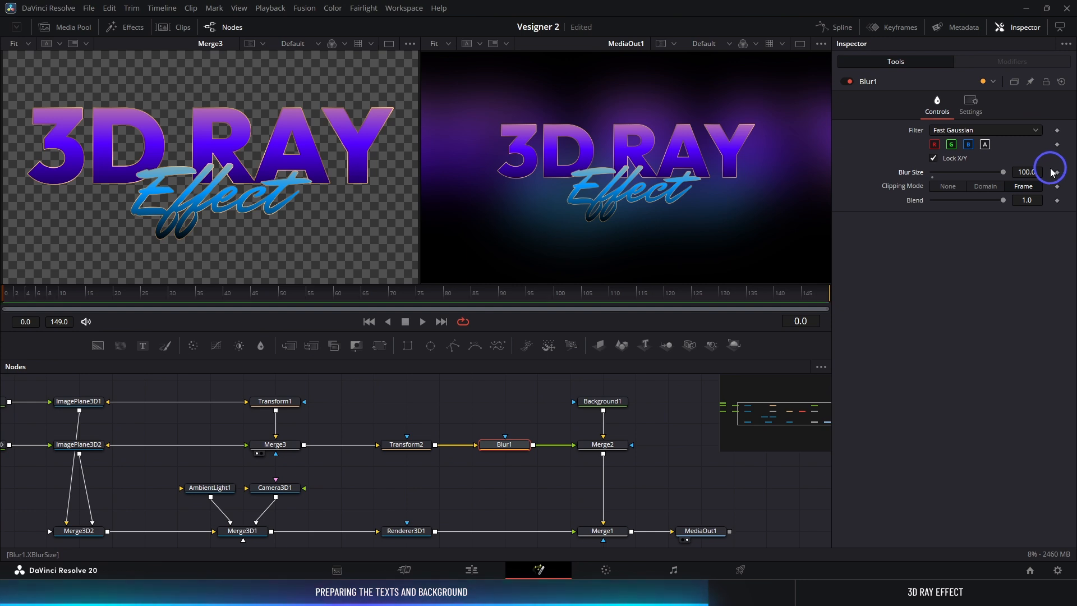
scroll(648, 172, down, 2)
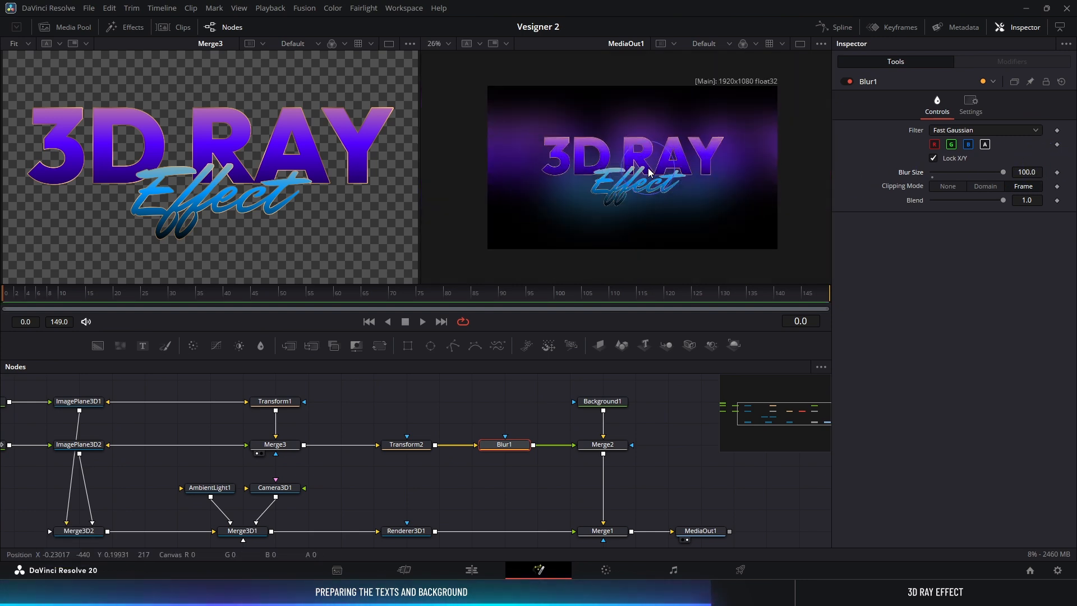
scroll(499, 473, down, 2)
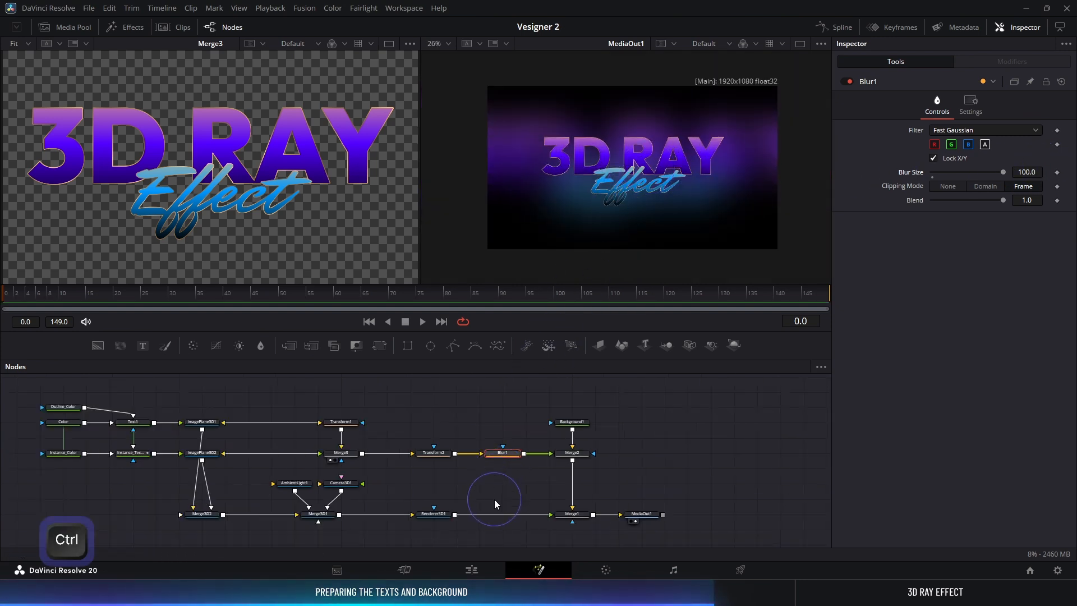
drag(512, 473, 560, 437)
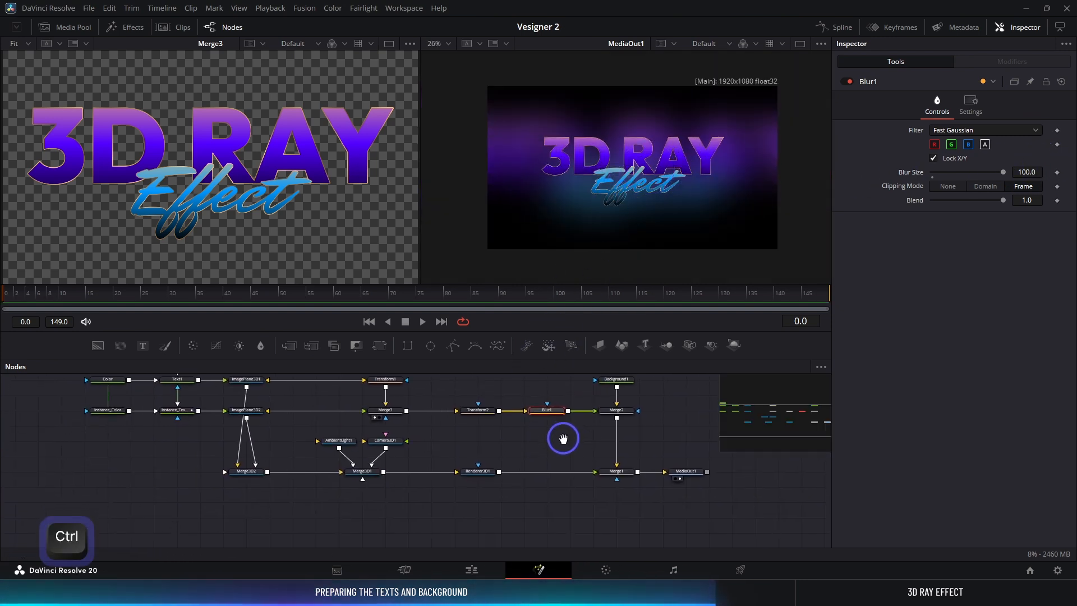
Step: Insert a Drop Shadow node after Renderer3D1
click(488, 477)
key(ctrl+space)
text(AMB)
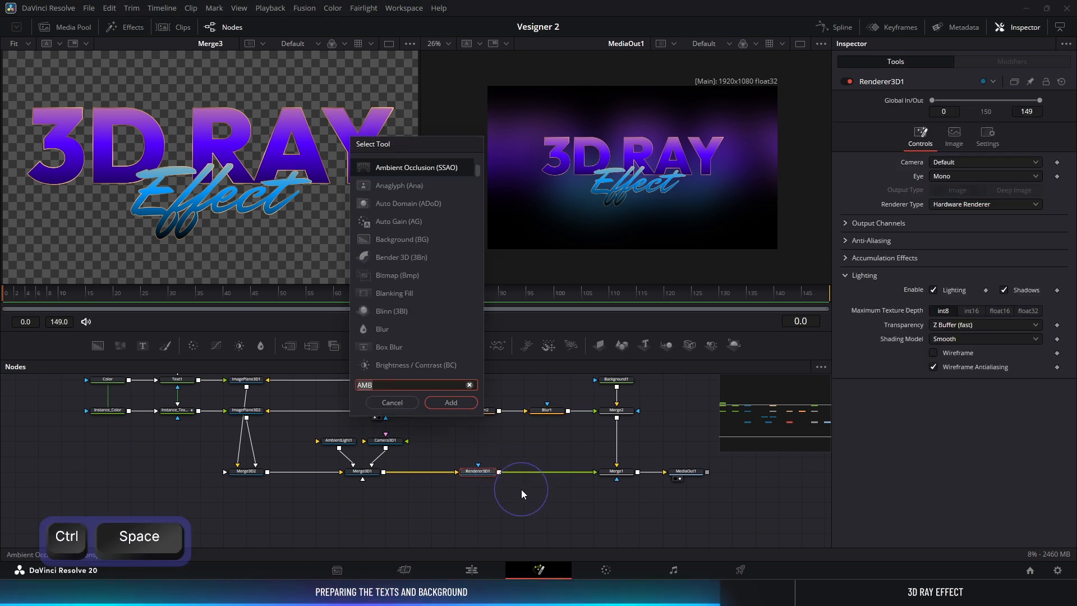
text(drop)
key(Up)
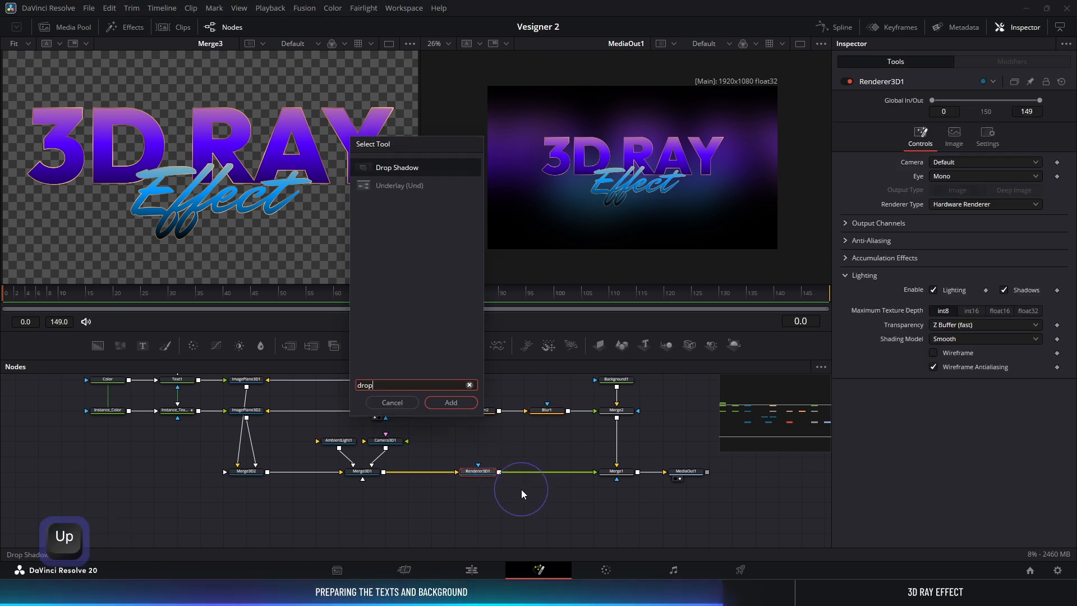
key(Return)
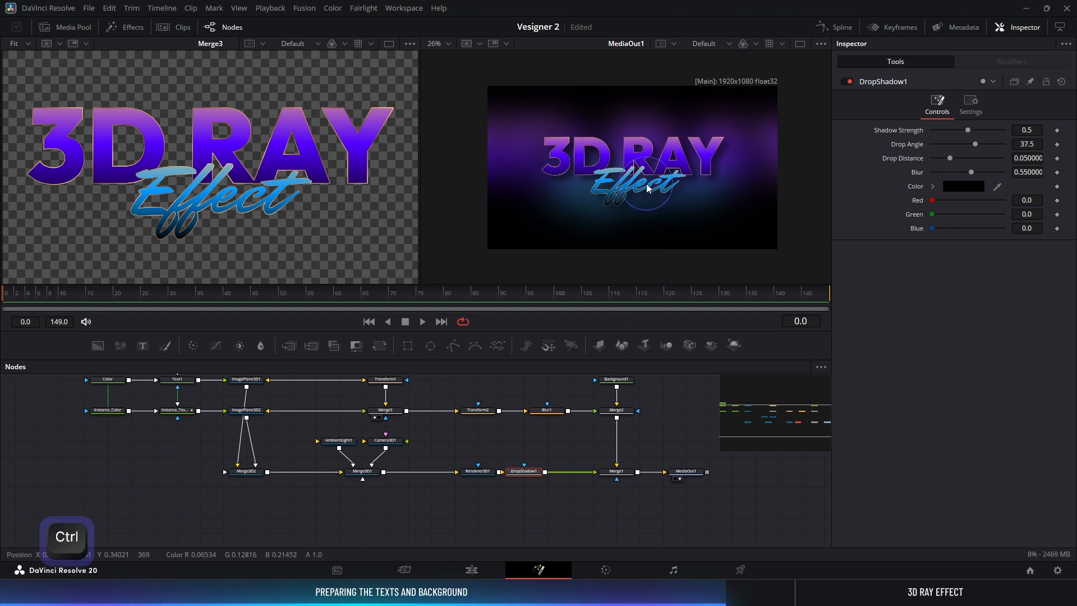
Step: Set the drop shadow's angle to 90, its strength to 1.0 and its blur to 1.0
scroll(653, 166, up, 2)
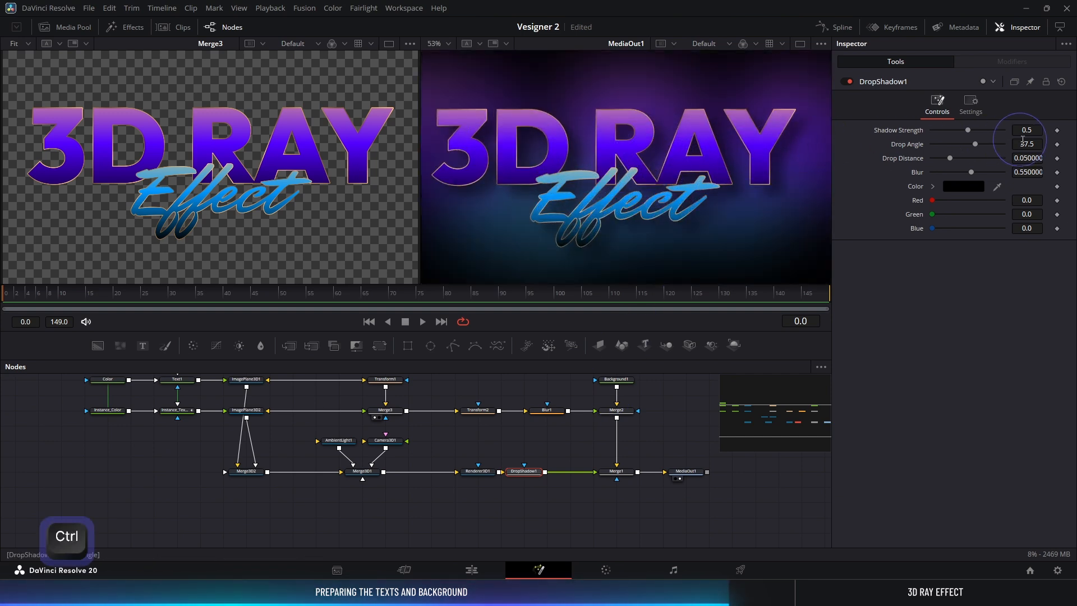
click(1037, 143)
text(90)
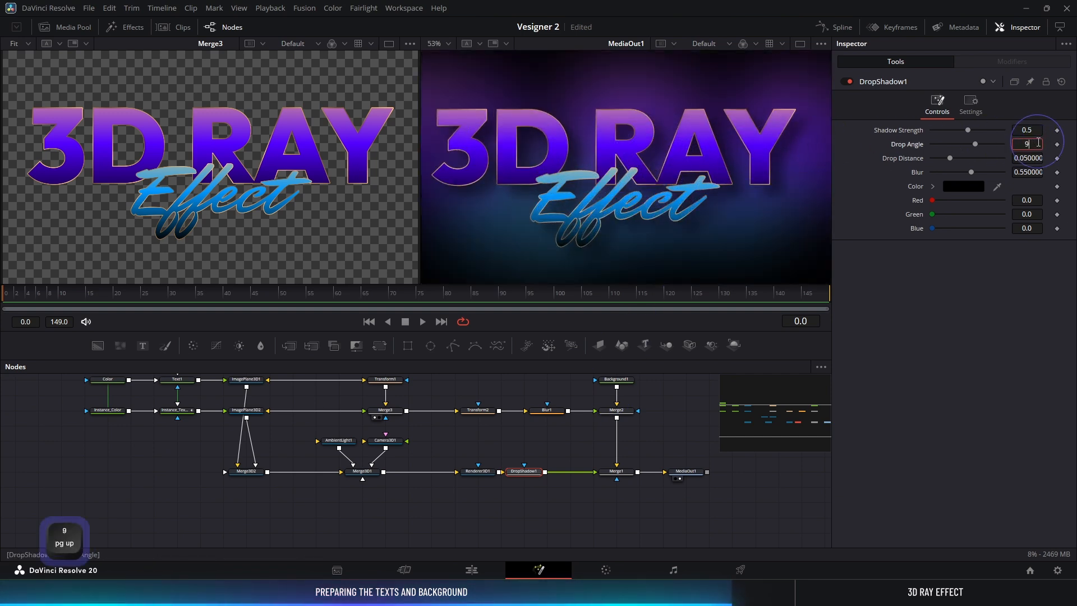
key(Return)
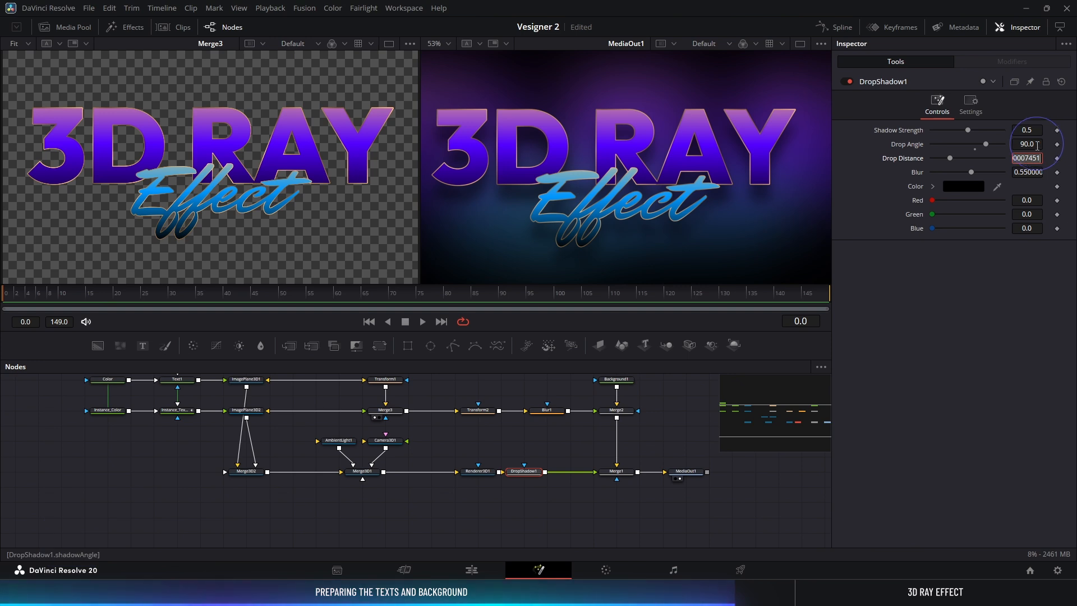
drag(968, 131, 1036, 132)
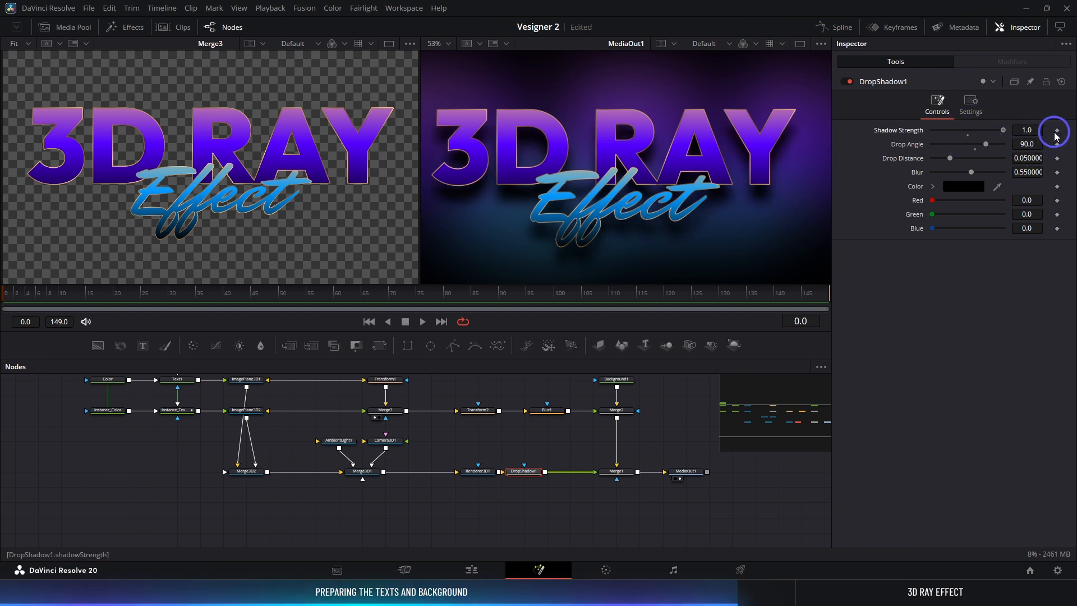
drag(971, 173, 1032, 178)
scroll(586, 168, down, 3)
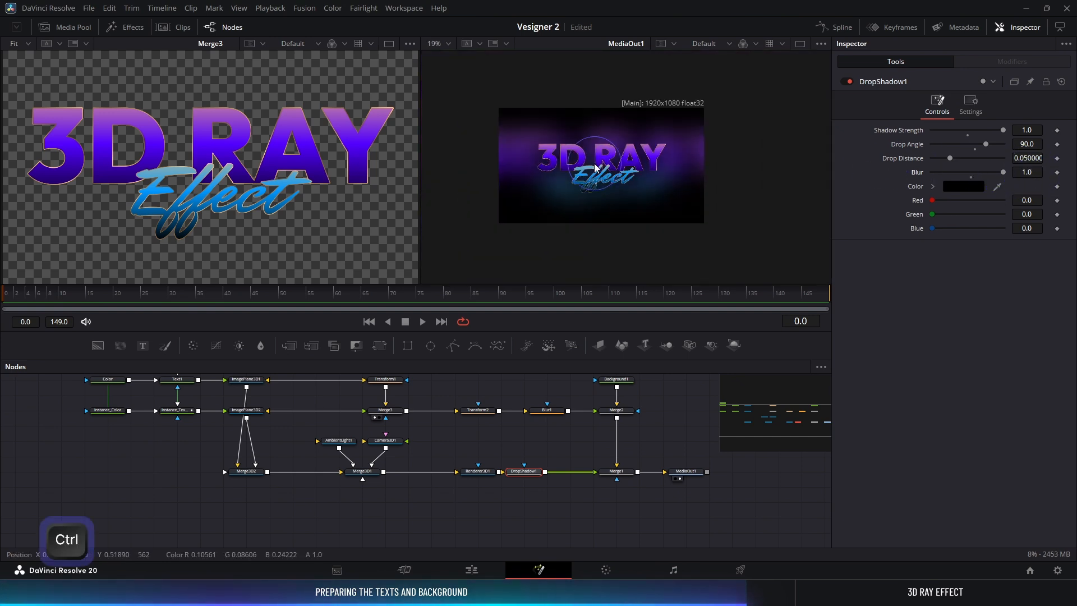
scroll(592, 167, up, 2)
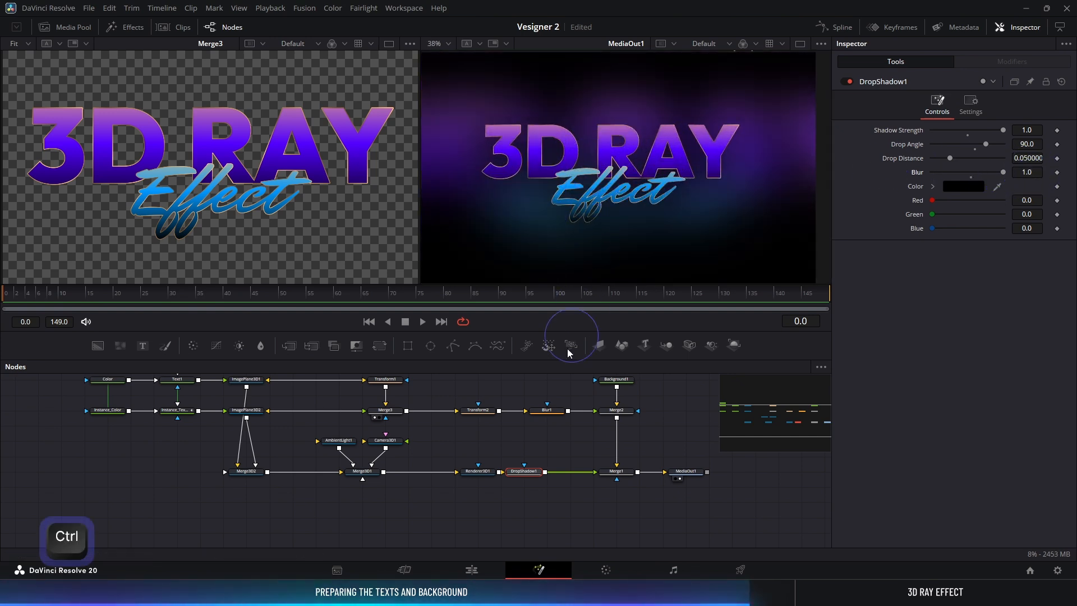
Step: Move the Background1, Merge2, Merge1 and MediaOut1 nodes farther right to make room after DropShadow1
drag(561, 398, 631, 513)
drag(560, 488, 652, 489)
scroll(505, 473, up, 3)
scroll(504, 473, down, 2)
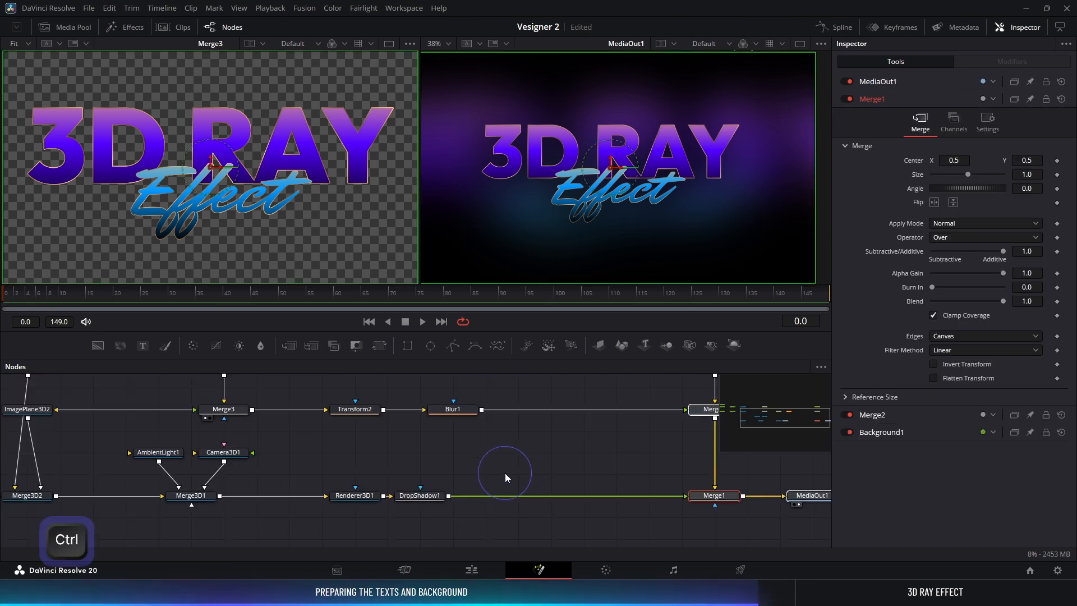
Step: Insert a Highlight node after DropShadow1 and move it slightly right, leaving a gap between them
click(429, 496)
key(ctrl+space)
text(drop)
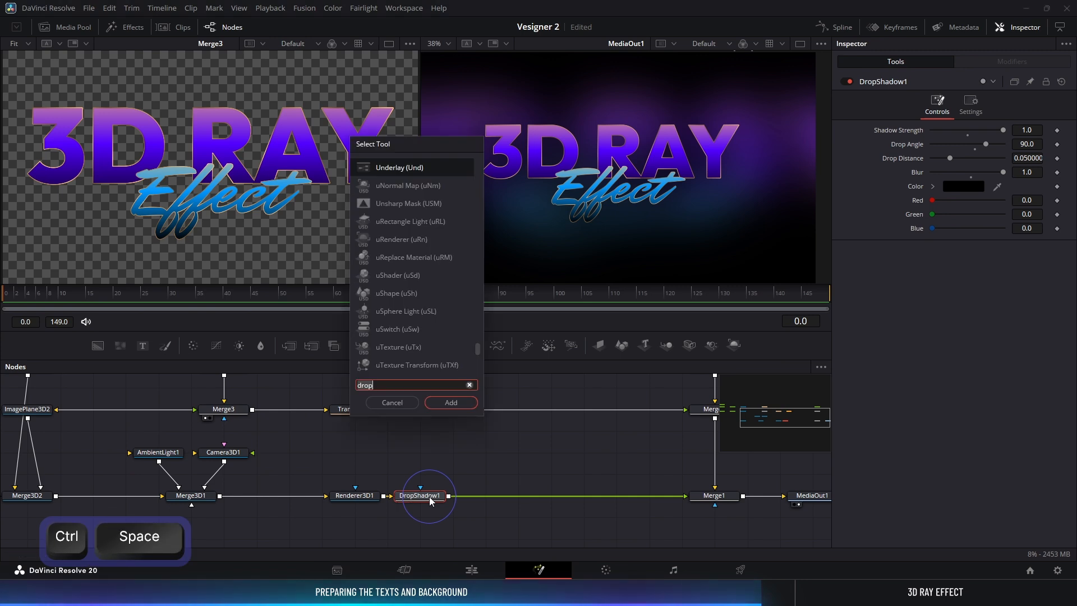
text(high)
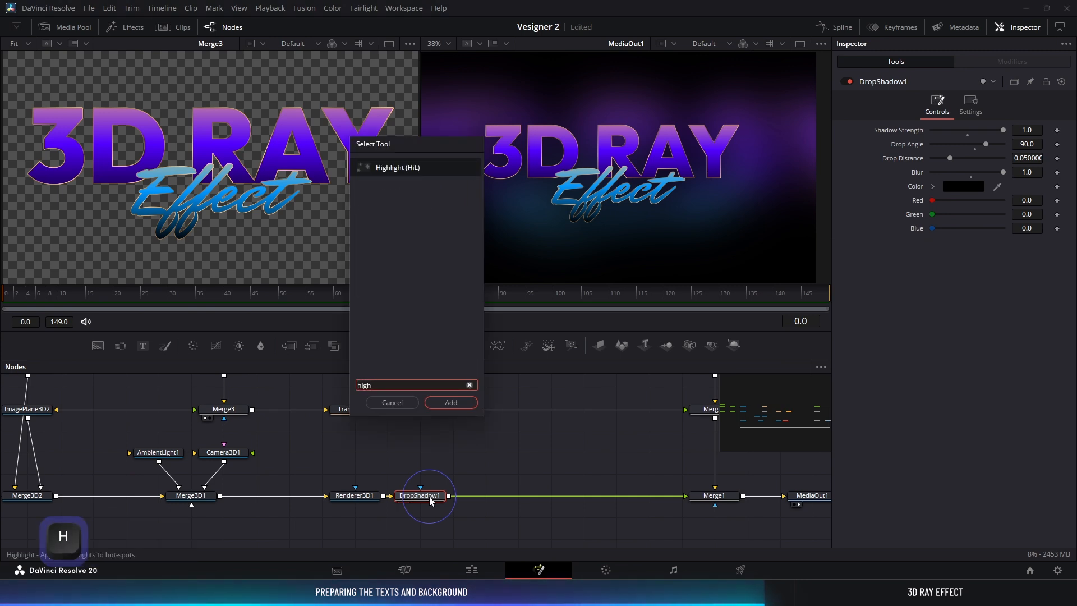
key(Return)
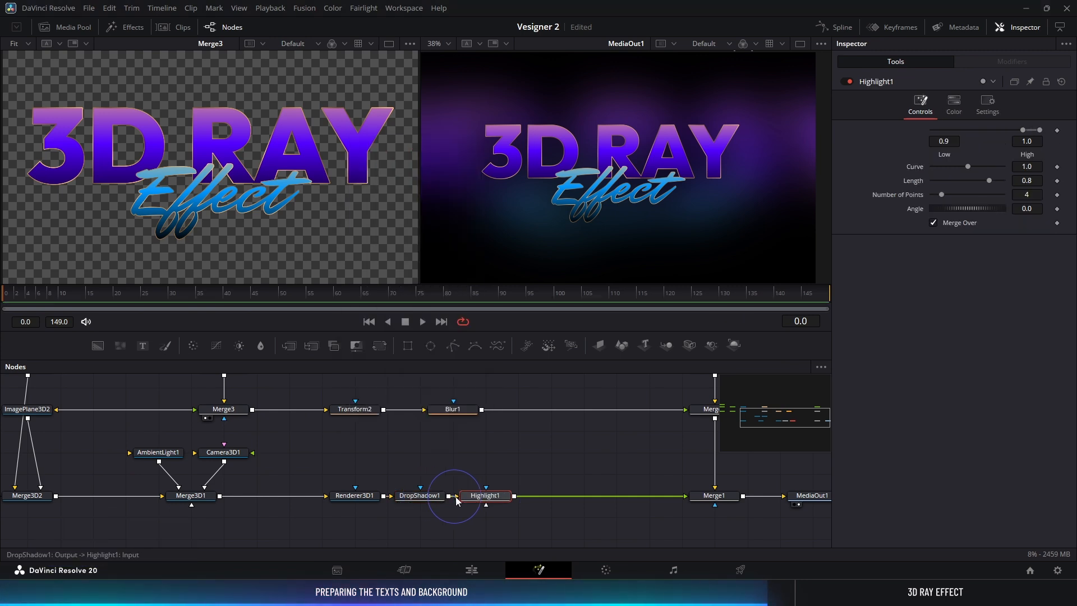
drag(495, 498, 518, 499)
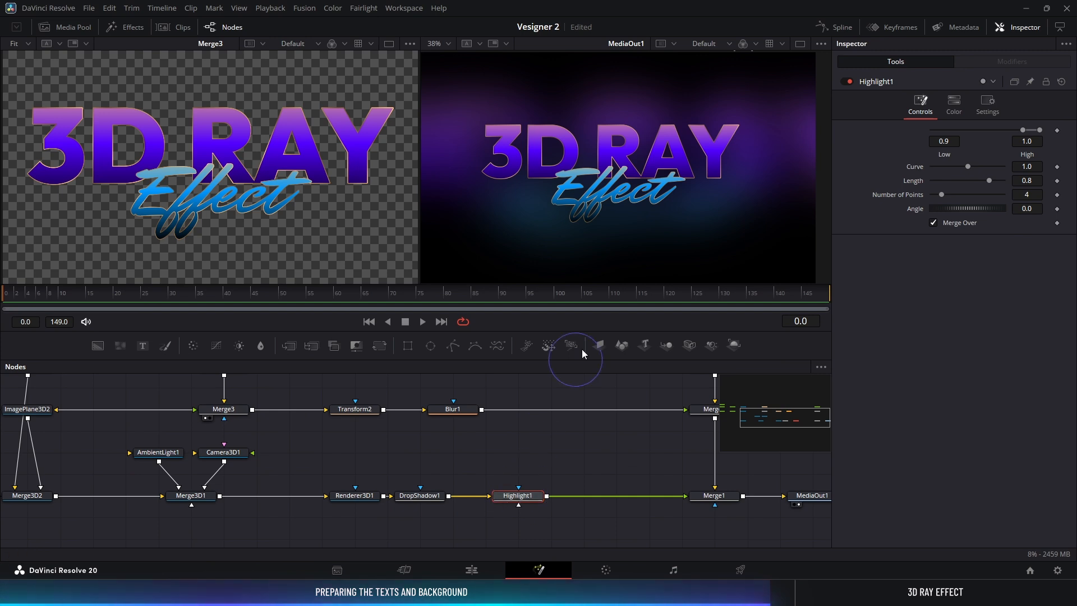
Step: Enlarge the MediaOut1 viewer and set the Low value of Highlight1 to 0.6
scroll(609, 166, up, 2)
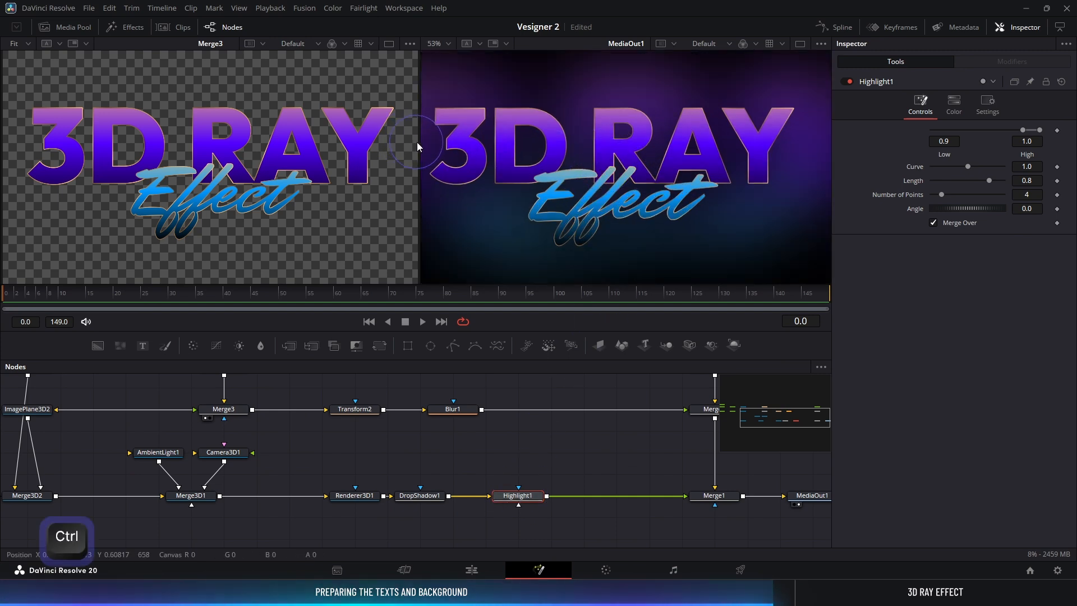
drag(418, 143, 314, 145)
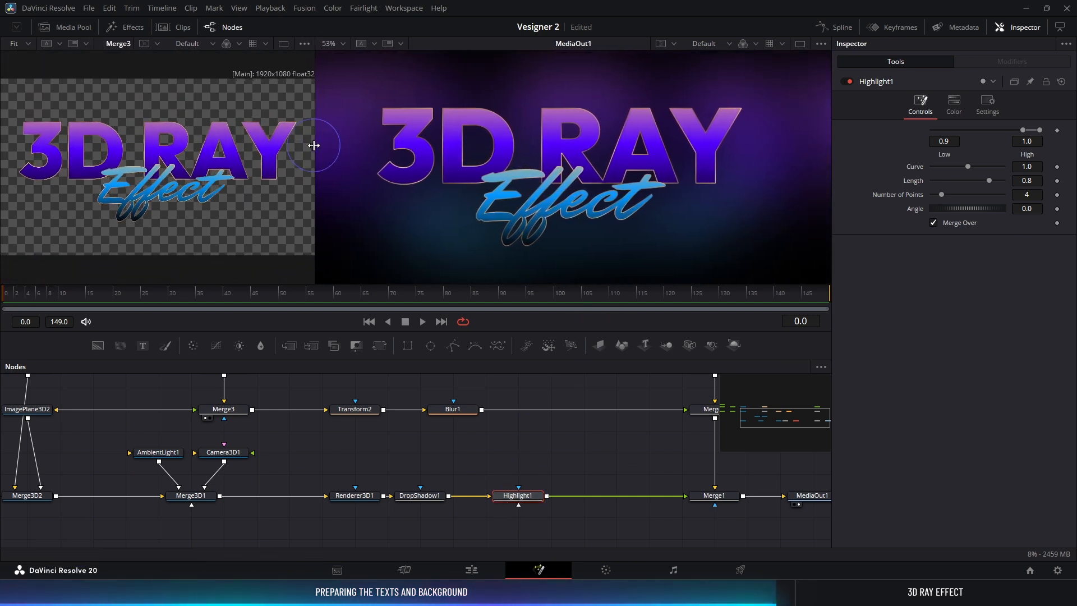
click(948, 141)
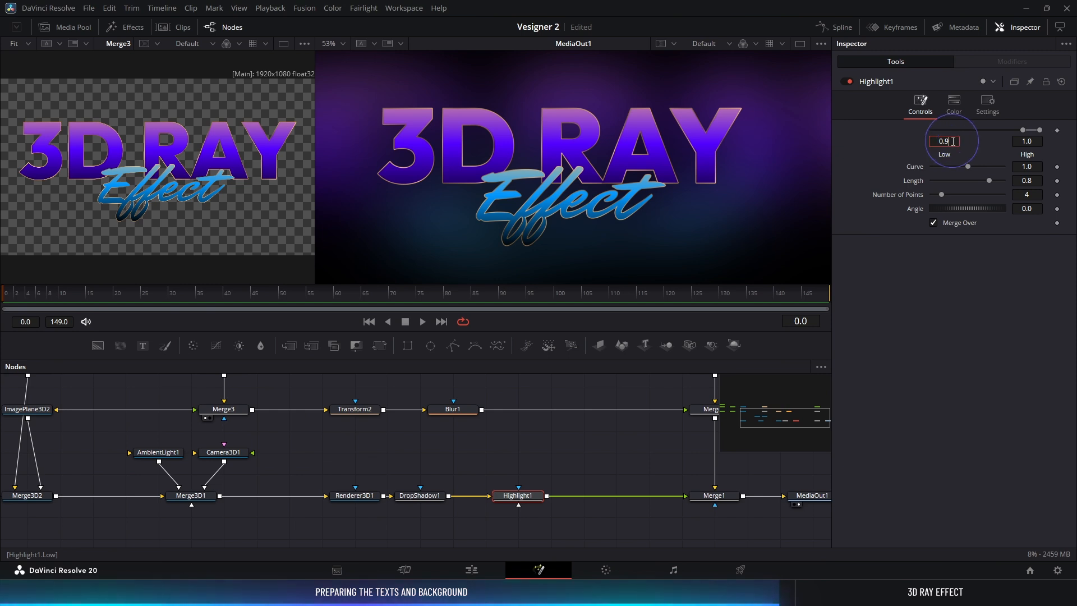
key(Down)
key(Down)
key(Down)
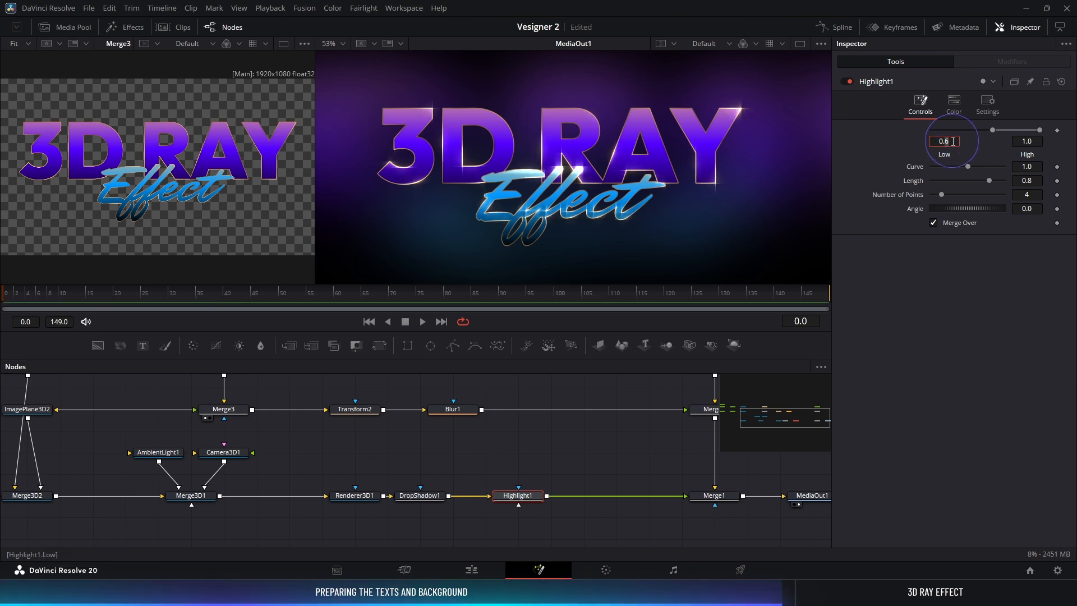
key(Return)
scroll(445, 433, down, 5)
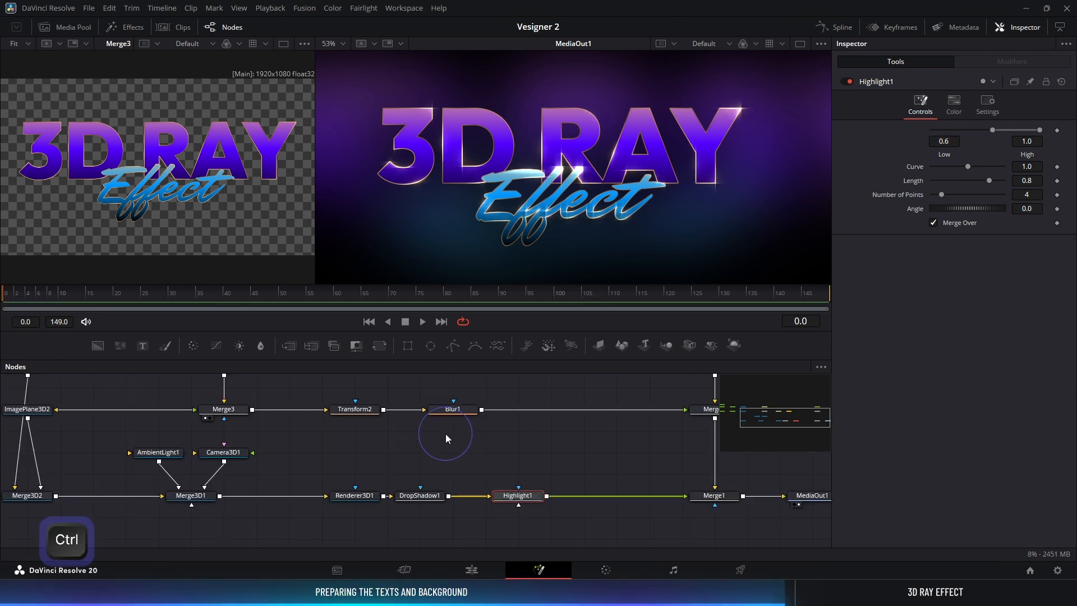
scroll(445, 433, up, 4)
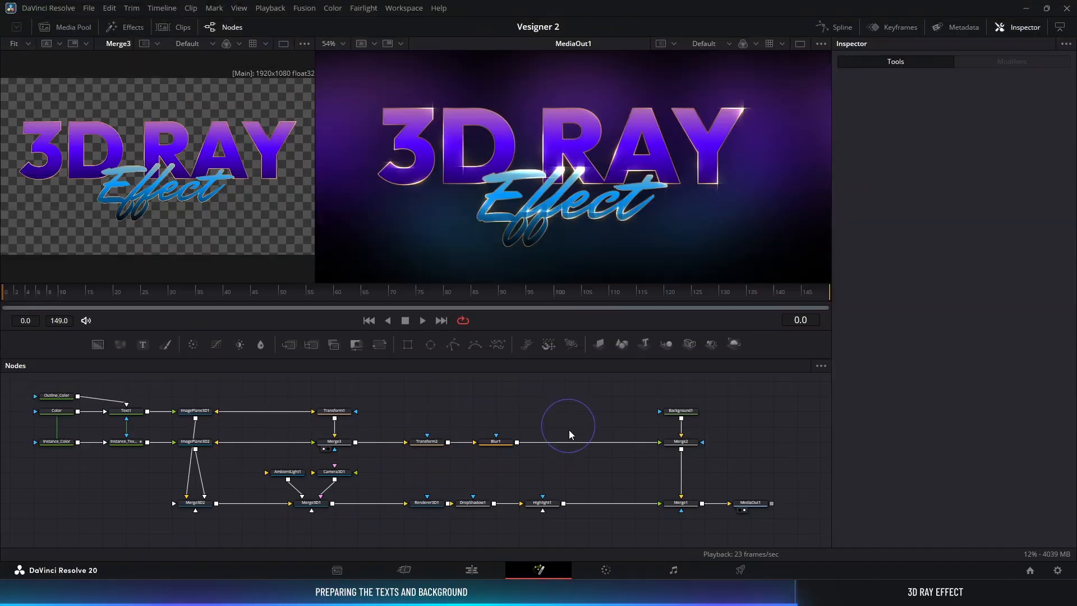
Step: Insert a Rays node between Highlight1 and Merge1
key(ctrl)
scroll(579, 497, up, 2)
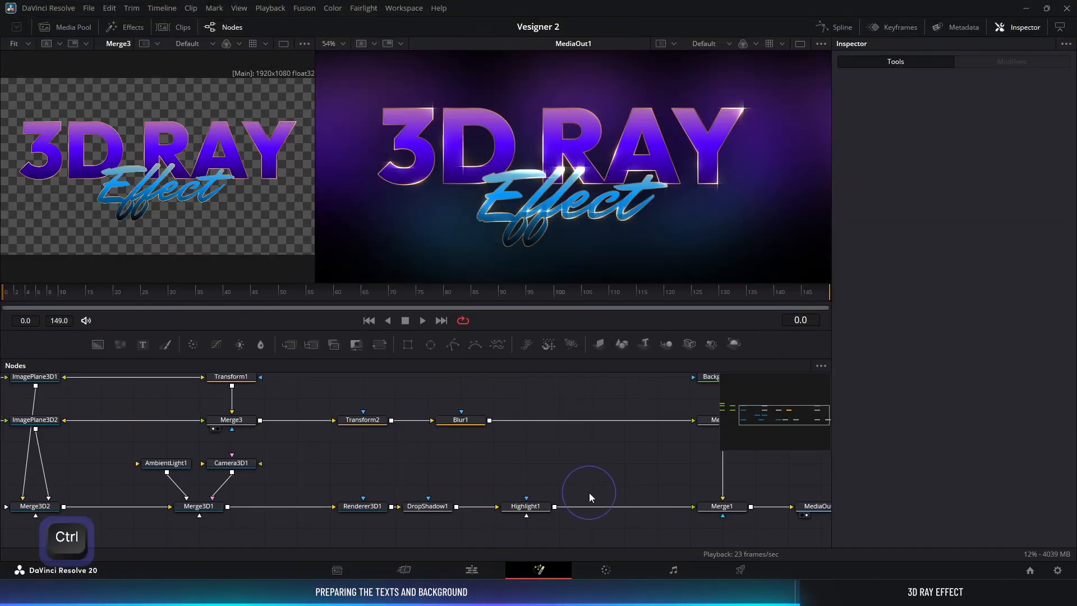
drag(589, 492, 492, 478)
click(438, 491)
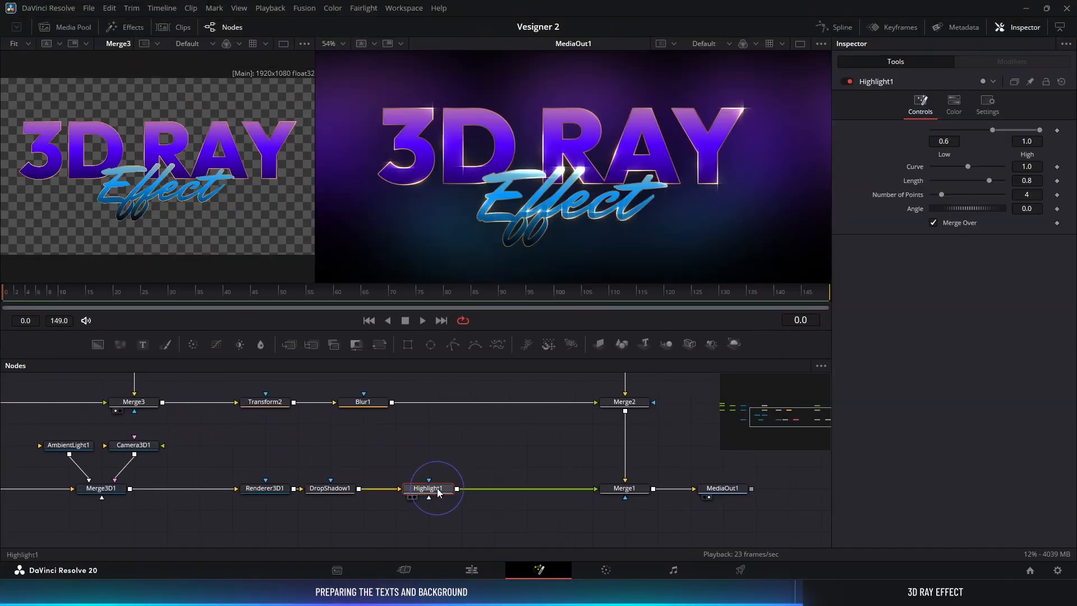
key(ctrl+space)
text(merg)
text(ray)
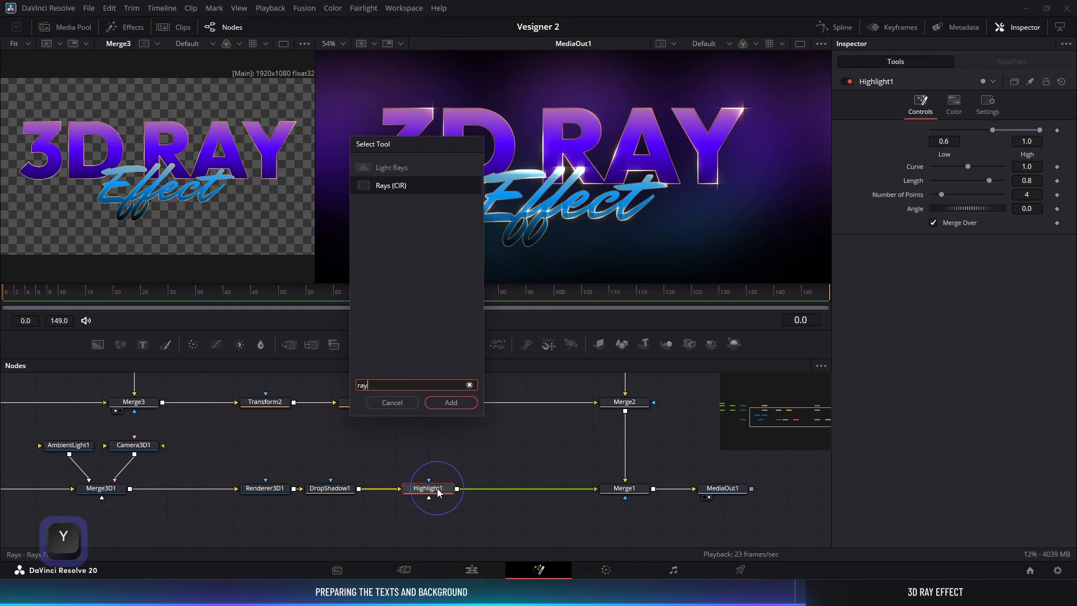
key(Return)
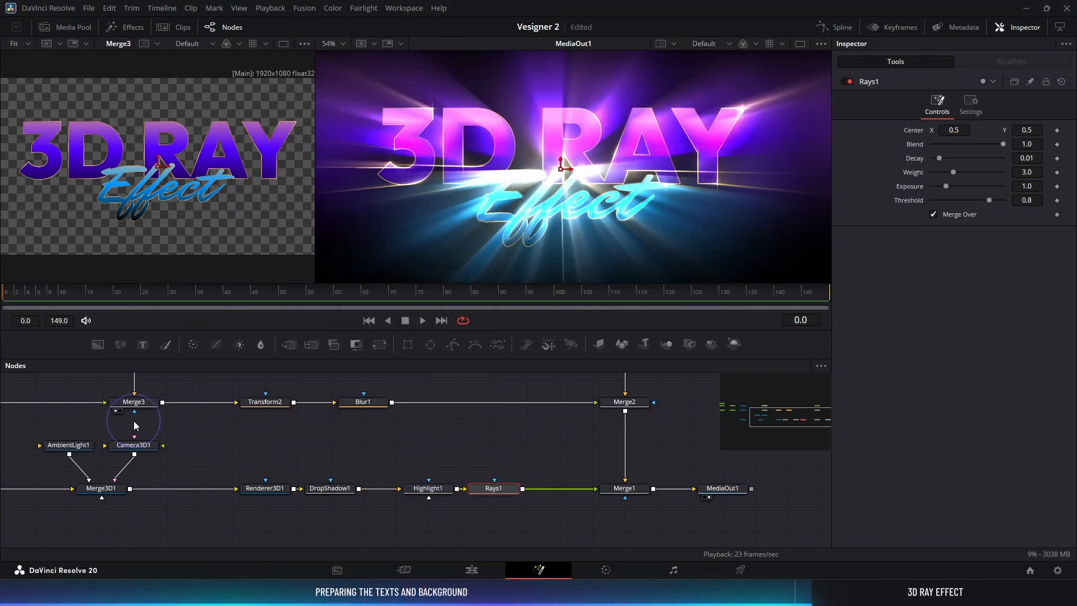
Step: Change the middle gradient stop of Instance_Color to a deeper blue with hue 0.6
drag(135, 426, 573, 486)
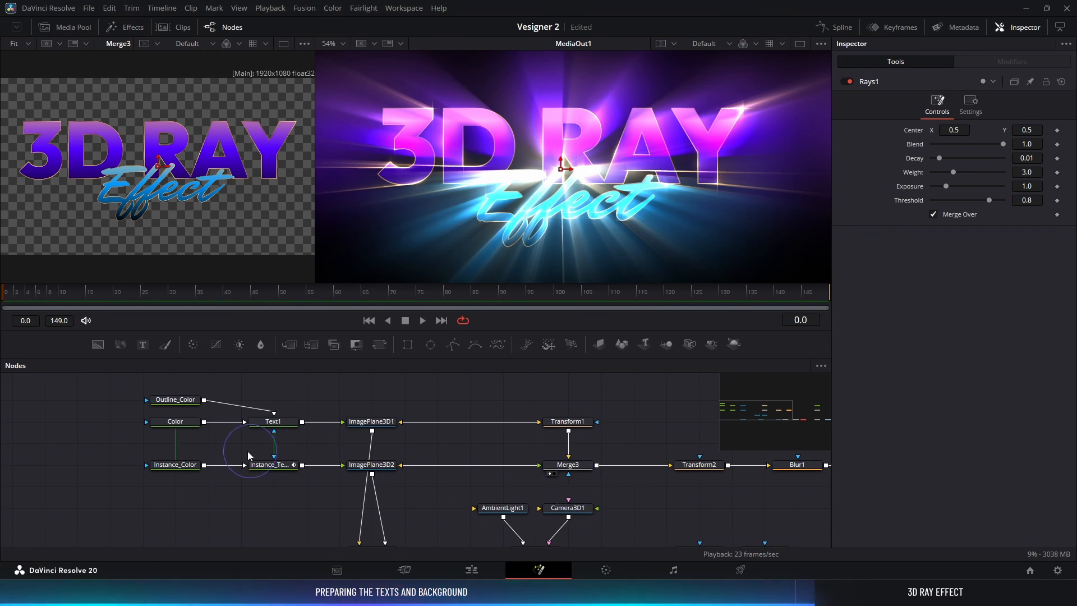
click(182, 467)
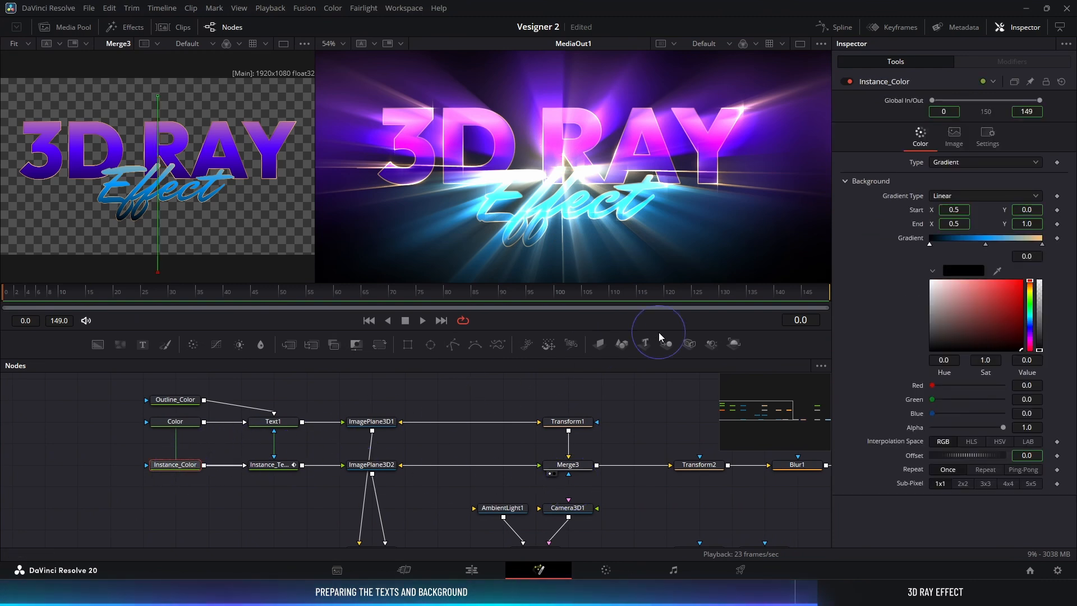
click(985, 245)
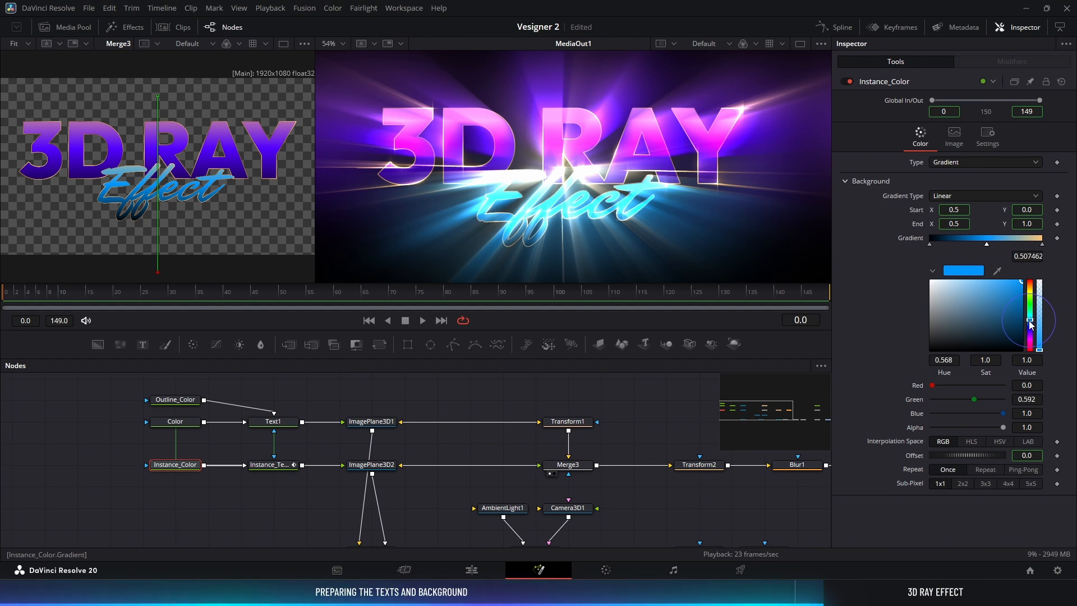
drag(1030, 325, 1030, 325)
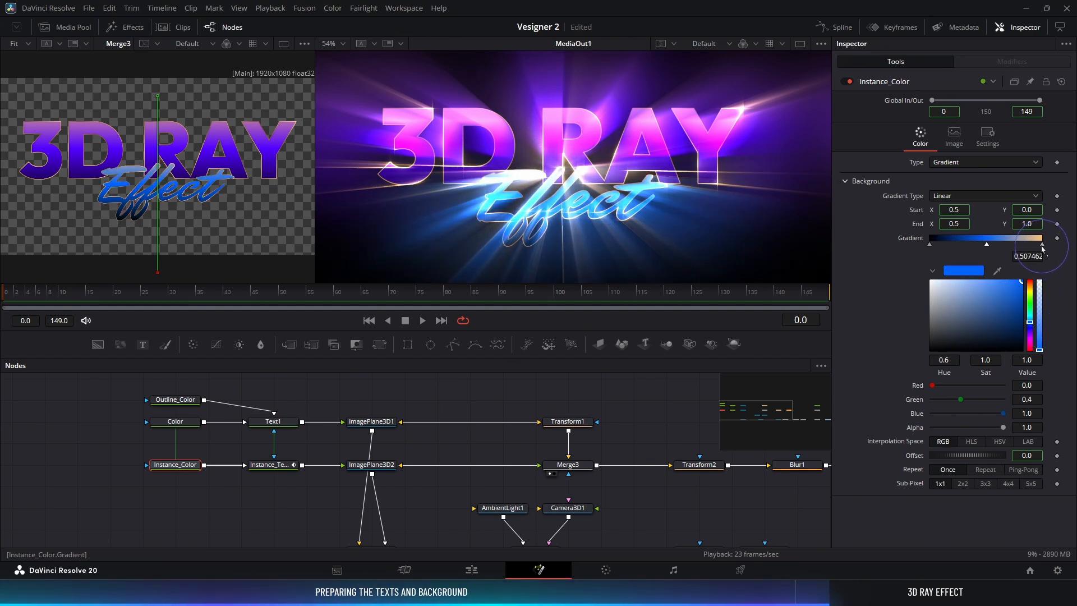
Step: Make the end gradient stop of Instance_Color a more saturated orange, about 0.681 saturation and 0.913 value
click(1041, 246)
click(986, 286)
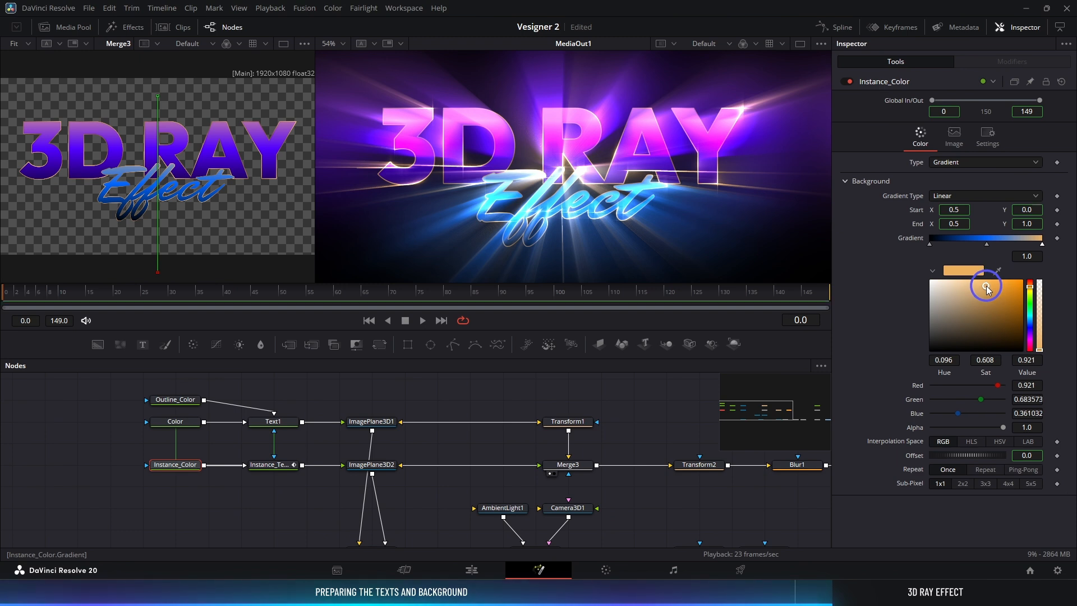
drag(986, 286, 994, 288)
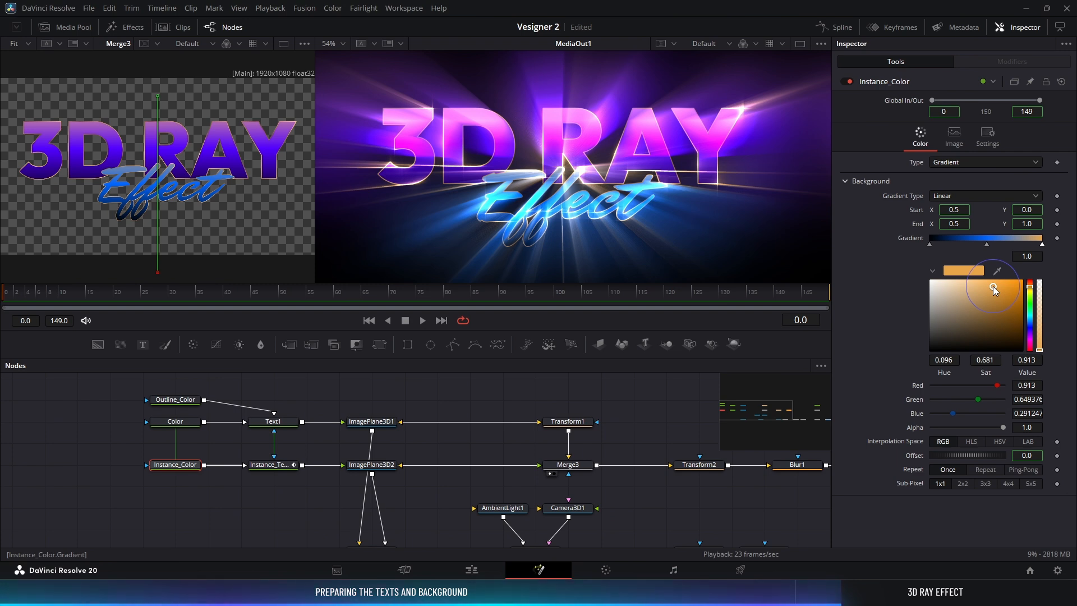
Step: Show Merge3D1 beside MediaOut1, make both viewers about equally wide, and turn the 3D perspective to an angled view of the texts
drag(666, 442, 432, 384)
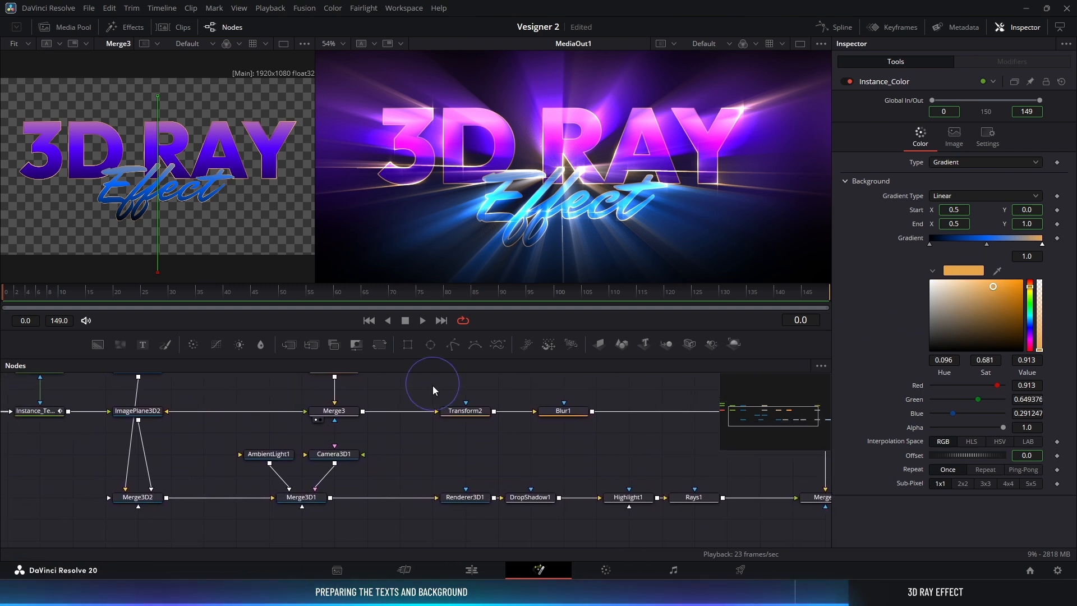
click(283, 507)
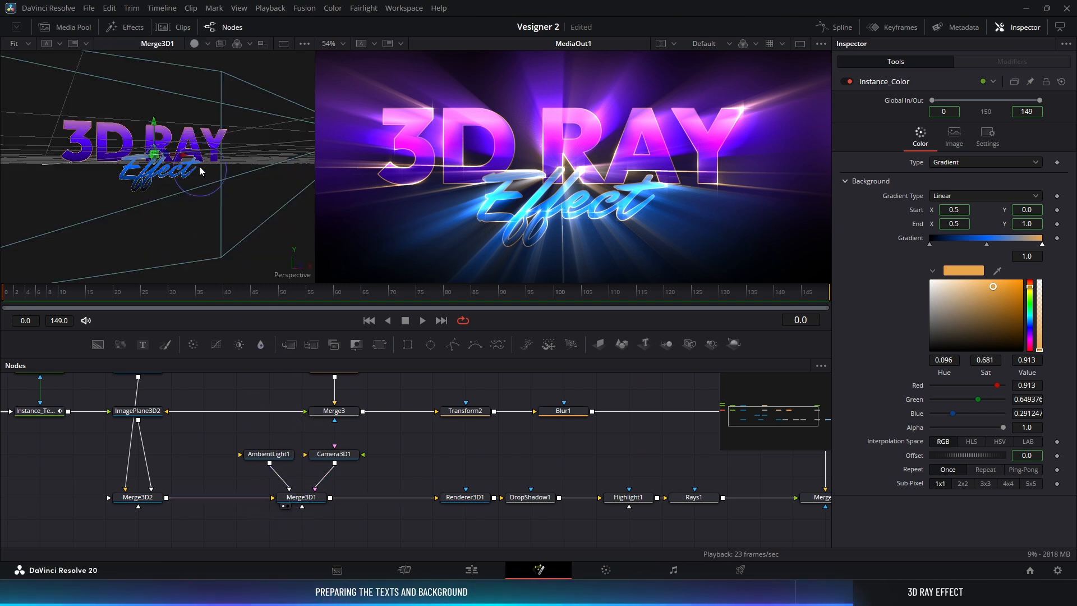
scroll(196, 133, up, 2)
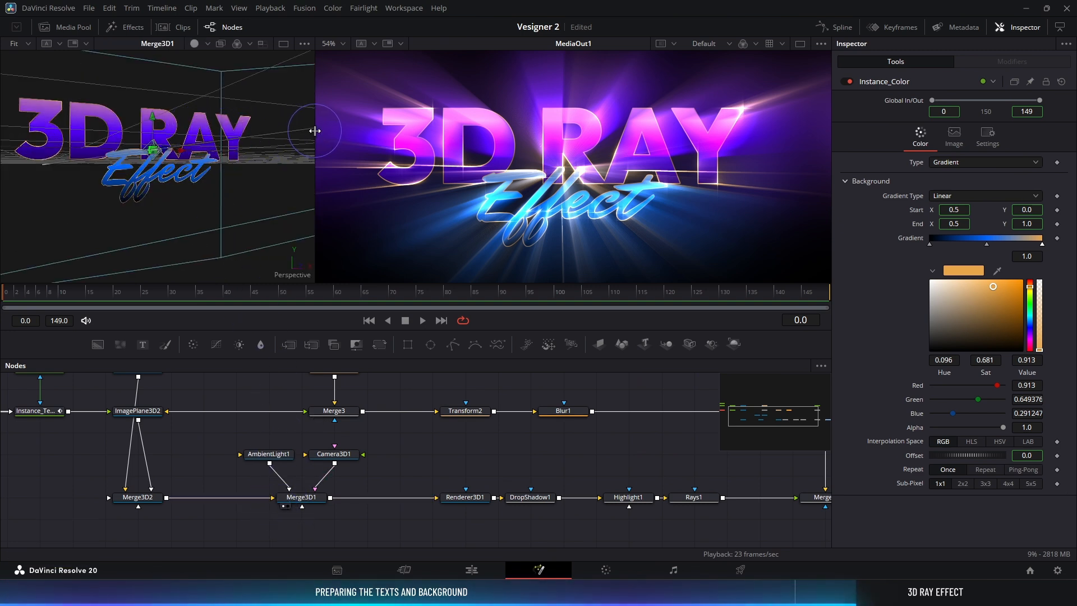
drag(315, 131, 410, 128)
scroll(630, 156, down, 2)
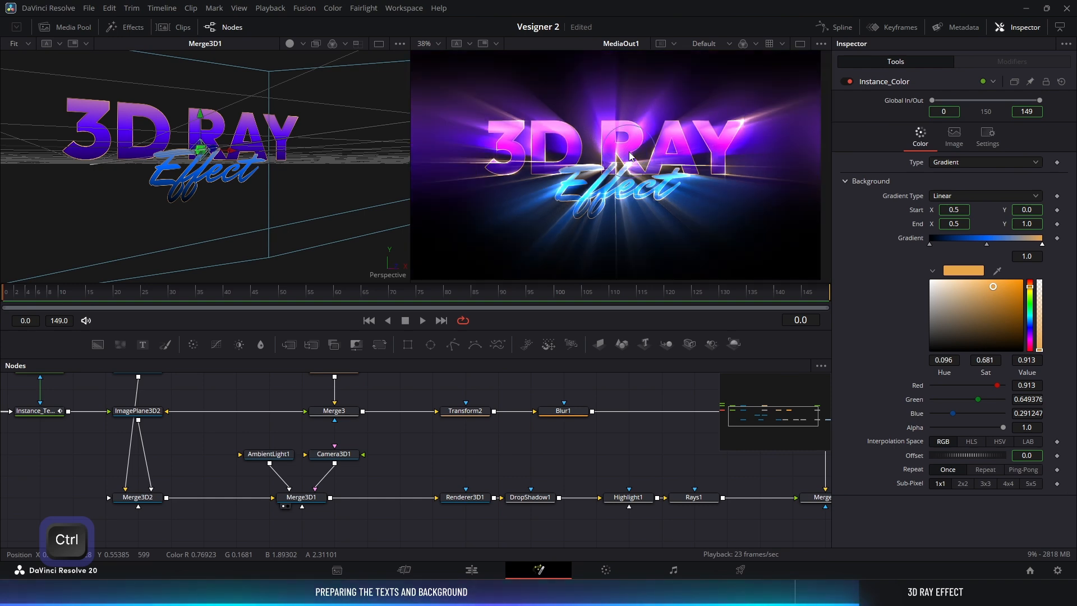
drag(290, 134, 355, 197)
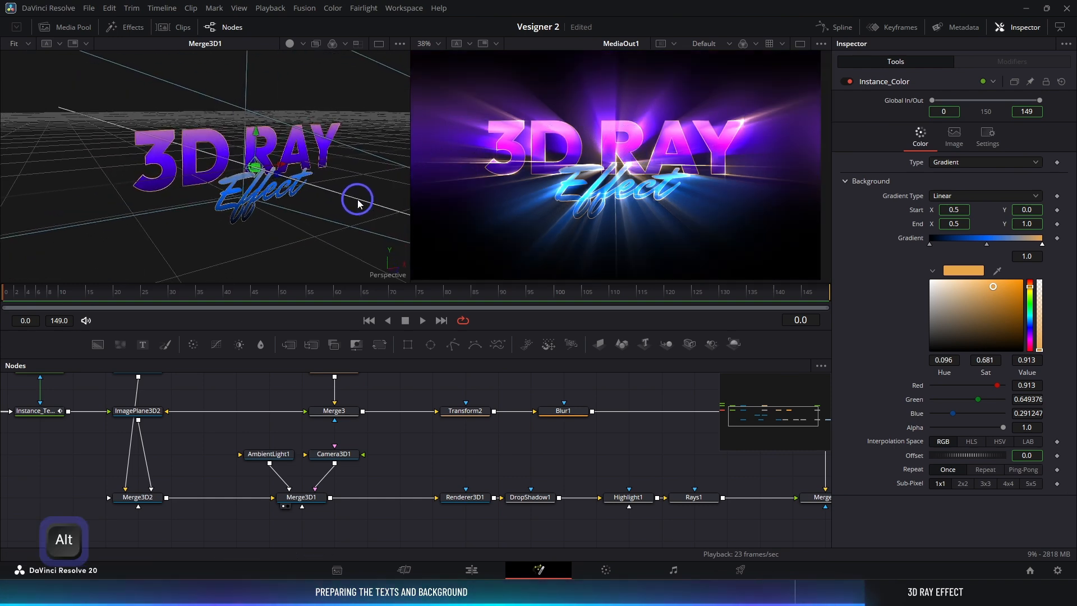
Step: Rotate Merge3D2 to about -18.3 on X and -41.7 on Y, and set the Rays1 center X to about 0.807
click(151, 501)
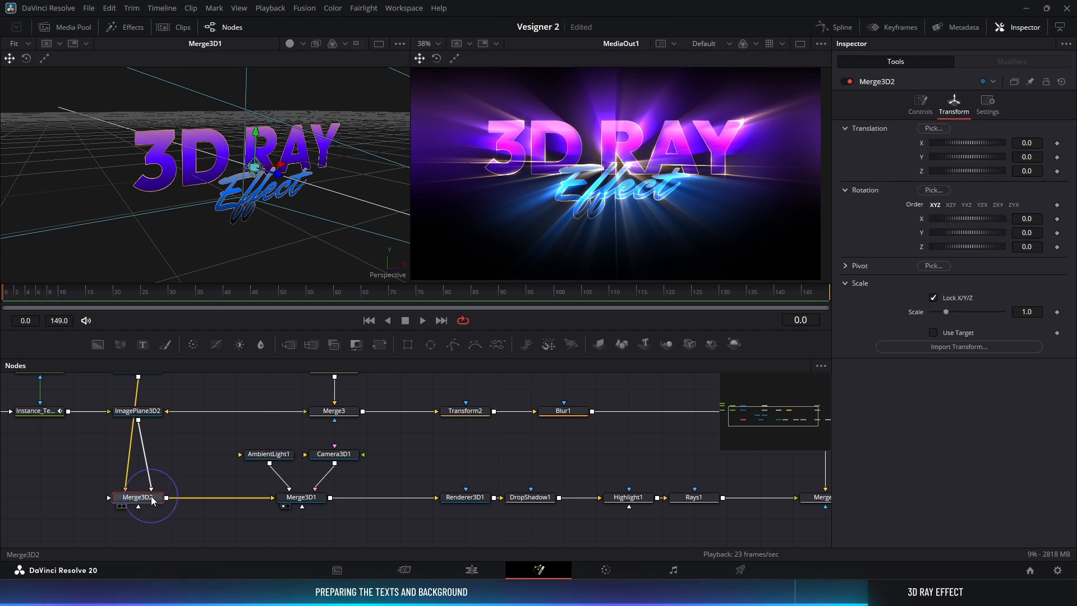
mouse_move(985, 234)
mouse_down()
mouse_move(969, 236)
mouse_move(977, 241)
mouse_move(976, 220)
mouse_move(994, 223)
mouse_move(981, 226)
mouse_up()
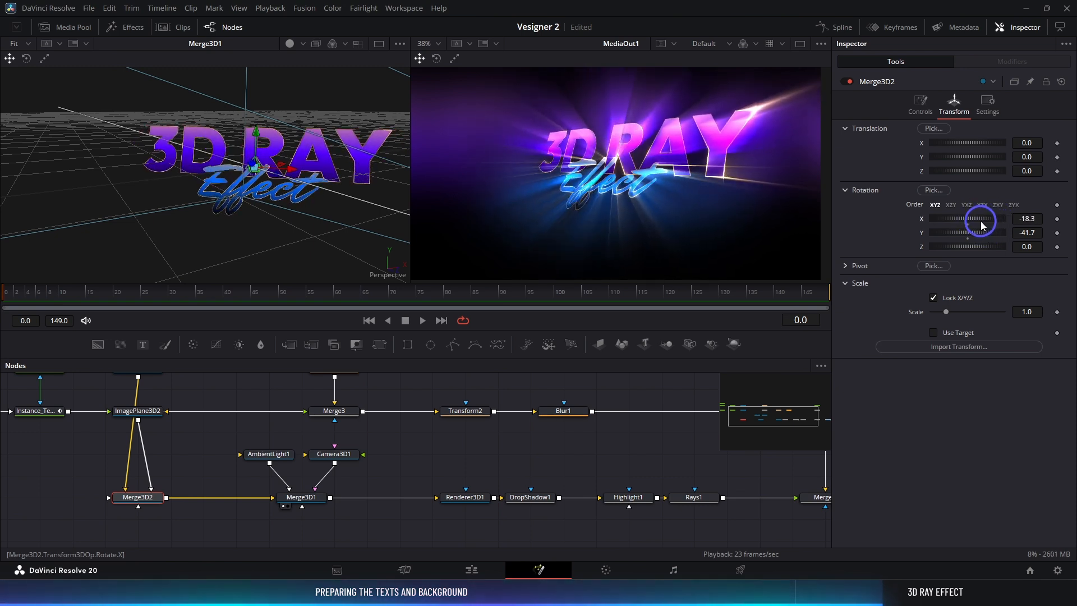
click(688, 501)
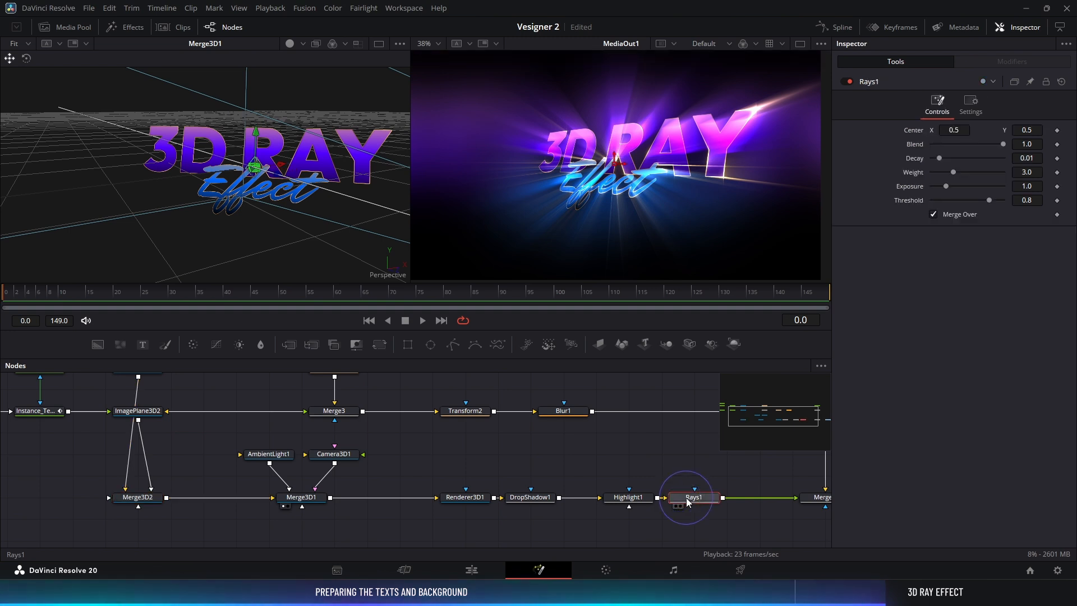
drag(957, 128, 599, 148)
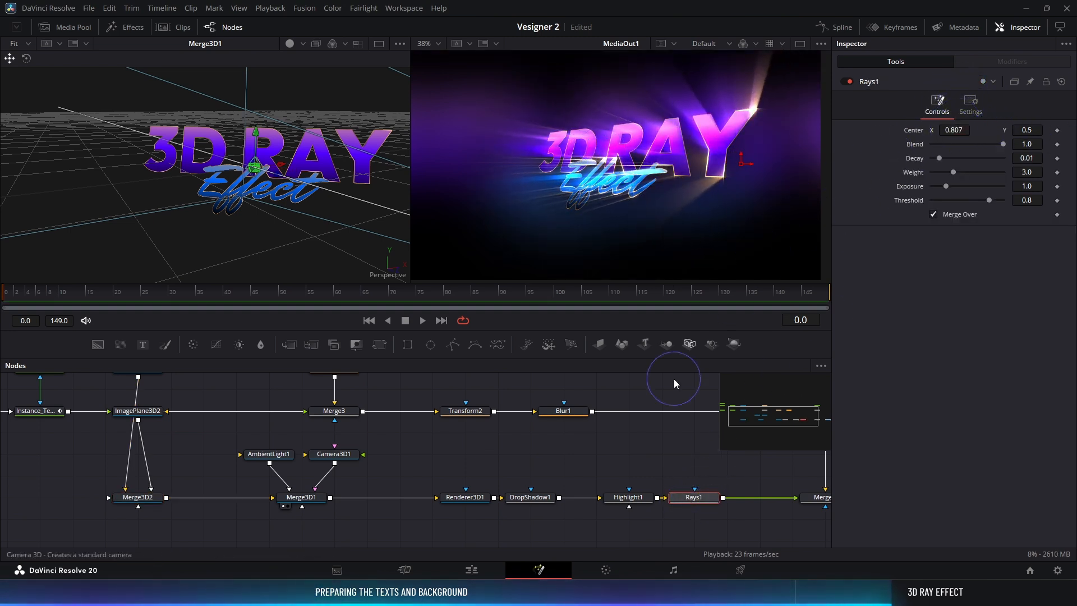
Step: Turn the Merge3D2 texts the opposite way by setting their Y rotation to about 41.8
click(145, 497)
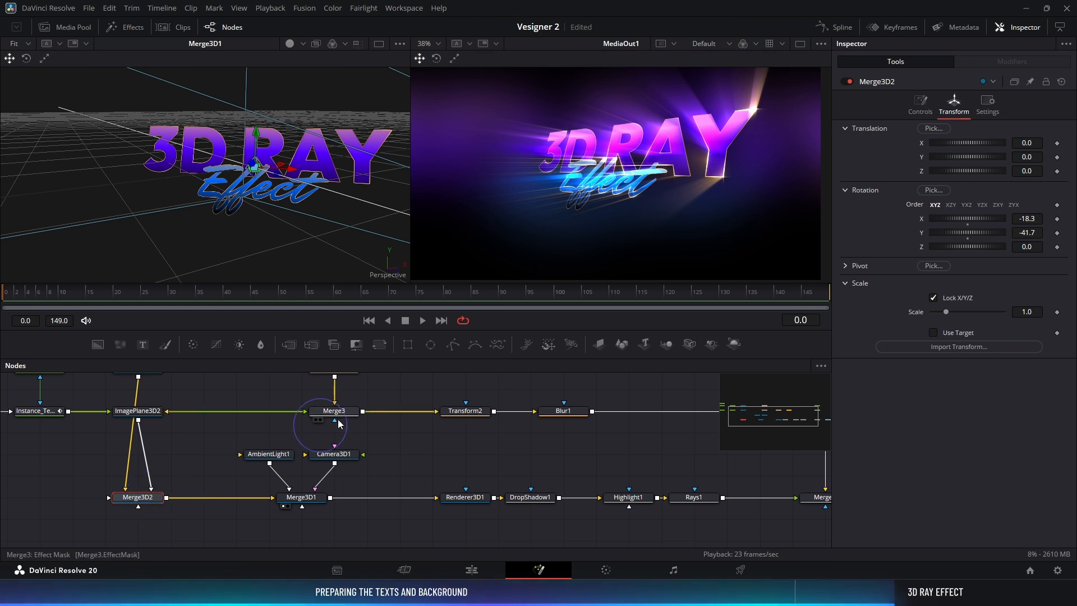
drag(988, 238, 1002, 243)
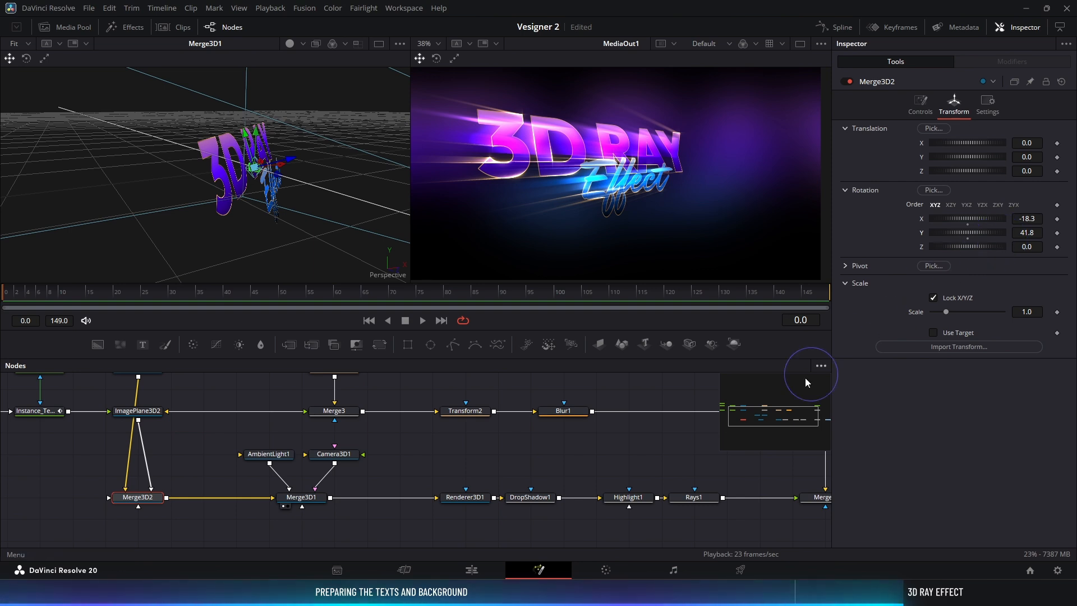
Step: Insert a Locator 3D node directly after Merge3D1, ahead of Renderer3D1
click(316, 501)
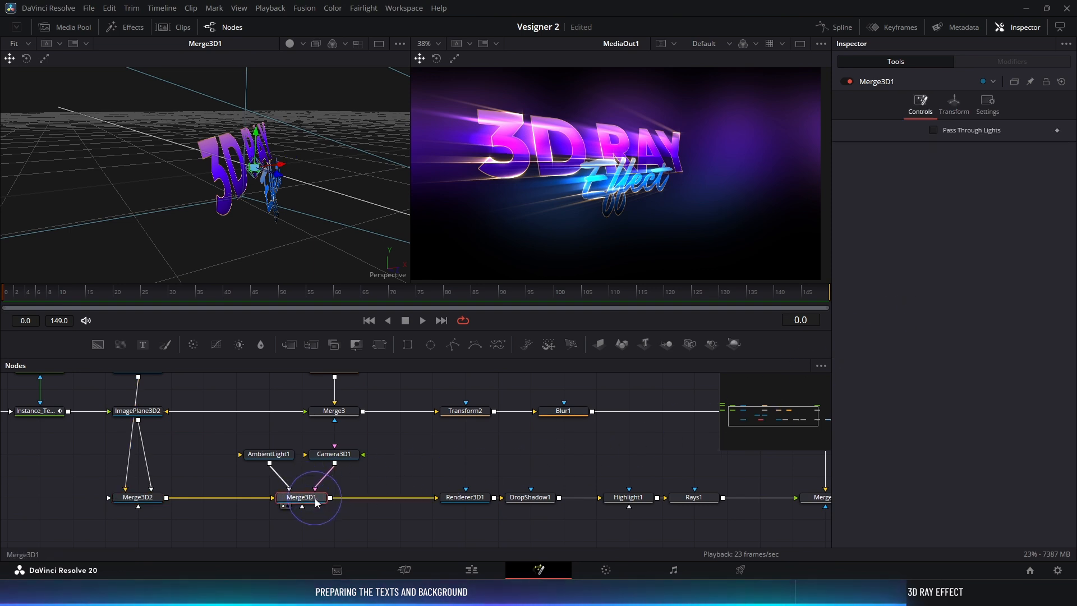
key(ctrl+space)
text(loca)
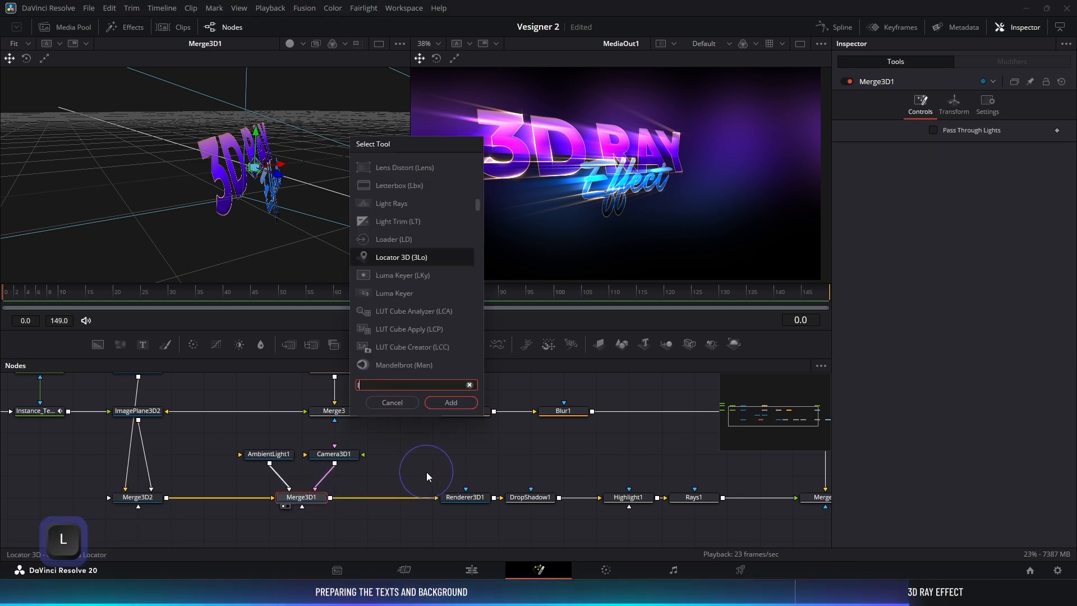
key(Return)
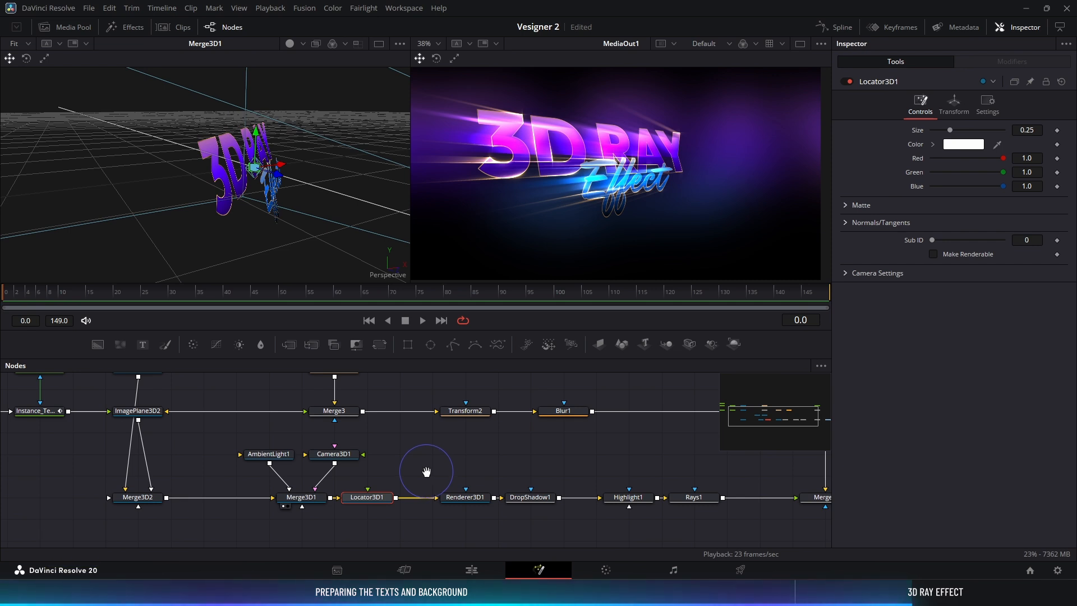
Step: Reset the X and Y rotation of Merge3D2 to 0
drag(427, 472, 382, 456)
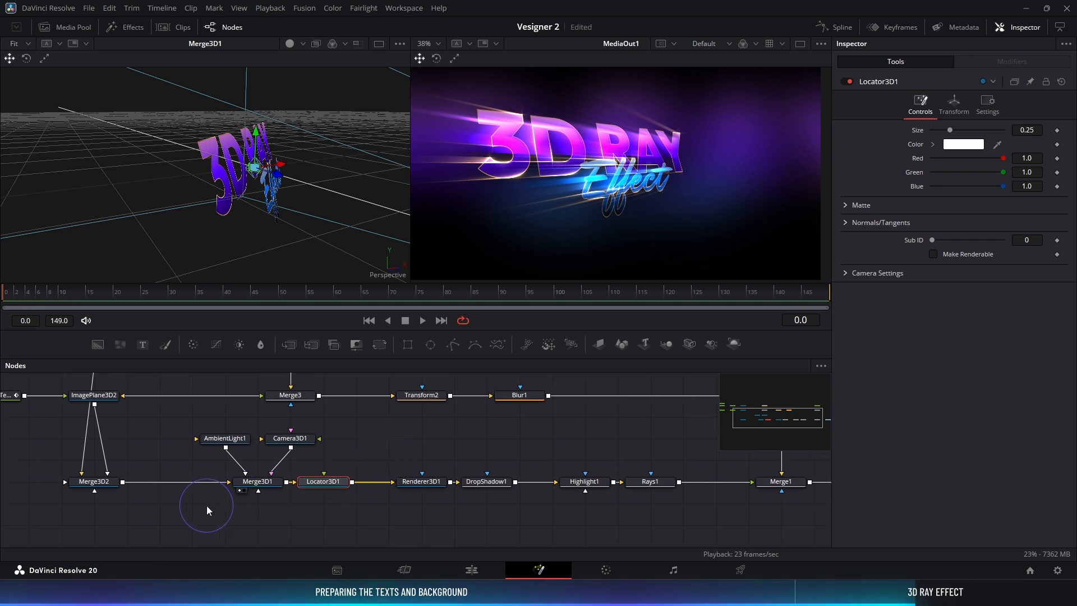
drag(207, 506, 207, 480)
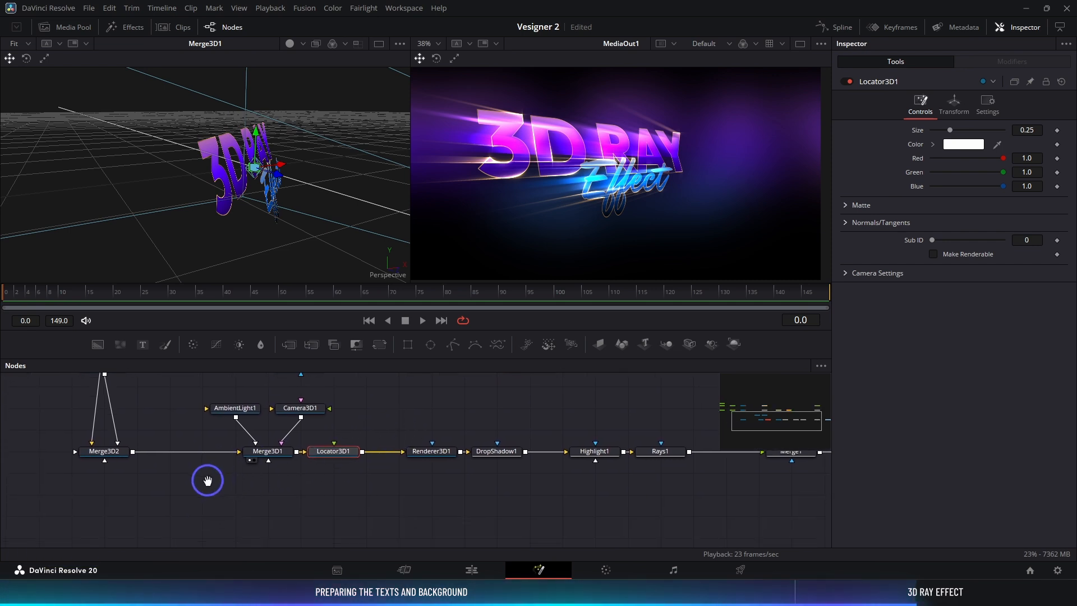
click(118, 454)
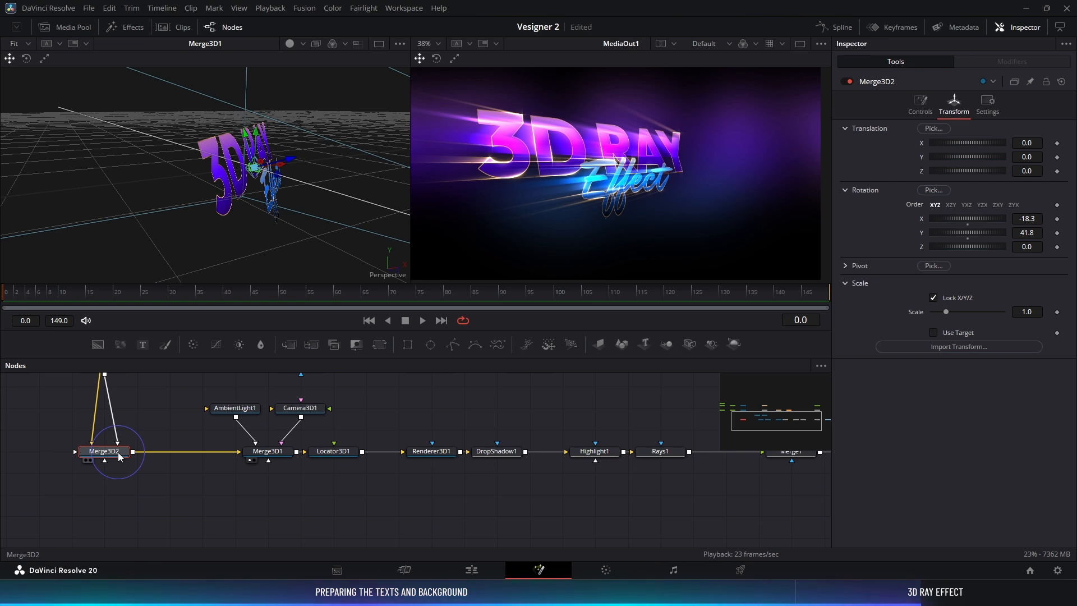
double_click(924, 220)
double_click(920, 231)
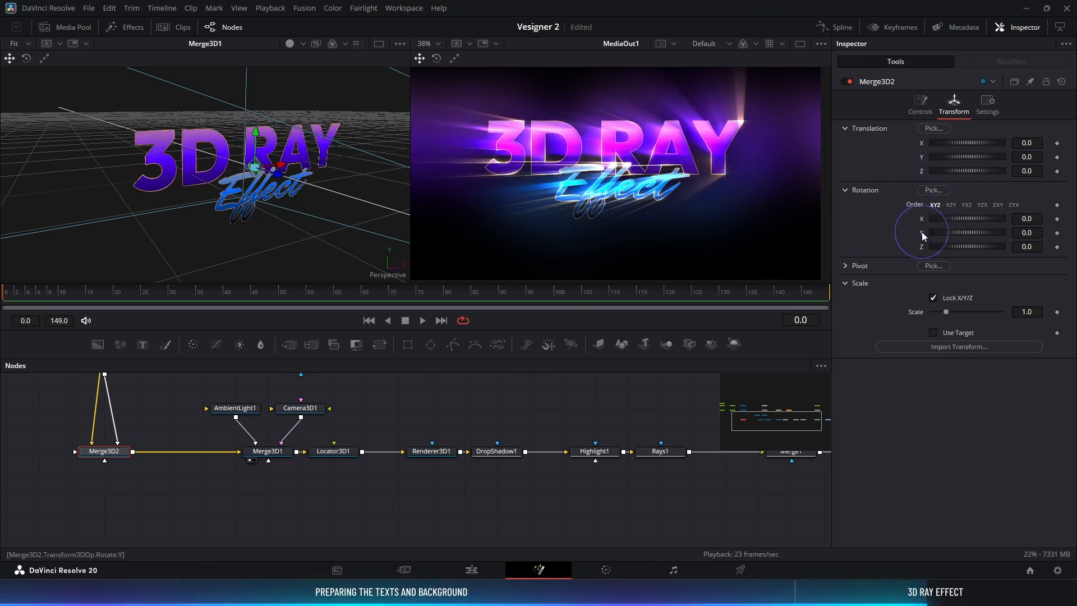
Step: Add a Merge 3D node below Merge3D2, connecting its output to both Merge3D2 and the Target input of Locator3D1
drag(154, 491, 170, 483)
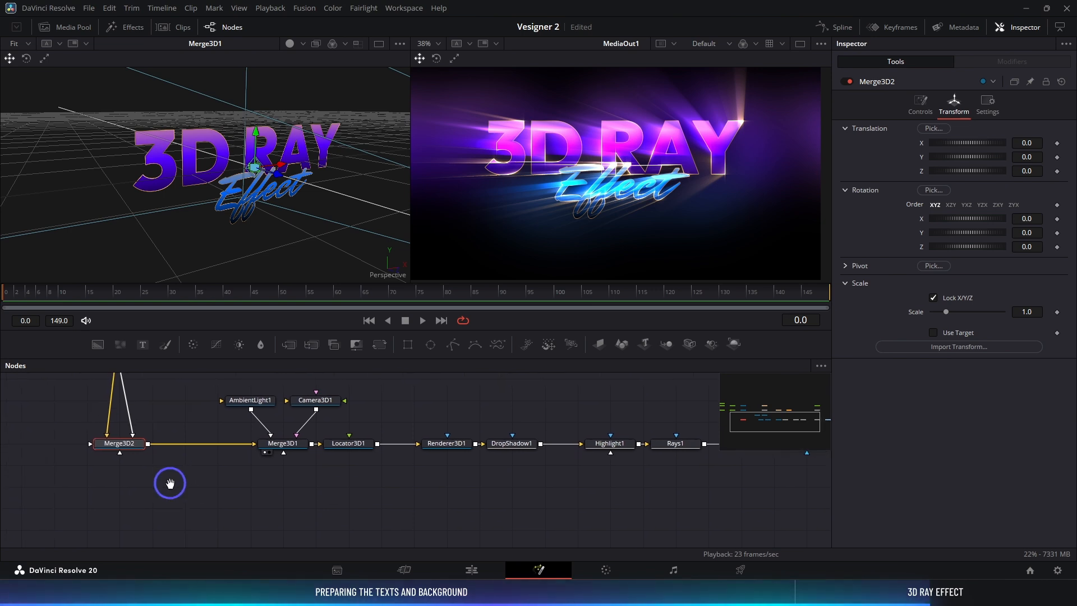
drag(621, 344, 125, 446)
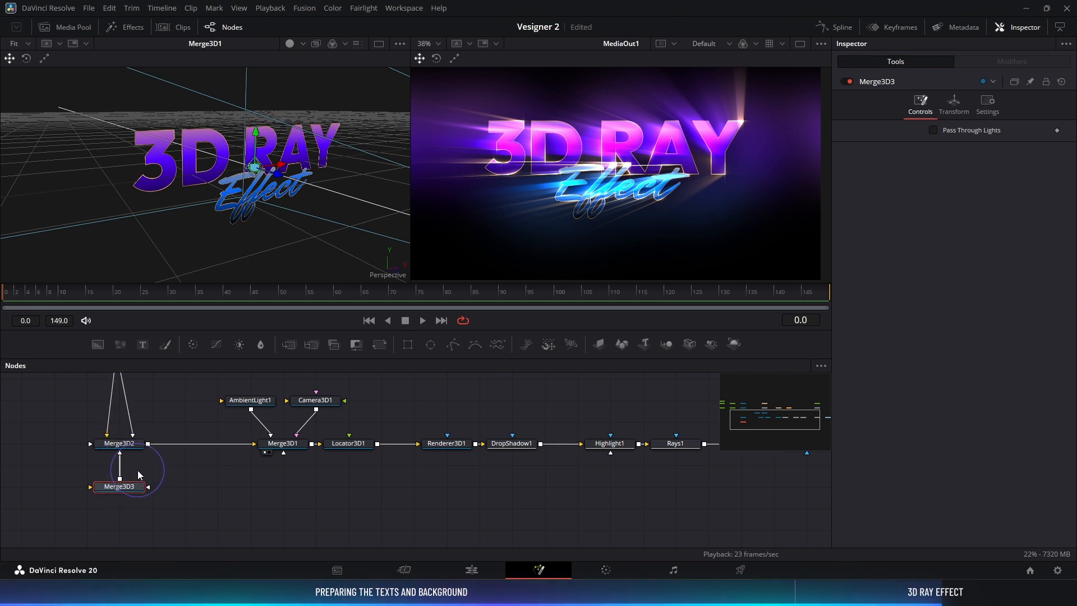
drag(119, 477, 348, 446)
key(alt)
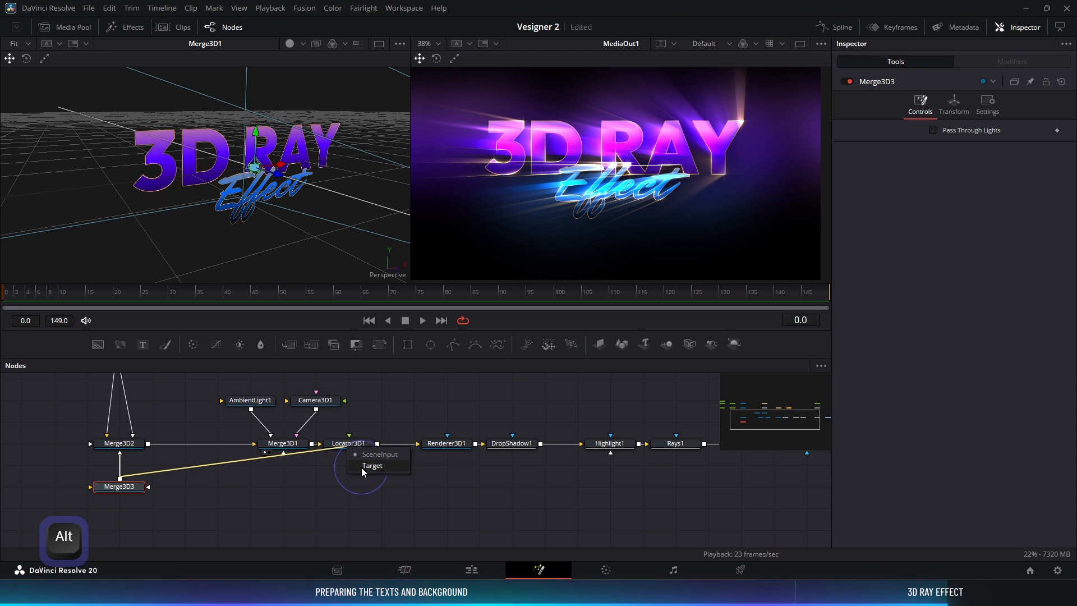
click(361, 466)
Step: Move Merge3D3 behind the texts by setting its Z translation to -2
drag(210, 206, 283, 214)
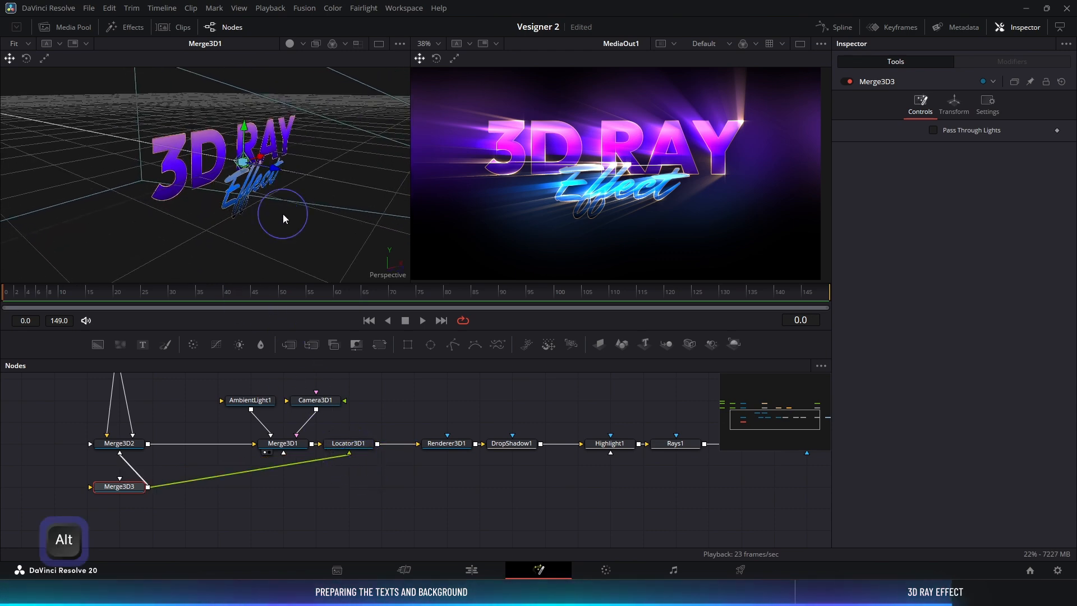
click(960, 106)
drag(995, 170, 994, 172)
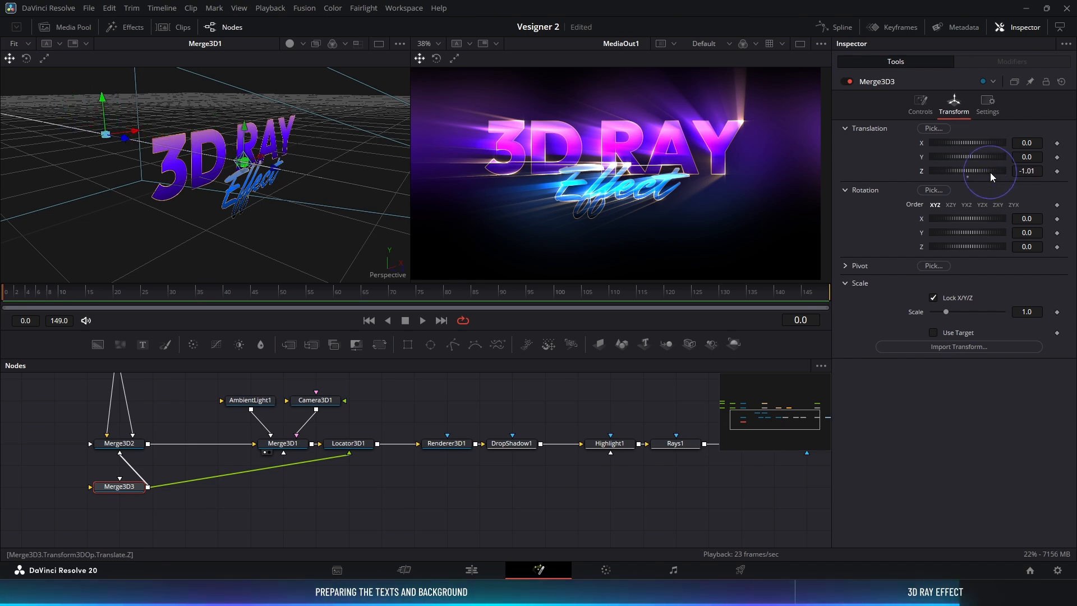
scroll(194, 100, down, 3)
drag(190, 104, 229, 145)
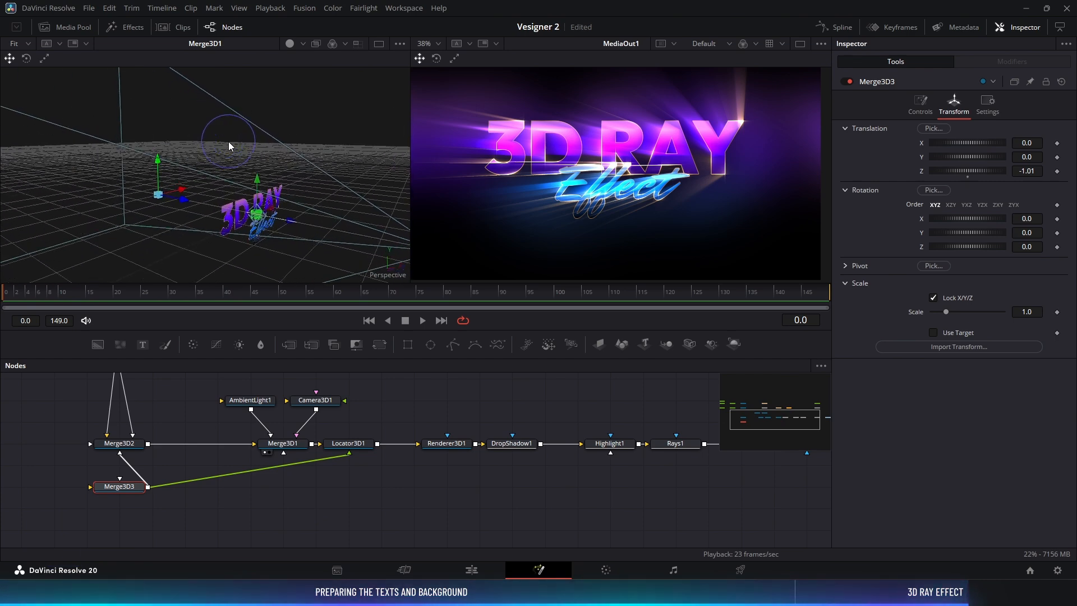
drag(1027, 170, 975, 171)
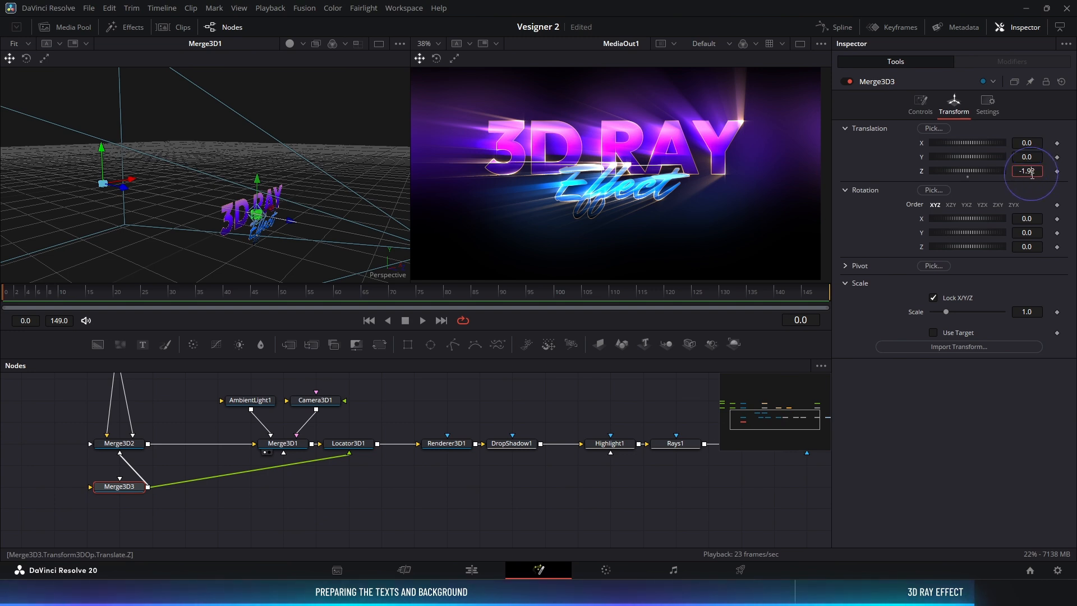
text(-2)
key(Return)
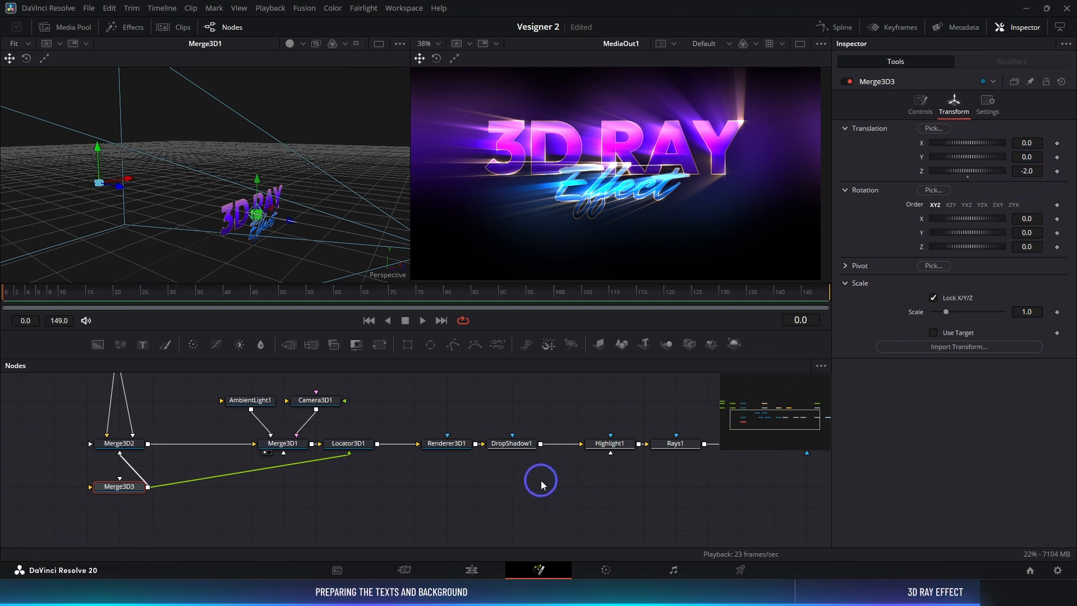
Step: Connect the Center of Rays1 to the Position output of Locator3D1
drag(587, 479, 552, 479)
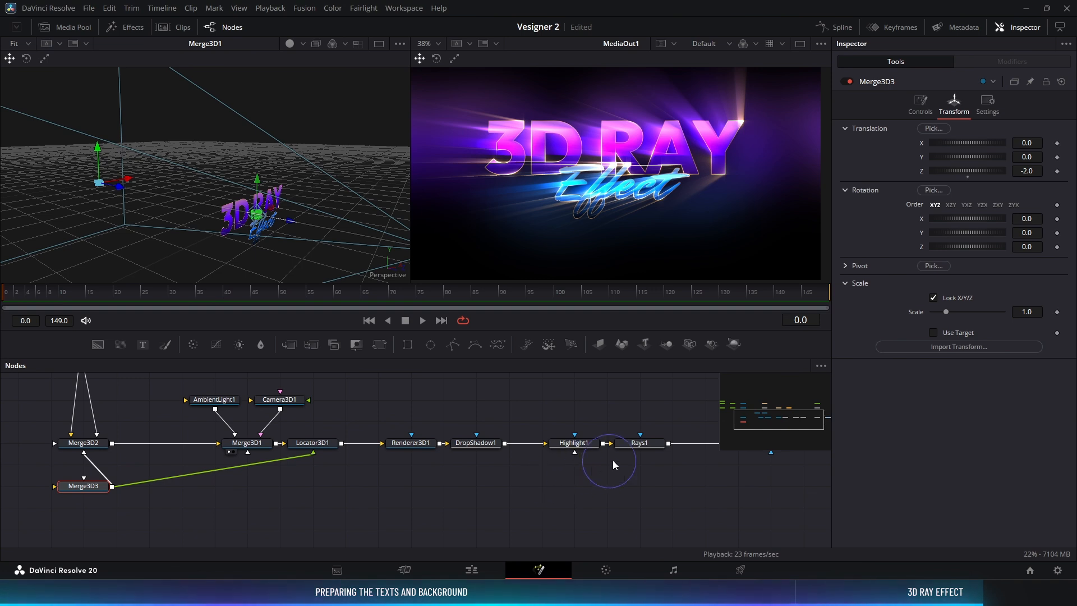
click(644, 444)
click(940, 104)
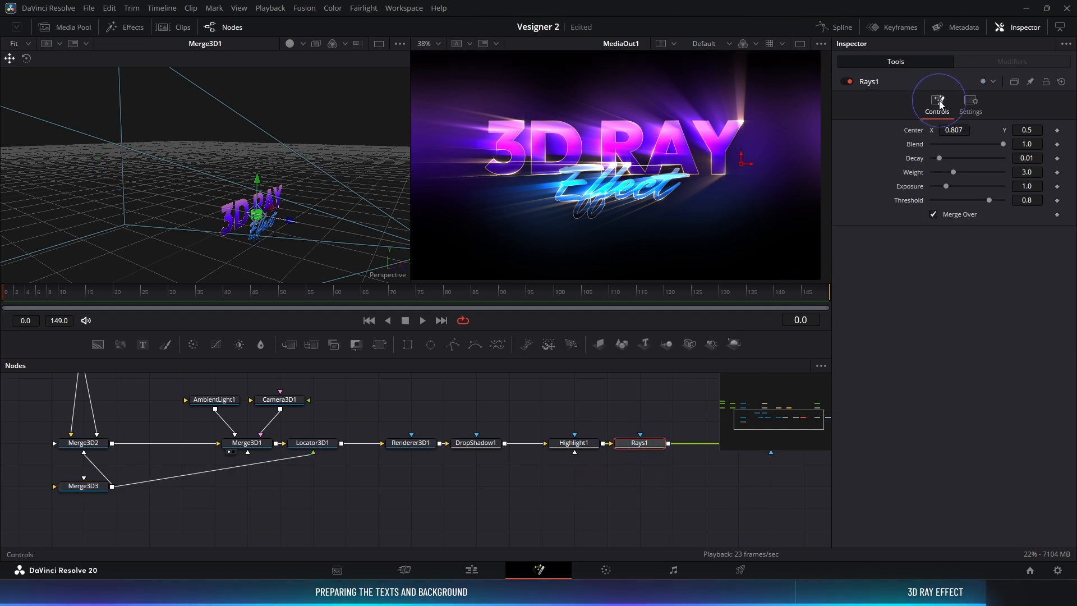
right_click(913, 134)
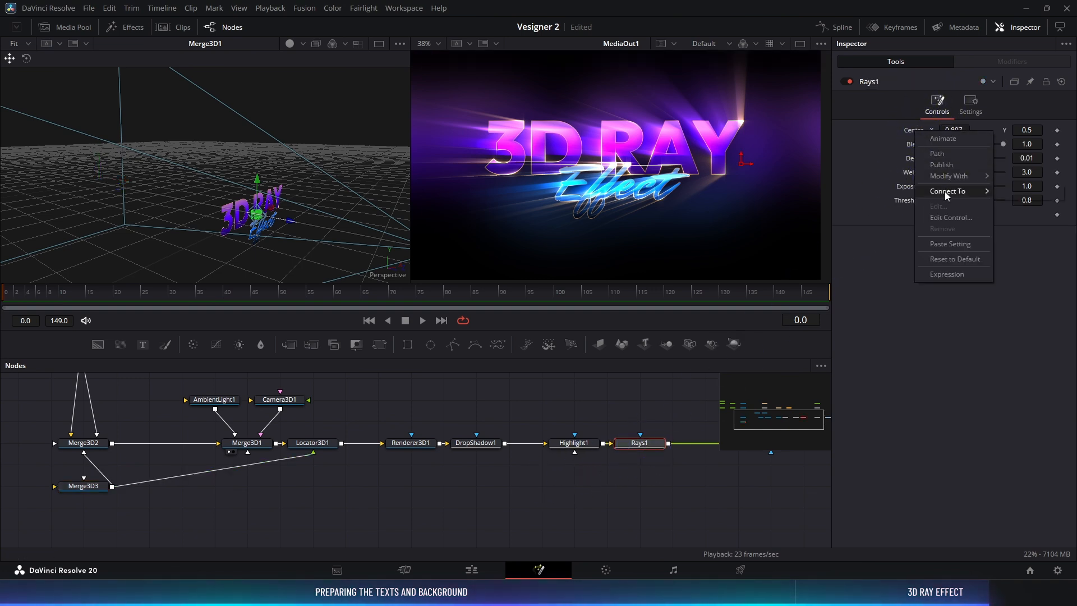
mouse_move(944, 191)
mouse_move(1018, 195)
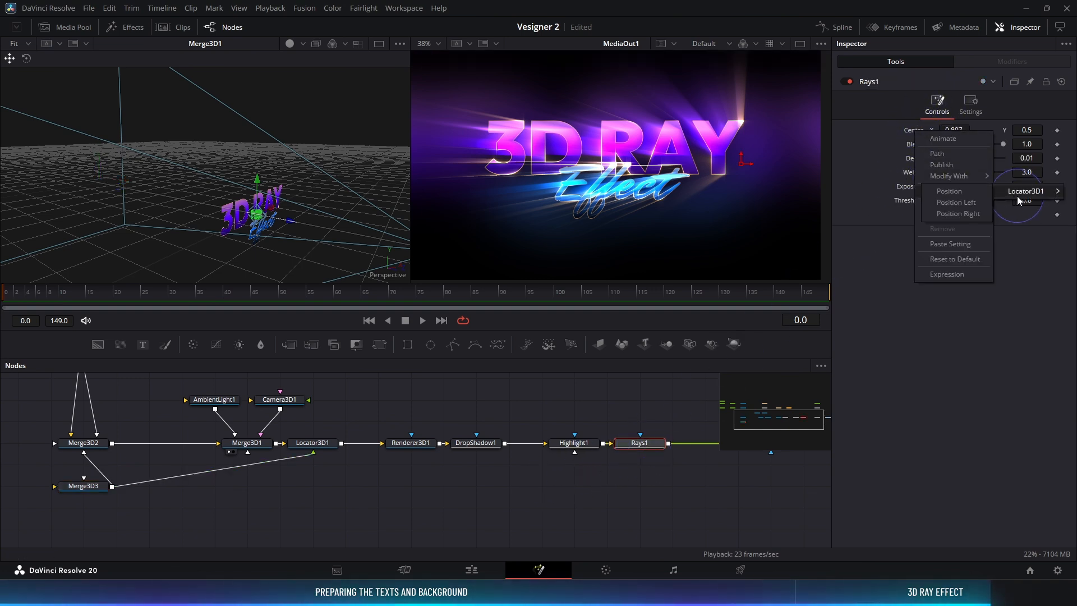
click(970, 193)
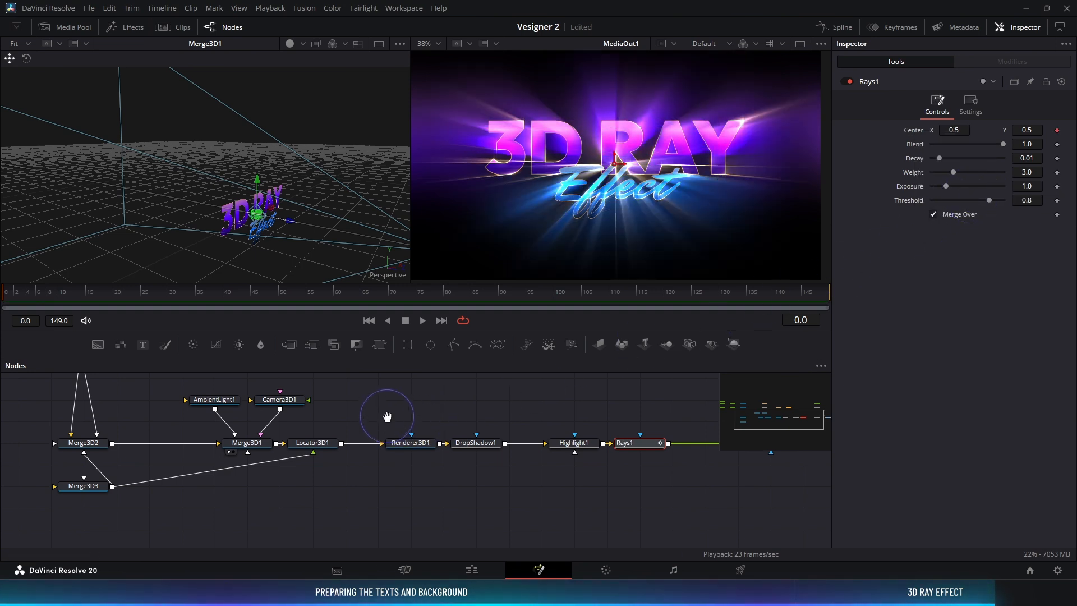
Step: With Merge3D3 and Merge3D2 both selected, rotate Merge3D2 to about 26.1 on X and 23.5 on Y
drag(387, 416, 435, 414)
drag(199, 508, 143, 445)
click(144, 446)
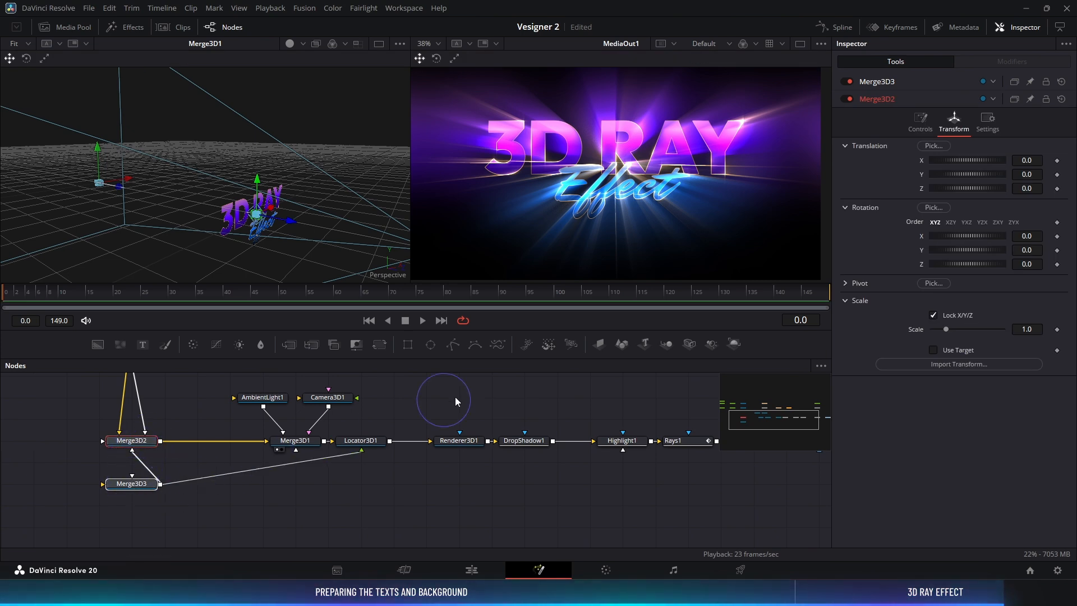
drag(981, 253, 975, 253)
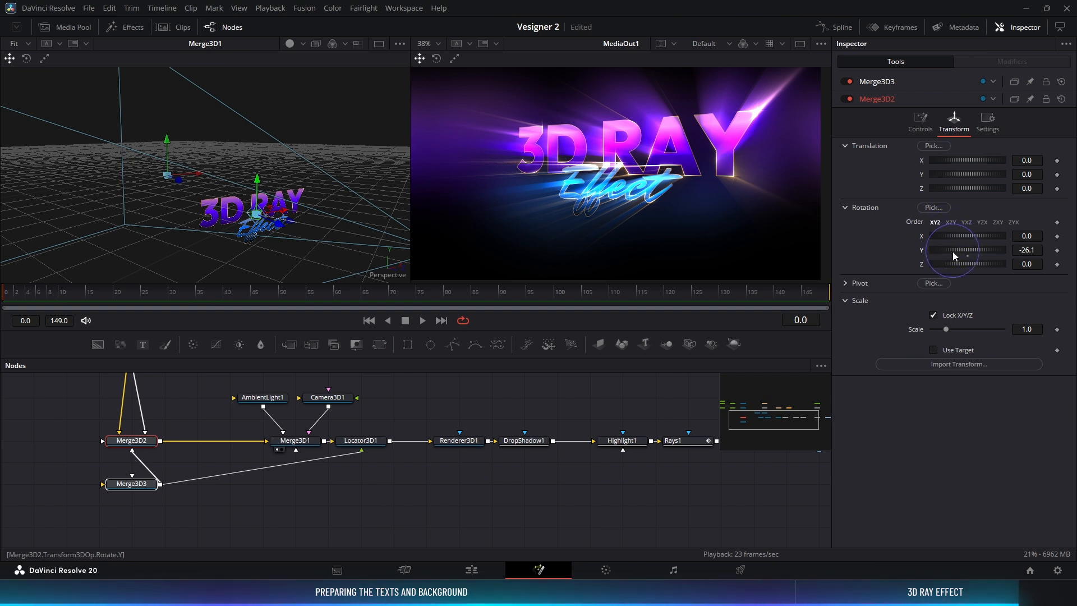
drag(953, 254, 980, 245)
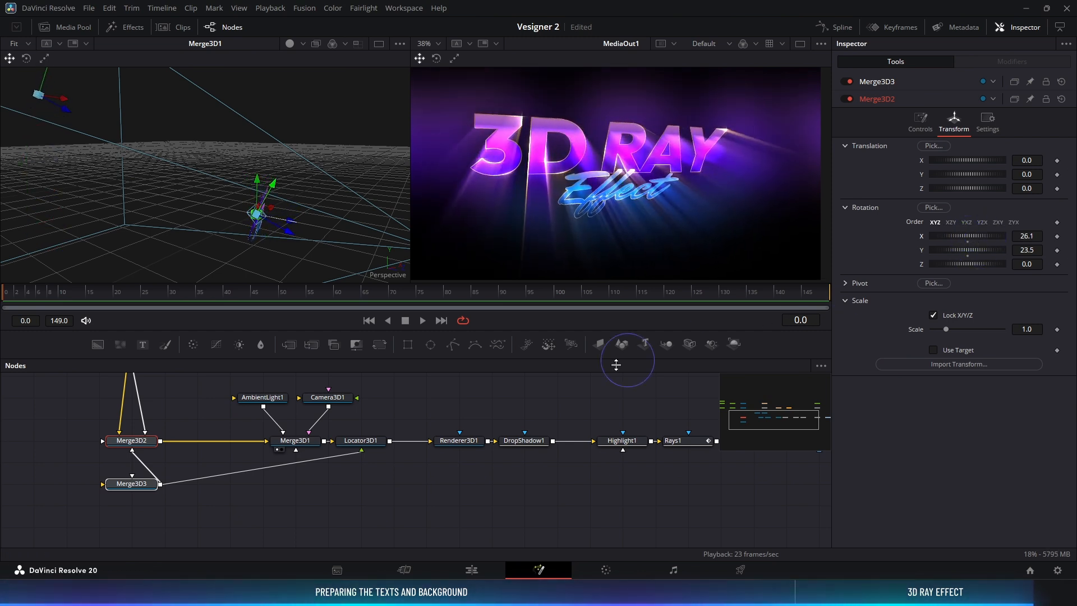
Step: Move the ray source farther behind the texts by setting the Z translation of Merge3D3 to -3
click(134, 484)
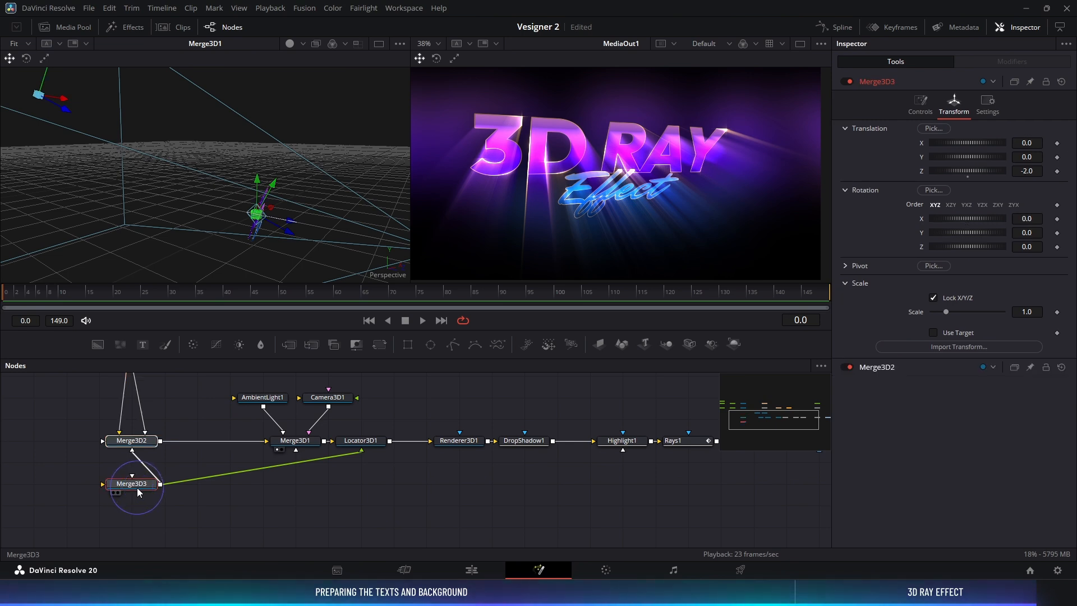
click(1035, 171)
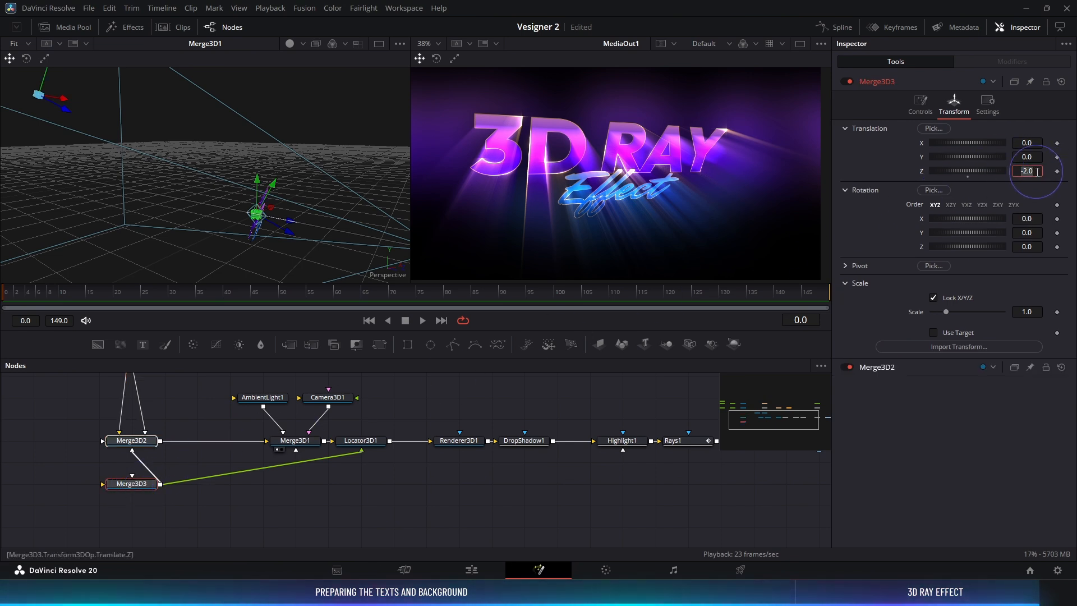
text(-3)
key(Return)
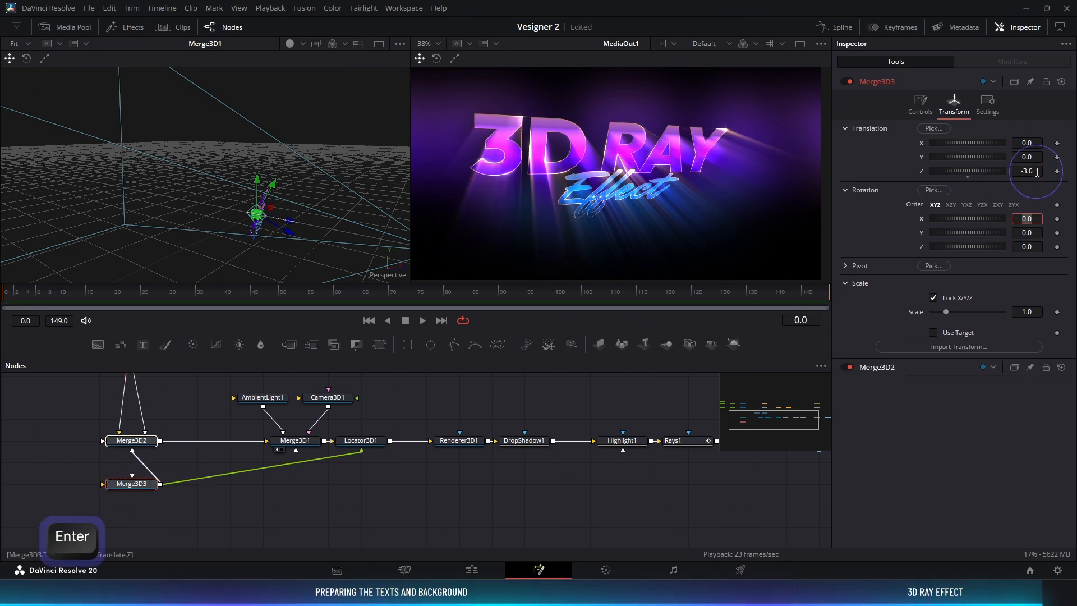
click(903, 485)
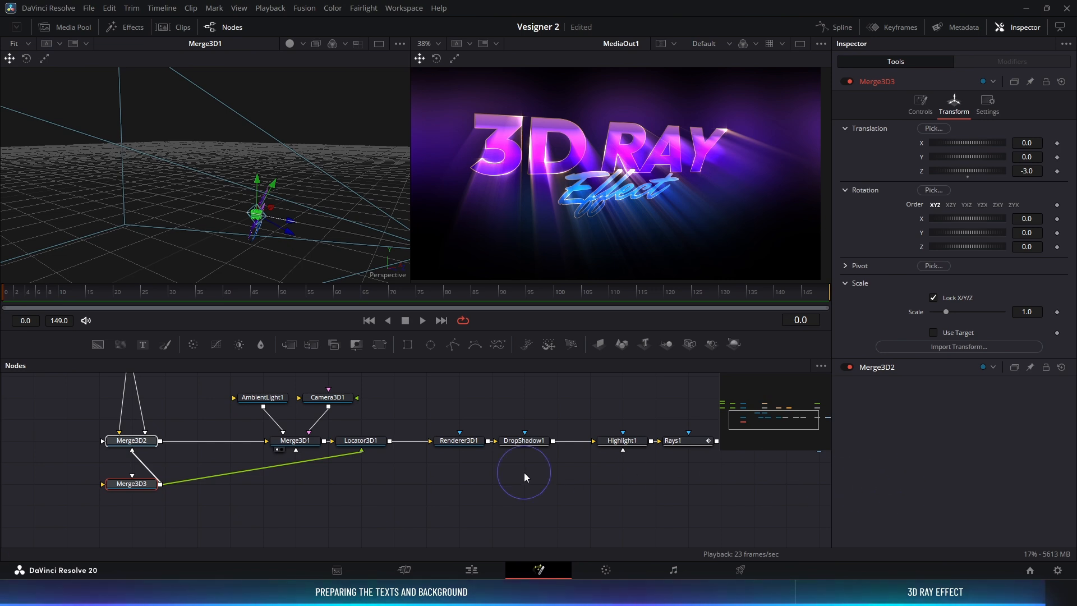
Step: Select Merge3D2 along with Merge3D3 and rotate Merge3D2 to about -31.2 on X, 39.2 on Y and 357.4 on Z
ctrl+click(145, 441)
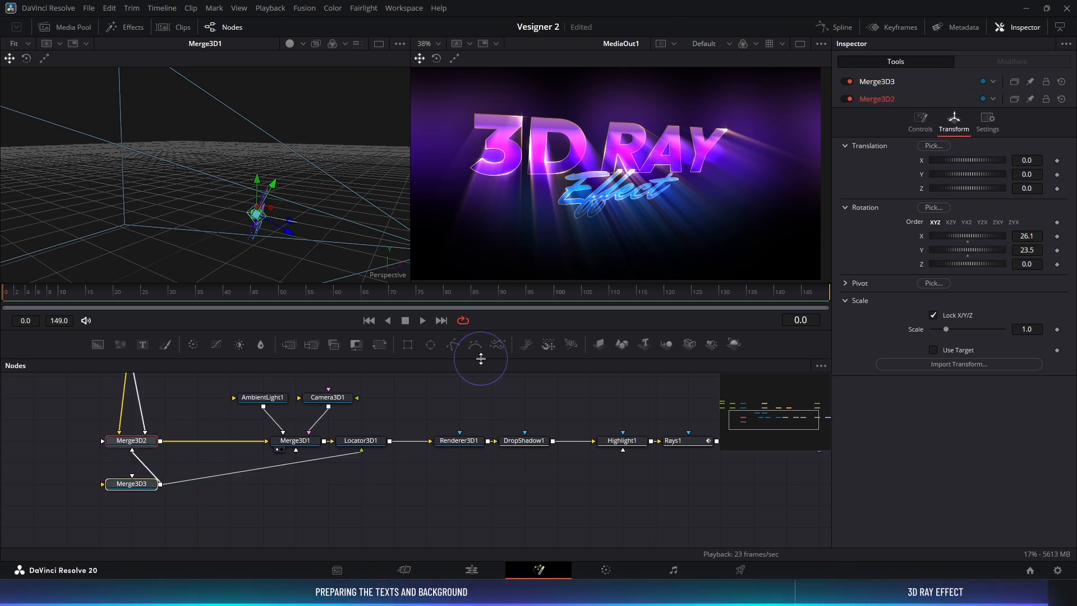
drag(978, 238, 1040, 260)
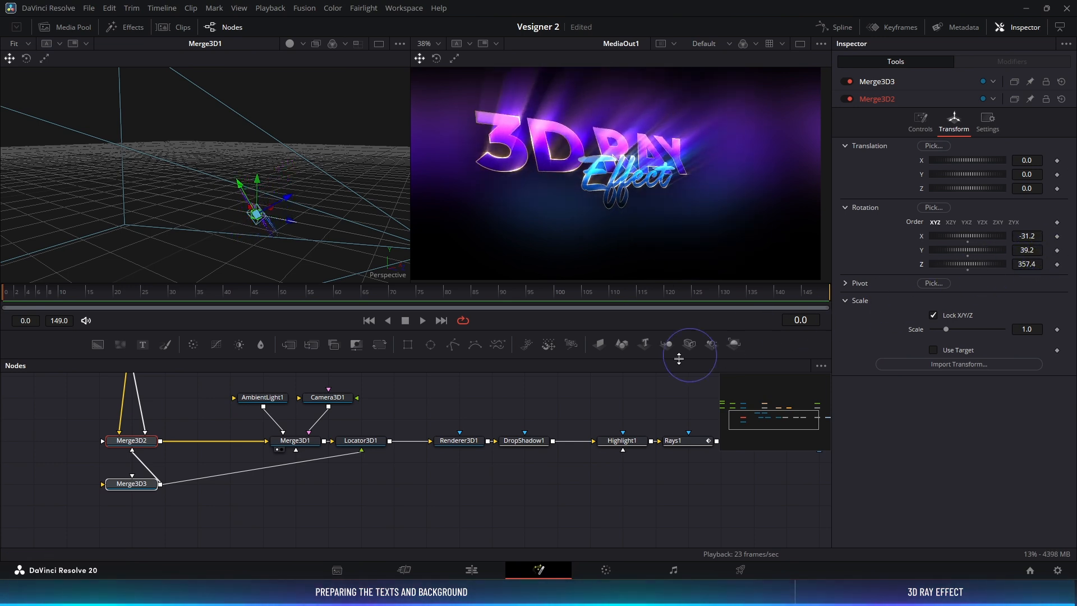